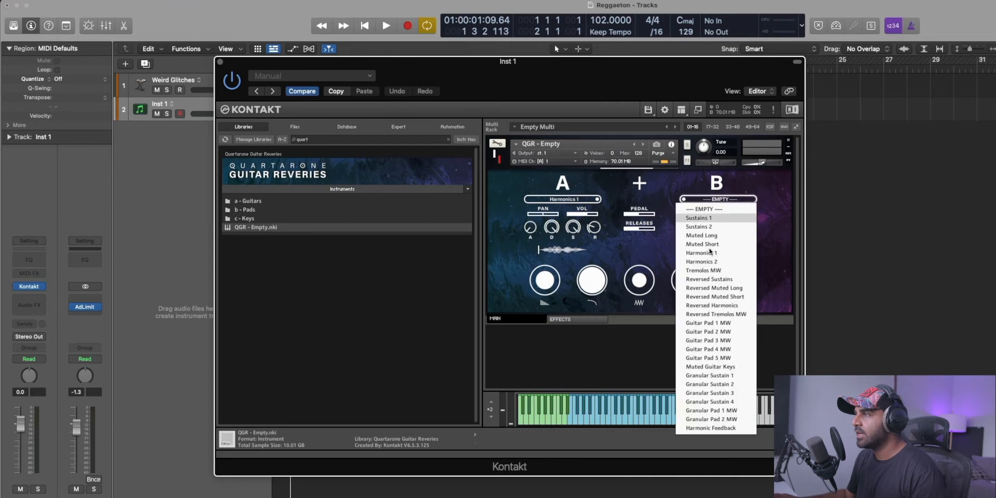
# Try Reversed Harmonics on sound source B, switch it to Muted Guitar Keys, and set source A to Reversed Muted Long.
pyautogui.click(721, 296)
pyautogui.click(706, 200)
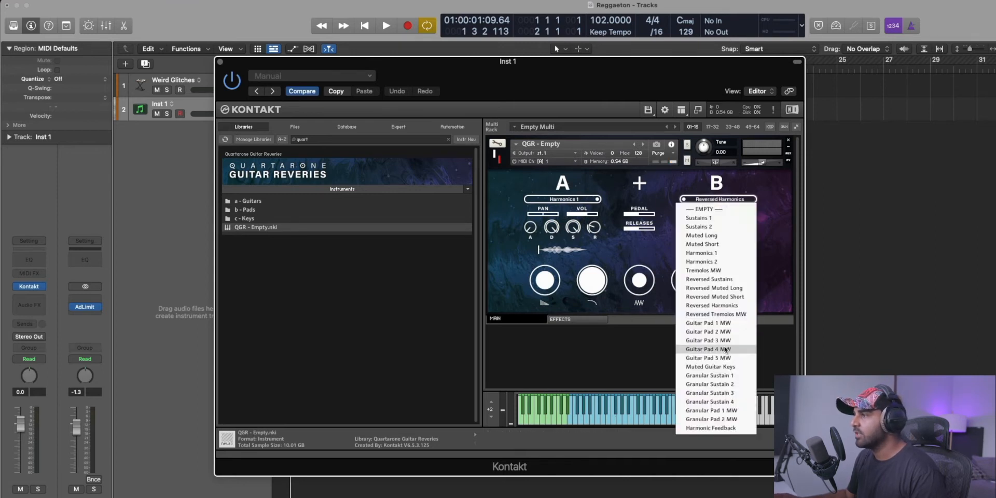
pyautogui.click(708, 370)
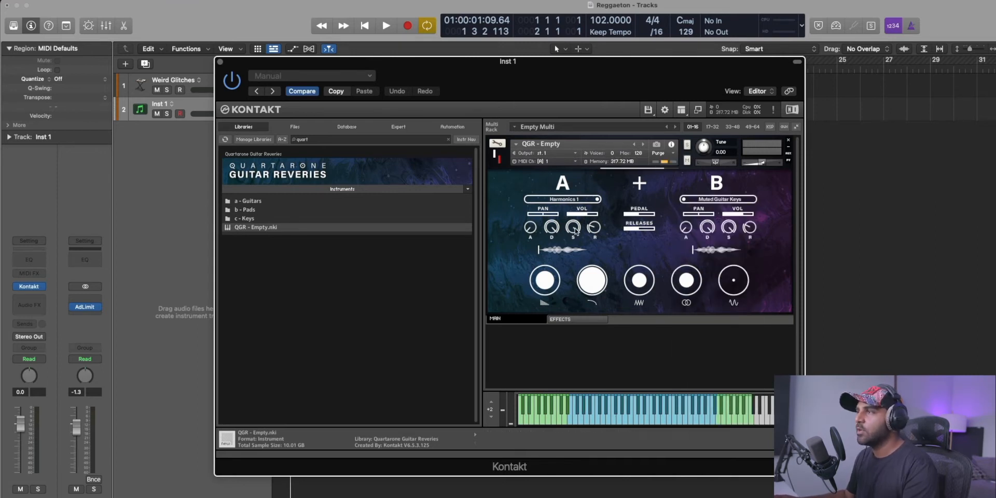
pyautogui.click(562, 200)
pyautogui.click(559, 218)
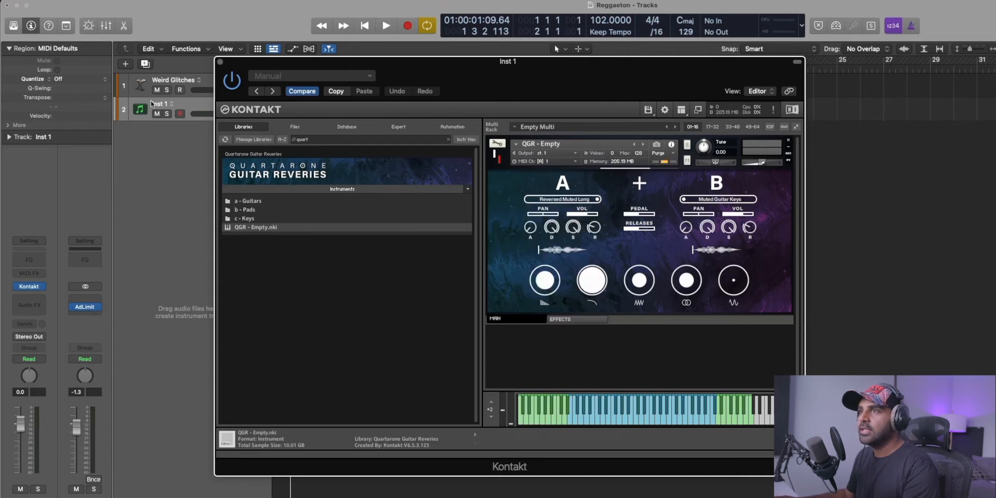
# Move the Kontakt window clear of the track headers and lower the Inst 1 track volume to -5.7 dB.
pyautogui.moveTo(304, 69); pyautogui.dragTo(369, 66)
pyautogui.moveTo(214, 115); pyautogui.dragTo(200, 115)
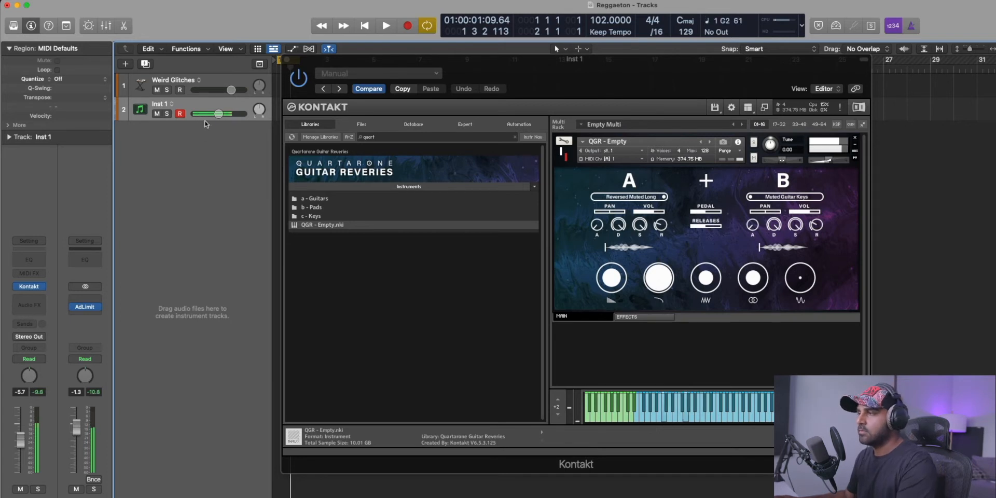
# Try out the instrument's large macro knobs, including the delay/reverb wet amount and the filter cutoff, while playing notes.
pyautogui.moveTo(611, 277); pyautogui.dragTo(613, 402)
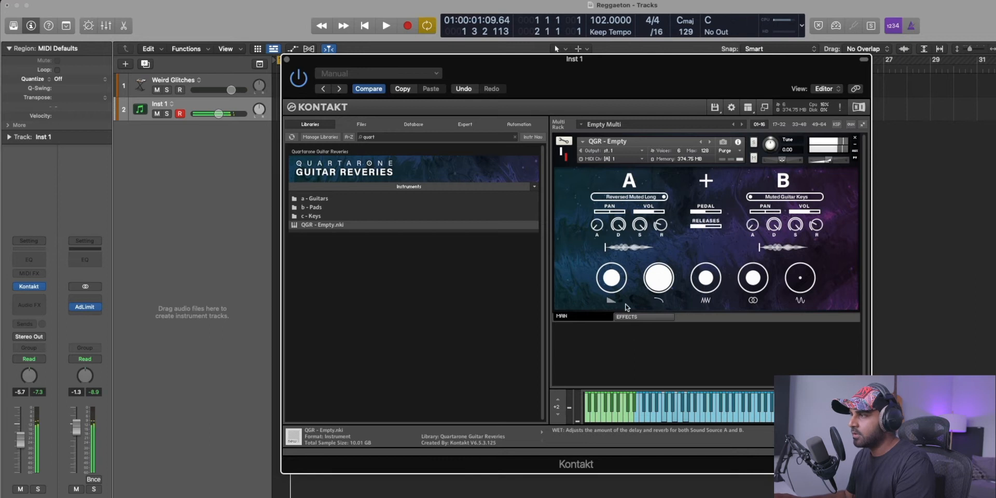
pyautogui.moveTo(658, 280); pyautogui.dragTo(669, 426)
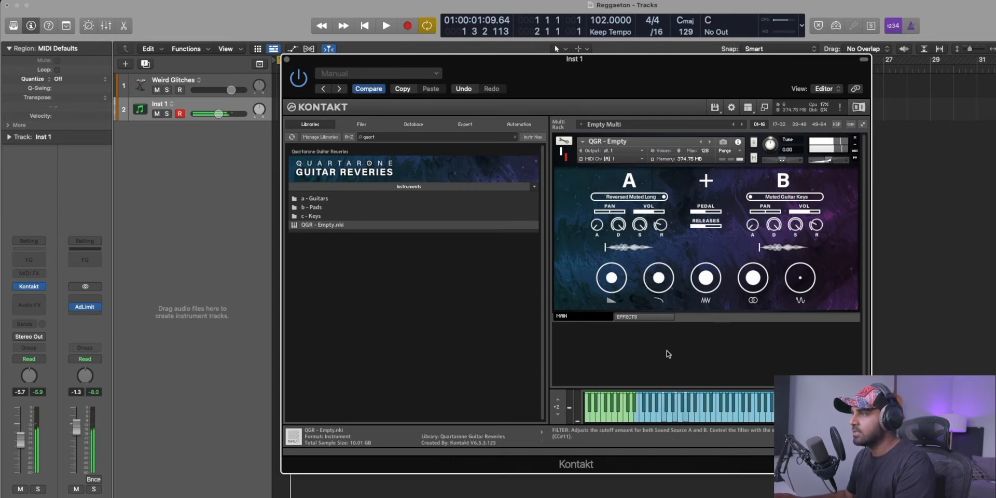
pyautogui.moveTo(701, 280); pyautogui.dragTo(709, 287)
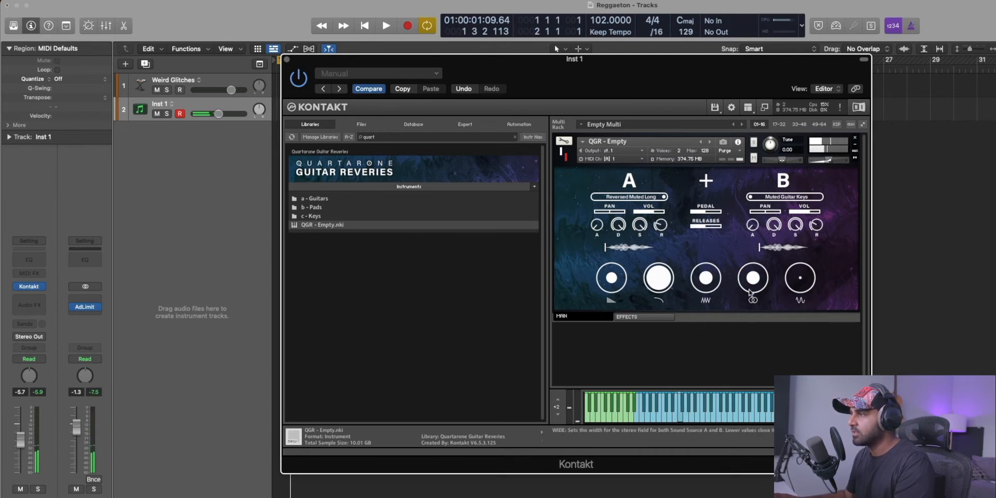
pyautogui.moveTo(800, 280); pyautogui.dragTo(801, 280)
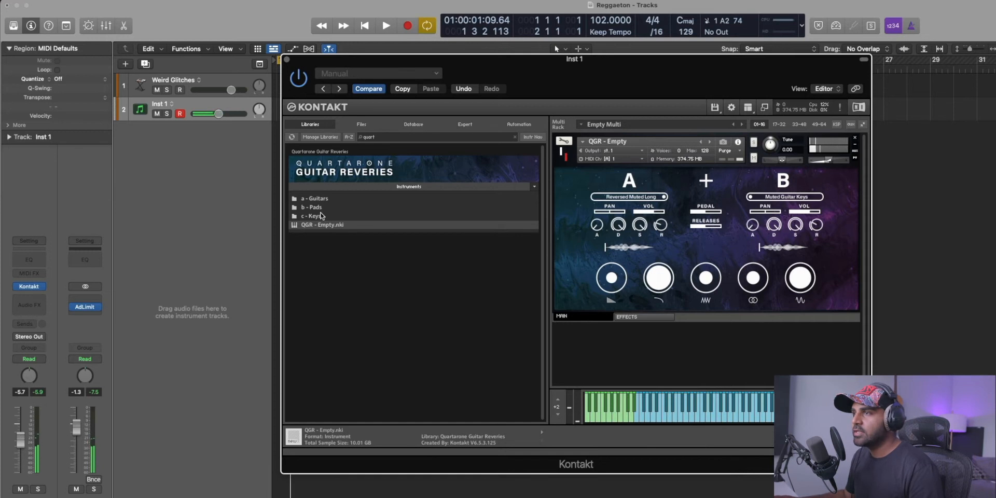
# Replace the loaded instrument with 01 - Simple And Clean from the Guitars folder and shrink Kontakt to its compact view, placed clear of the tracks.
pyautogui.doubleClick(320, 213)
pyautogui.doubleClick(317, 201)
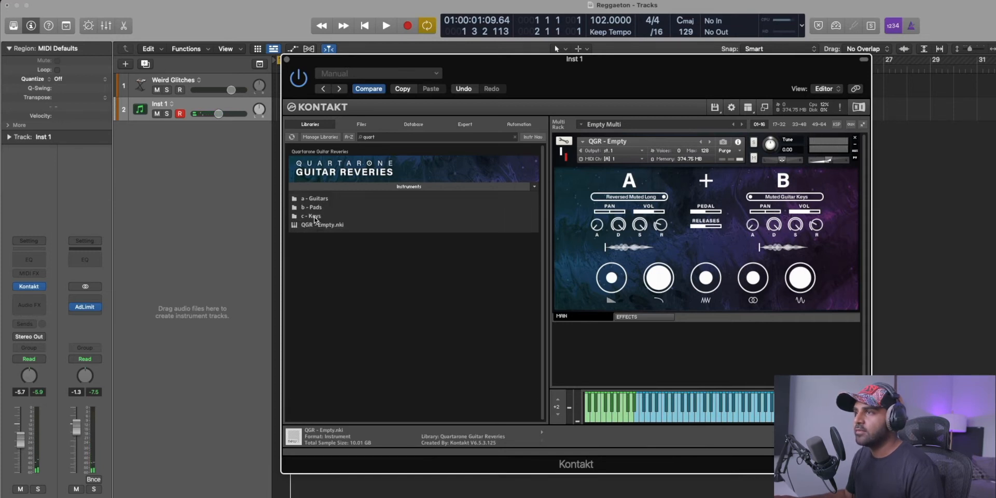
pyautogui.doubleClick(319, 200)
pyautogui.doubleClick(442, 207)
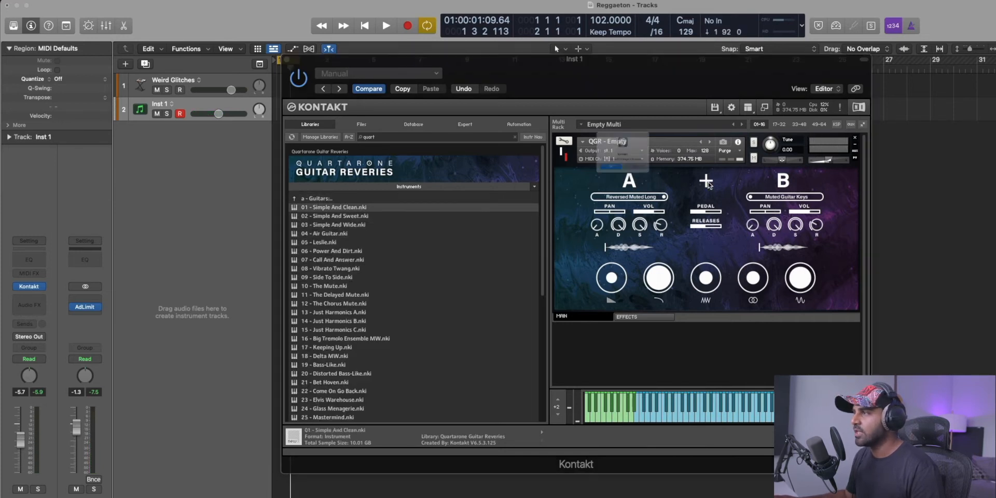
pyautogui.click(657, 183)
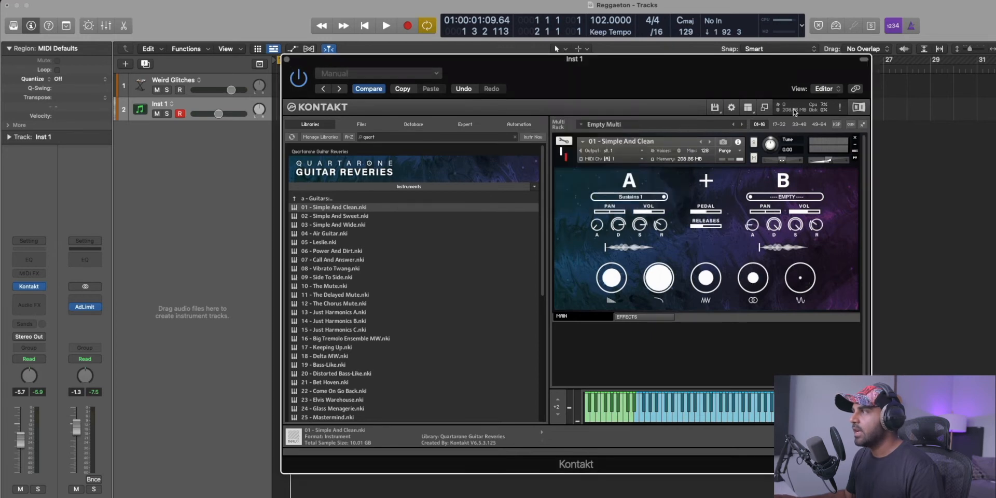
pyautogui.click(765, 108)
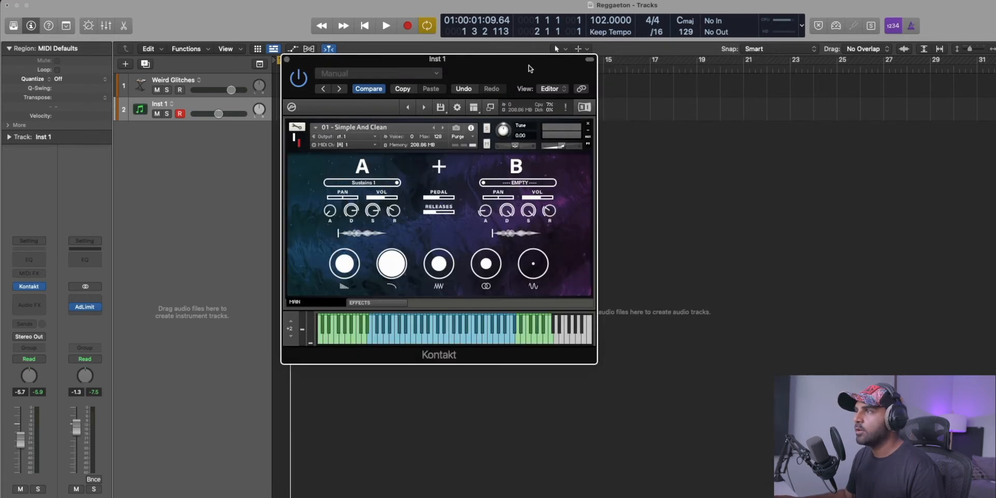
pyautogui.moveTo(520, 60); pyautogui.dragTo(671, 121)
# Set a cycle range from bar 1 to bar 5 and record a four-bar chord part on the Inst 1 track.
pyautogui.click(285, 62)
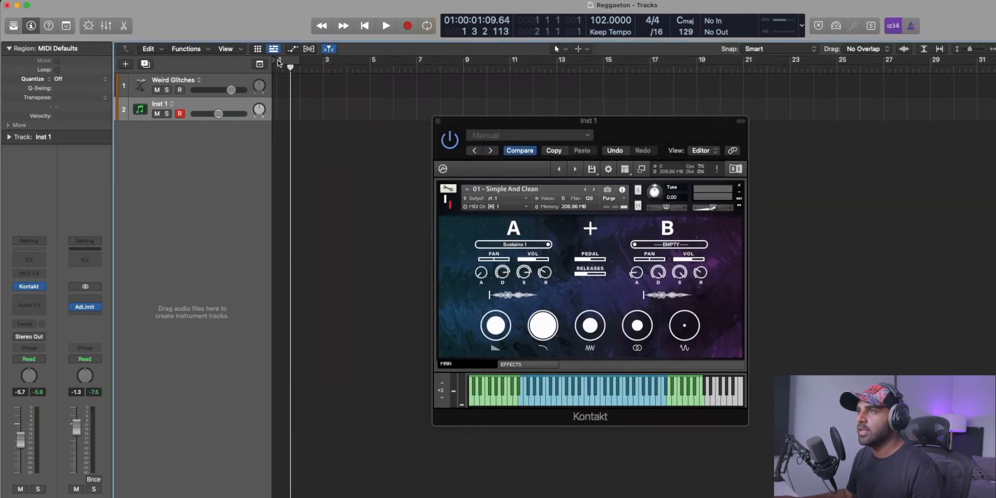
pyautogui.moveTo(299, 60); pyautogui.dragTo(369, 60)
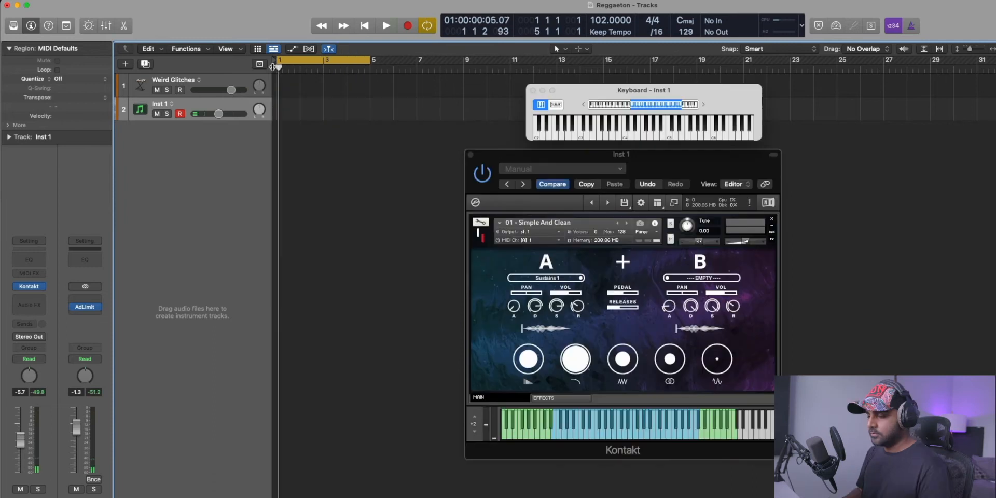
pyautogui.press('r')
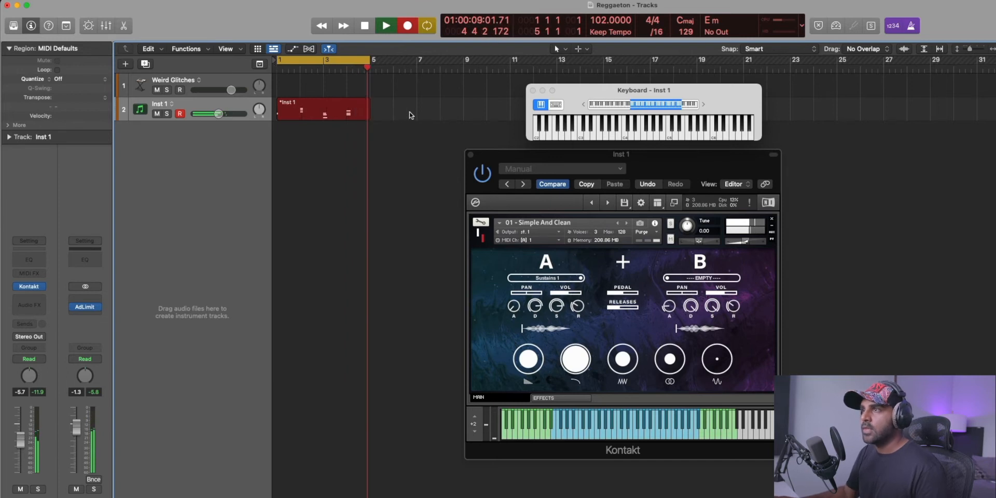
pyautogui.press('space')
# Open the recorded chords in the piano roll and extend every note to meet the following chord, with the Kontakt window closed.
pyautogui.press('p')
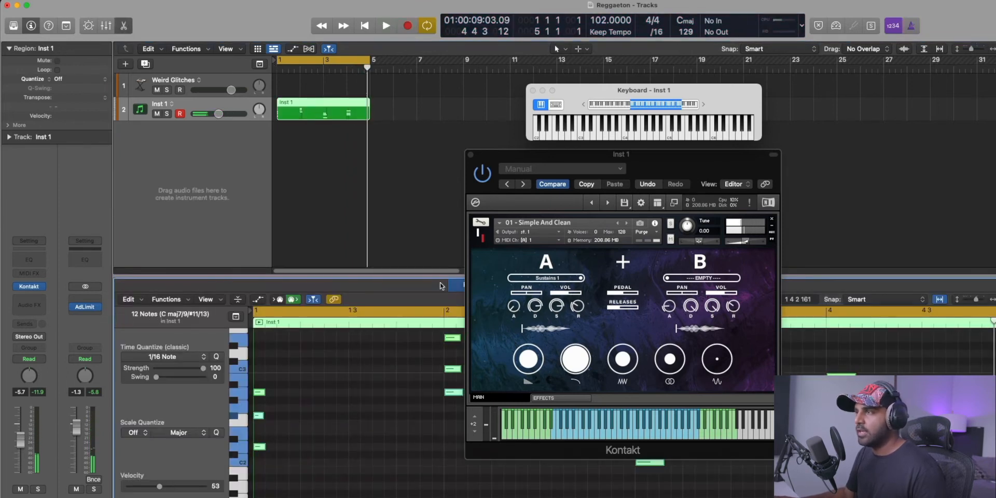
pyautogui.click(470, 154)
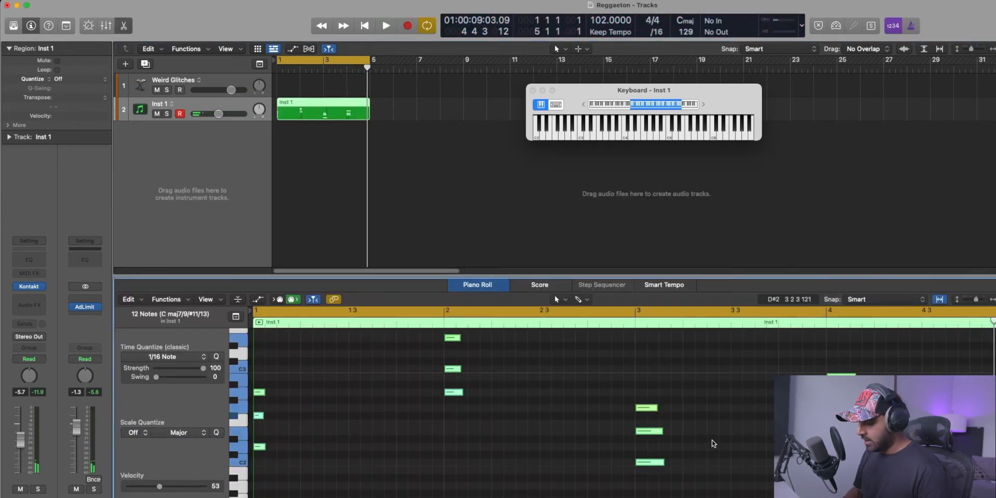
pyautogui.hotkey('shift', '\\')
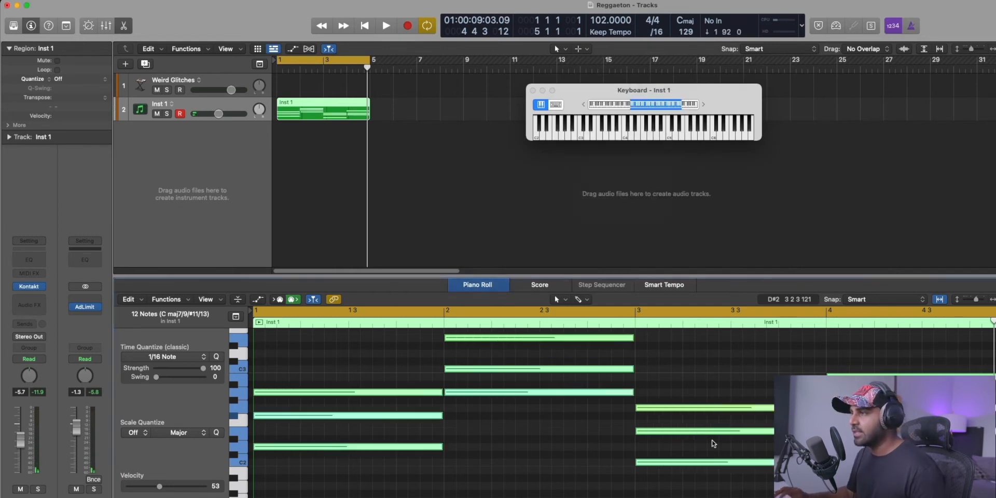
# Examine the first and second chords of the Inst 1 region by selecting their notes in the piano roll.
pyautogui.press('z')
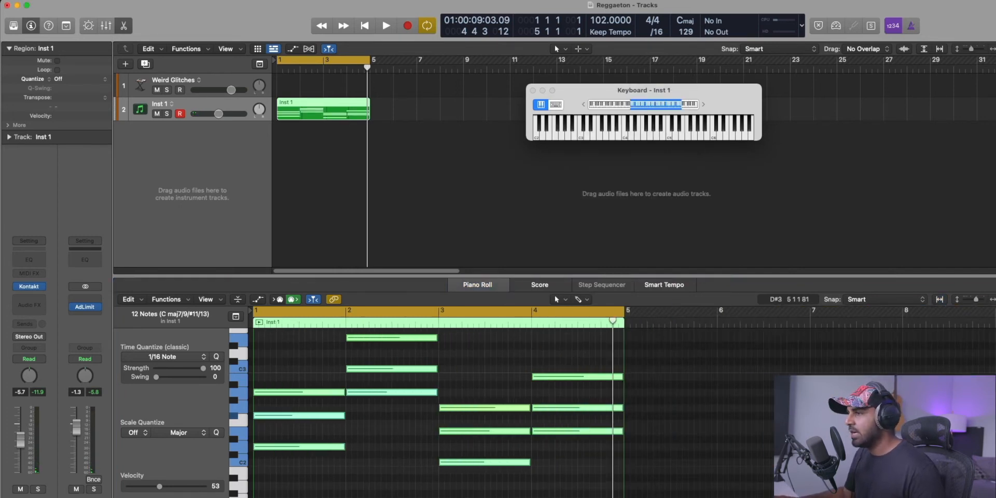
pyautogui.moveTo(313, 477); pyautogui.dragTo(314, 366)
pyautogui.moveTo(387, 421); pyautogui.dragTo(395, 336)
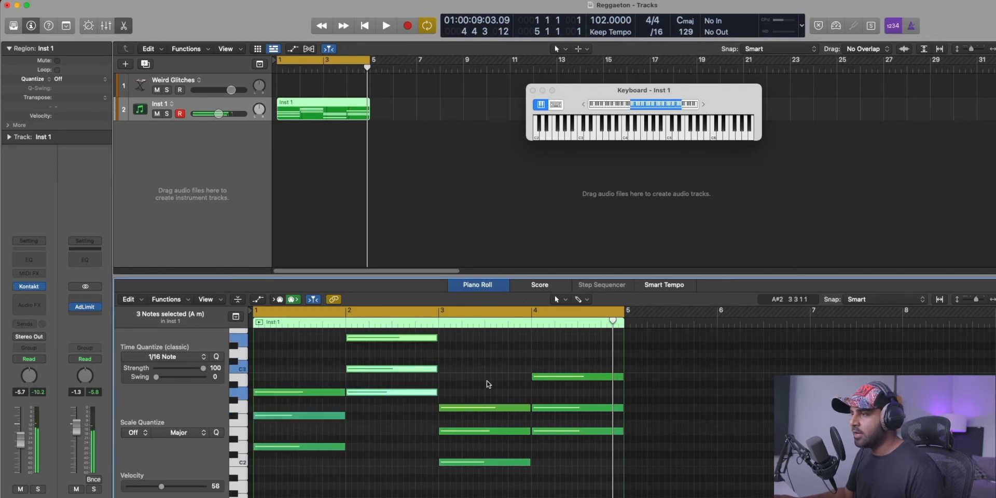
pyautogui.click(406, 235)
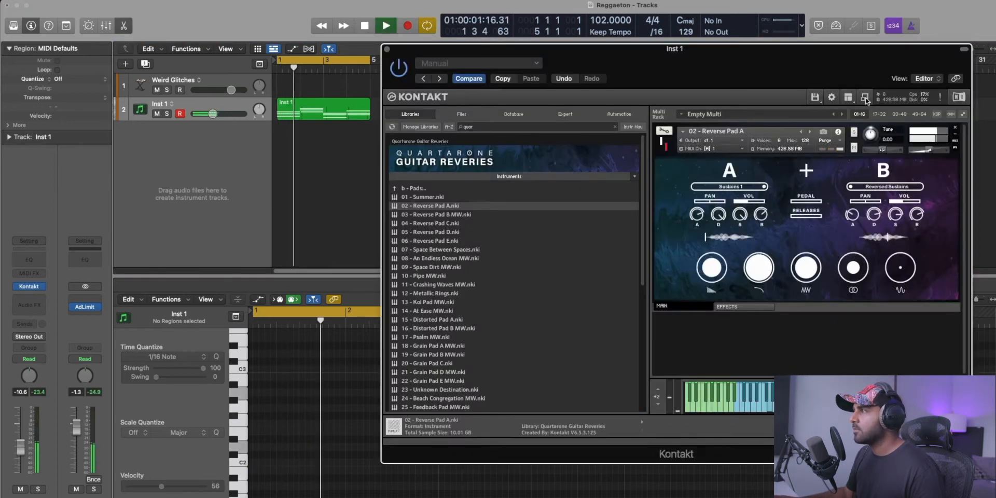
# Shrink the Kontakt window showing 02 - Reverse Pad A to its compact view, close it and stop playback.
pyautogui.click(865, 100)
pyautogui.moveTo(386, 49); pyautogui.dragTo(377, 153)
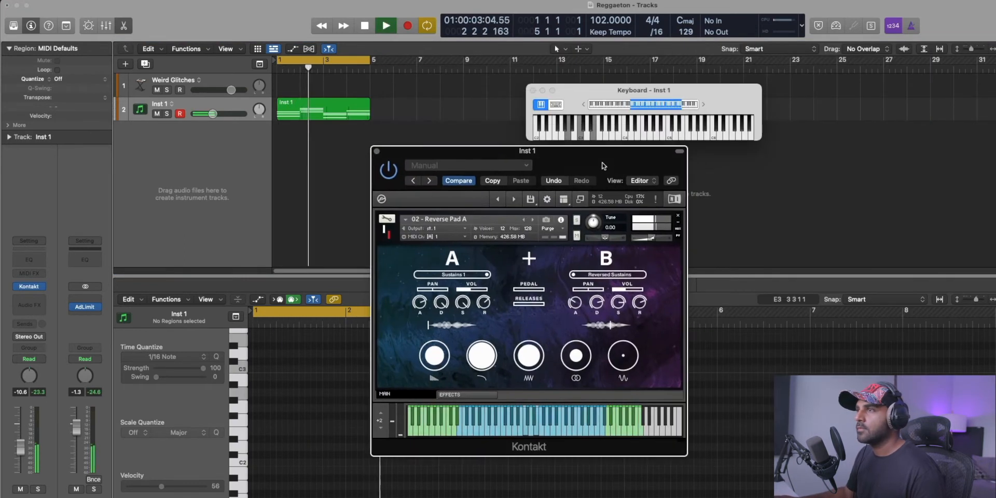
pyautogui.click(377, 154)
pyautogui.press('space')
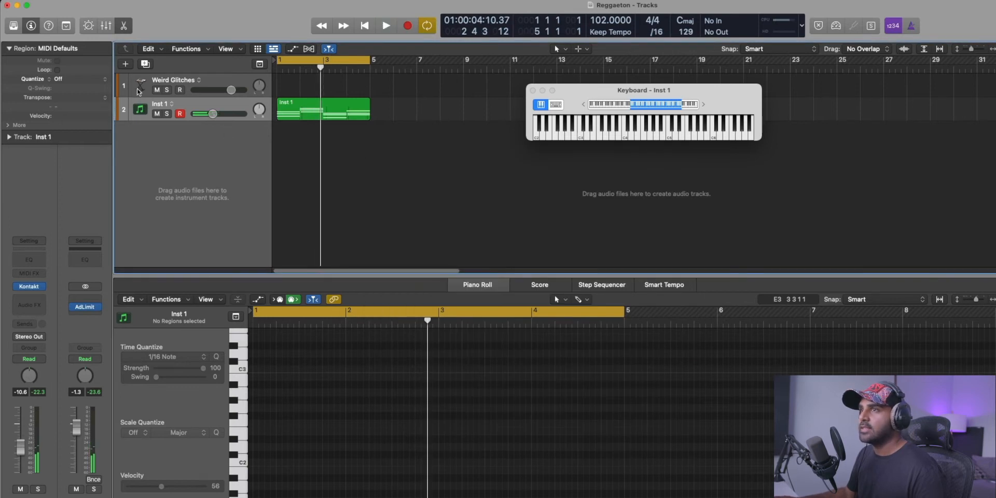
# Open Alchemy on the Weird Glitches track and filter its presets to the Keys category.
pyautogui.click(139, 91)
pyautogui.moveTo(27, 290)
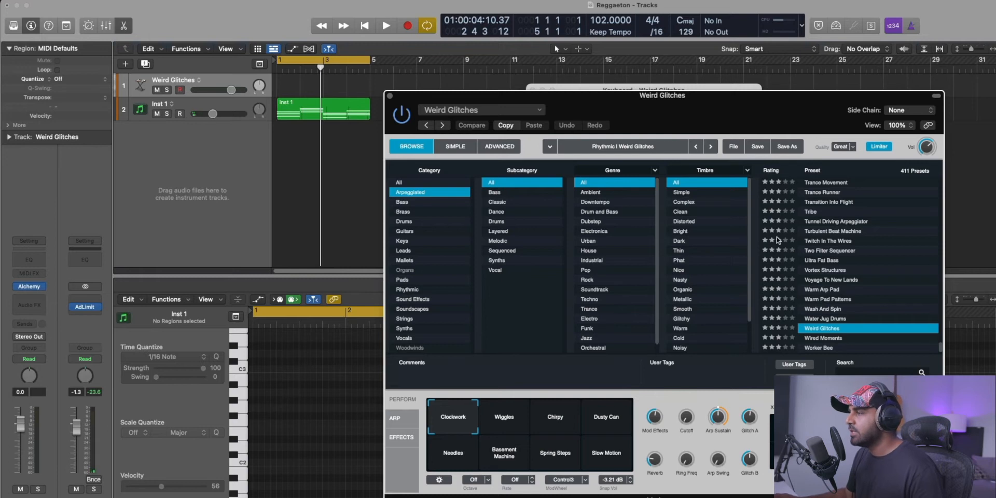
pyautogui.click(402, 241)
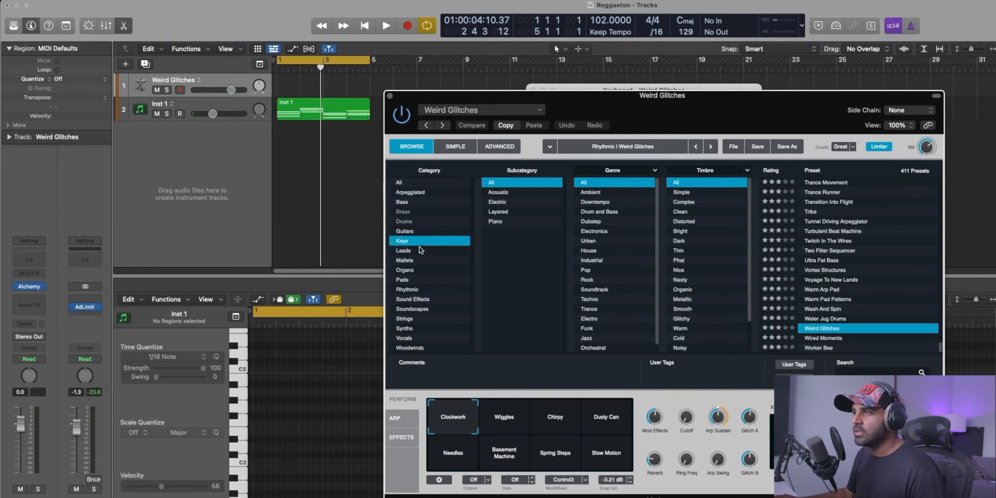
# Audition 80s Pop Electric Piano, Analog EP and Aquatic Mallets, and load the Aurora Over Gjogursvatn preset.
pyautogui.click(822, 212)
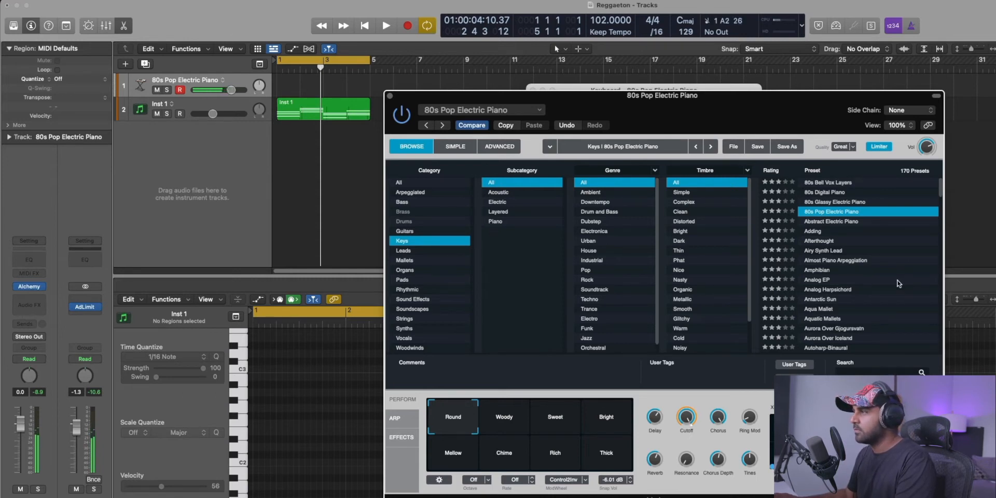
pyautogui.click(861, 282)
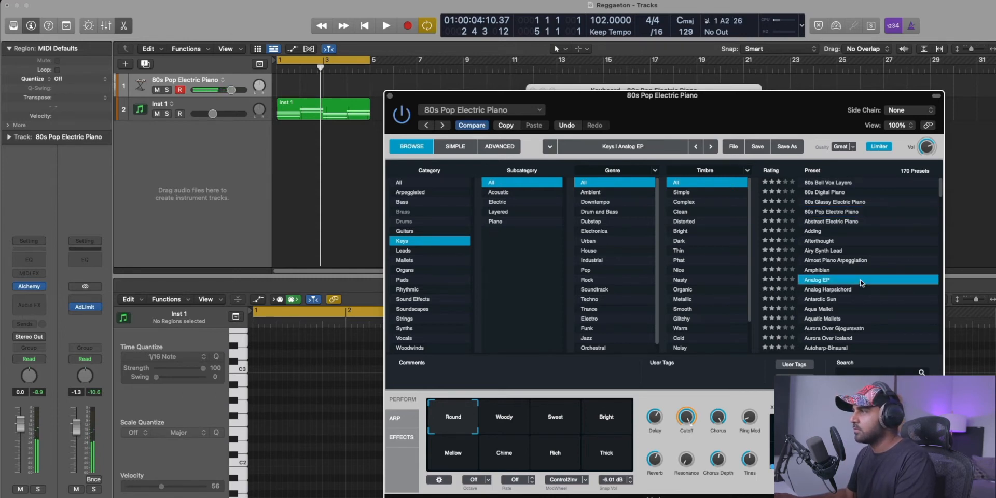
pyautogui.click(818, 328)
pyautogui.click(819, 320)
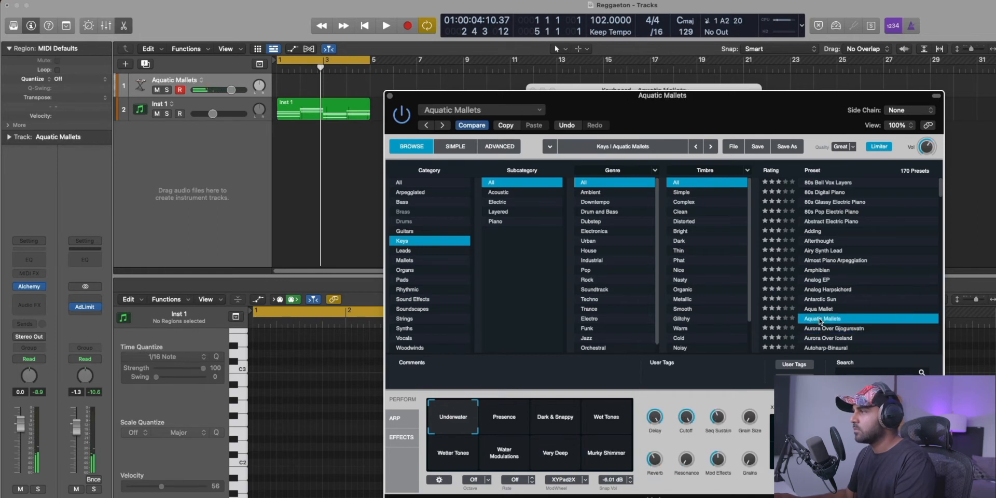
pyautogui.click(820, 329)
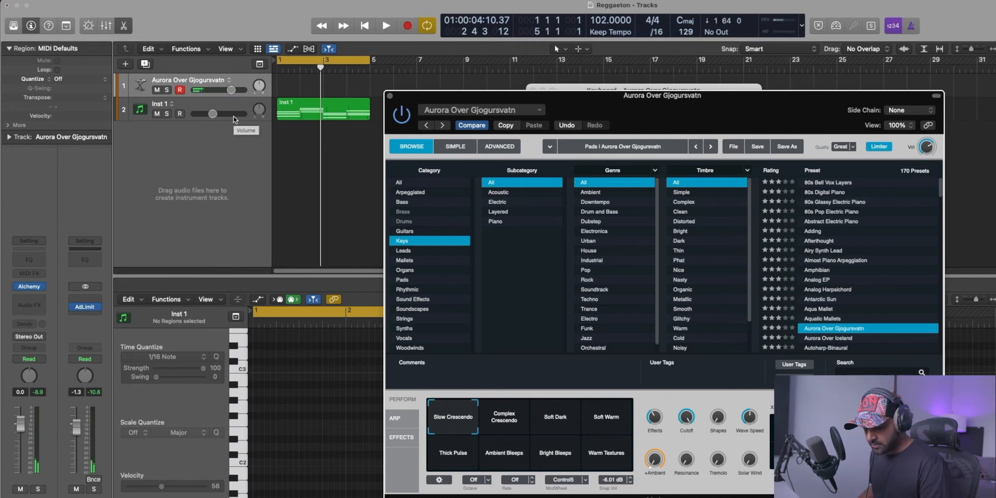
# Record a four-bar melody over the chords on the Aurora Over Gjogursvatn track and play it back.
pyautogui.press('r')
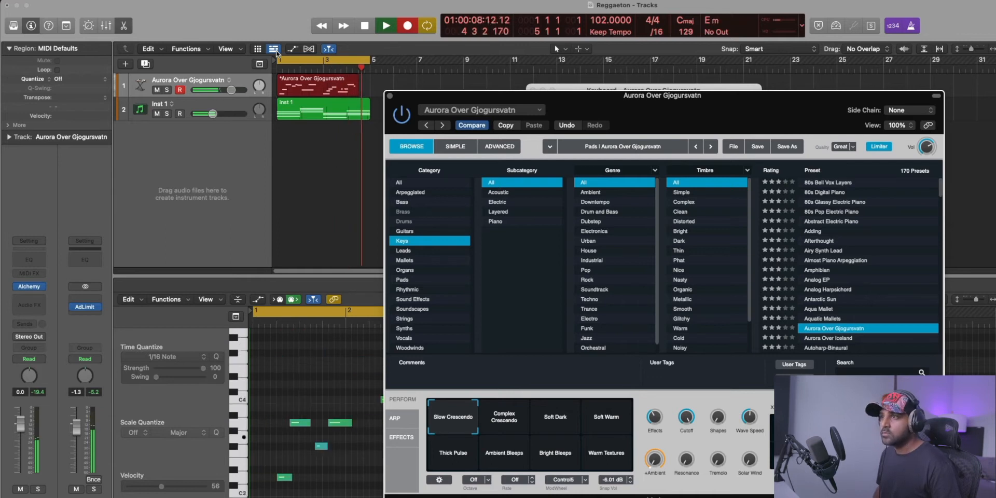
pyautogui.press('space')
# Quantize all notes of the recorded melody to 1/16 notes and check the playback.
pyautogui.press('space')
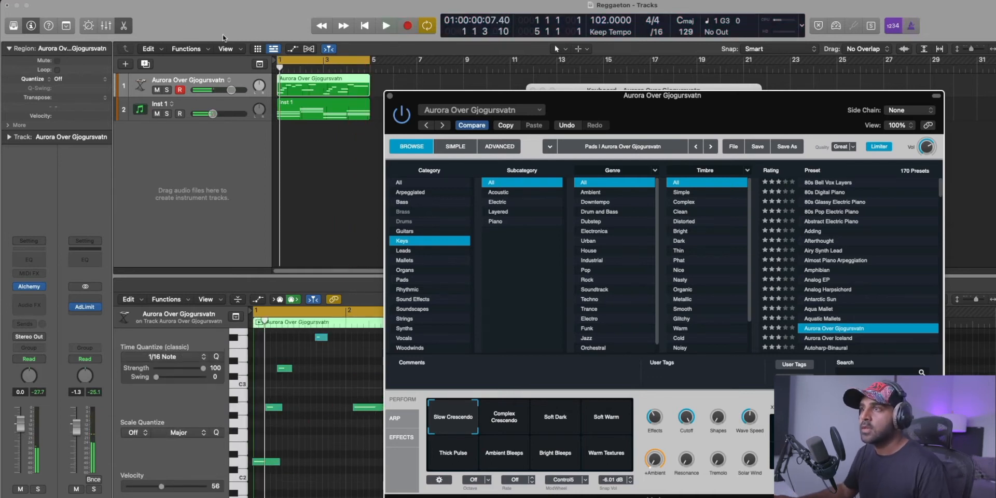
pyautogui.click(327, 408)
pyautogui.press('super+a')
pyautogui.press('q')
pyautogui.press('space')
pyautogui.press('space')
# Close the Alchemy window, deselect the notes and lower the Aurora Over Gjogursvatn track volume to -2.9 dB.
pyautogui.click(389, 95)
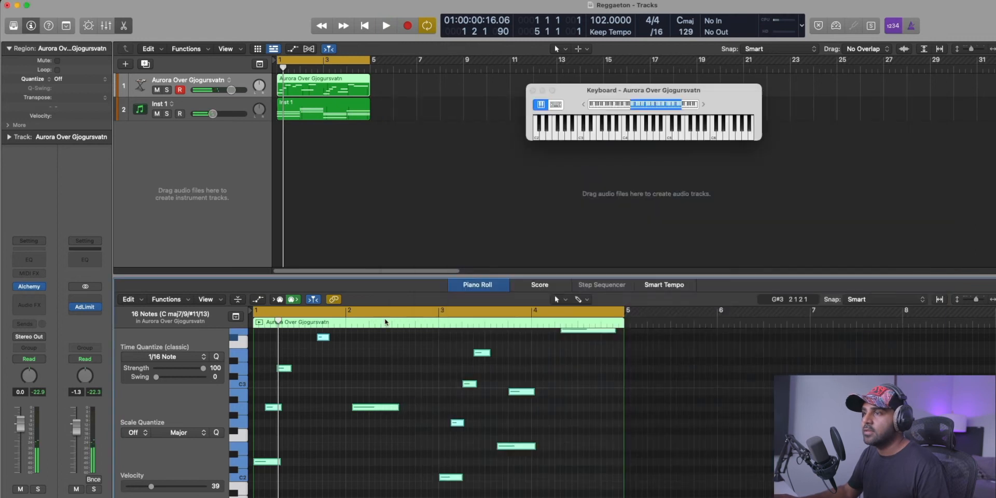
pyautogui.click(372, 416)
pyautogui.moveTo(231, 90); pyautogui.dragTo(225, 90)
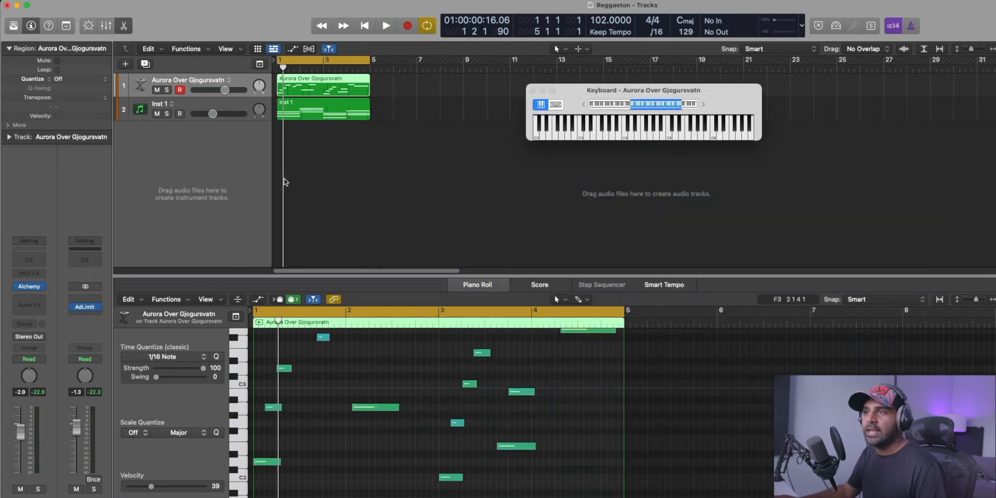
# Create a Drum Machine Designer track from the Kick 1 sample and close its plug-in window.
pyautogui.rightClick(131, 125)
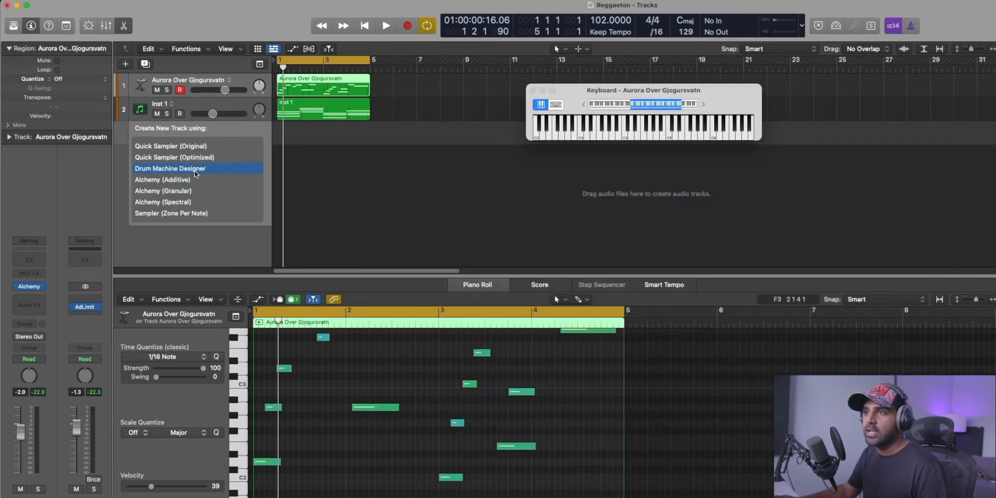
pyautogui.press('Return')
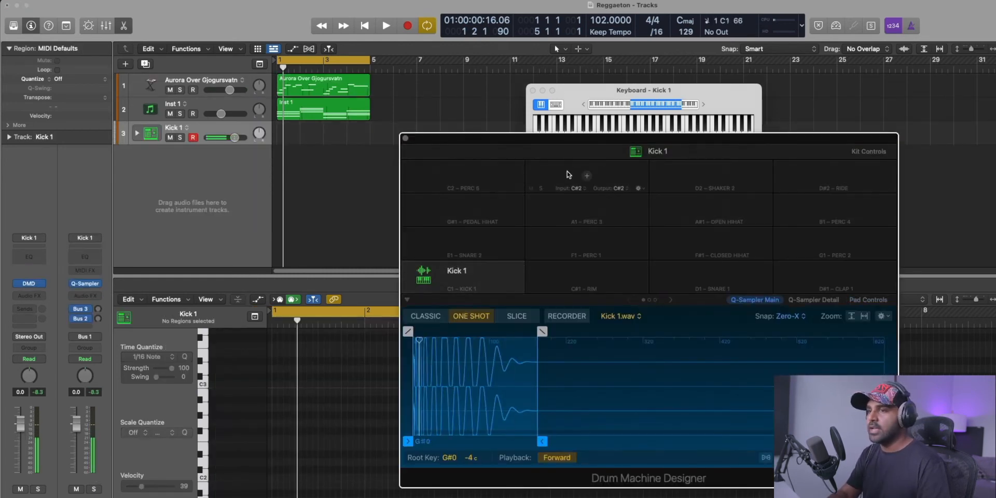
pyautogui.press('super+w')
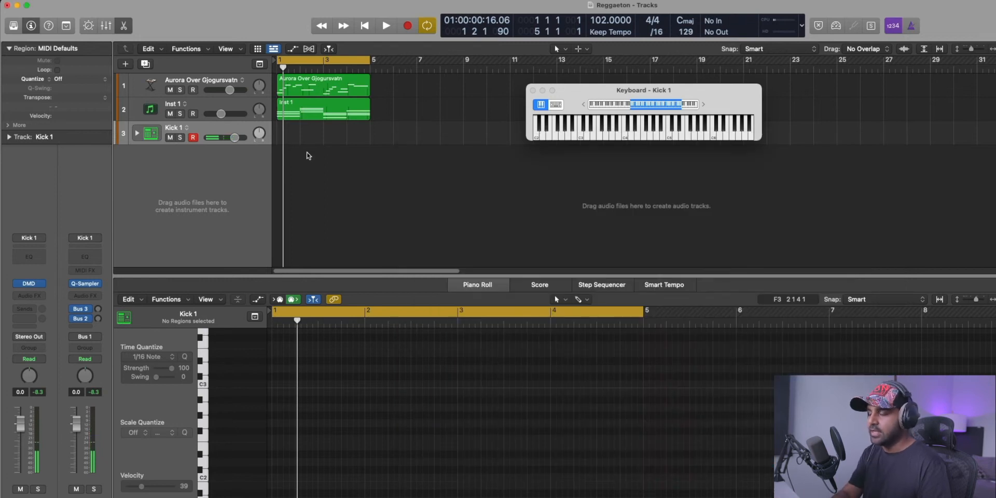
# Record one bar of four evenly spaced kick hits on the Kick 1 track and quantize all its notes to 1/16.
pyautogui.press('r')
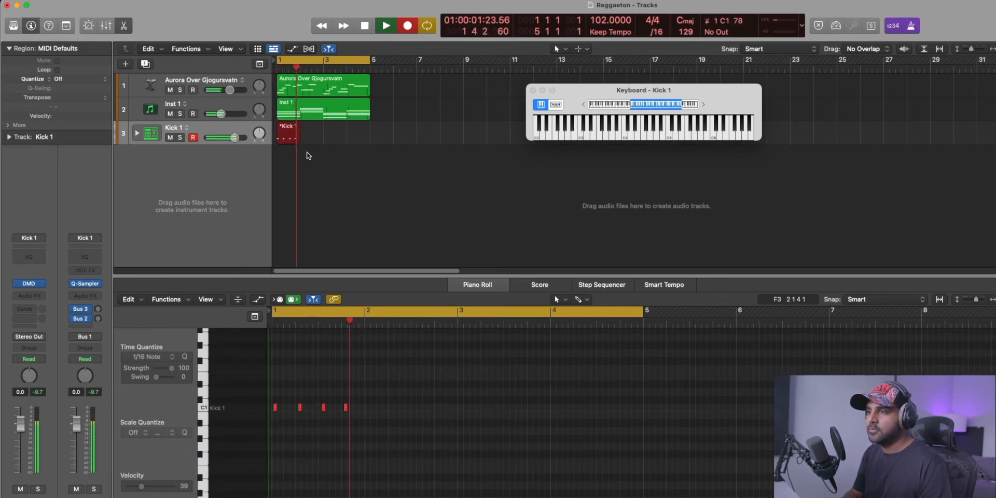
pyautogui.press('space')
pyautogui.press('super+a')
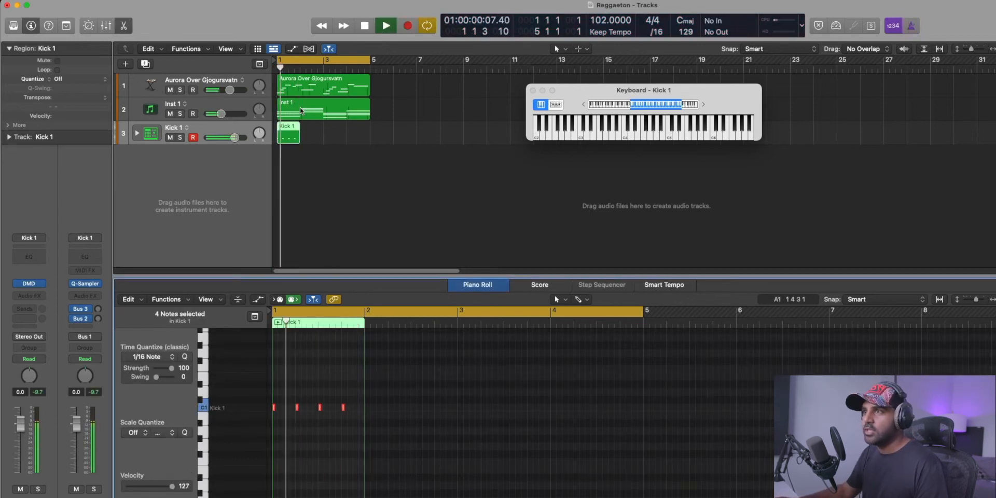
# Loop the Kick 1 region up to bar 5 and lower the track volume to -2.2 dB during playback.
pyautogui.moveTo(298, 136); pyautogui.dragTo(372, 137)
pyautogui.press('space')
pyautogui.moveTo(245, 137); pyautogui.dragTo(240, 137)
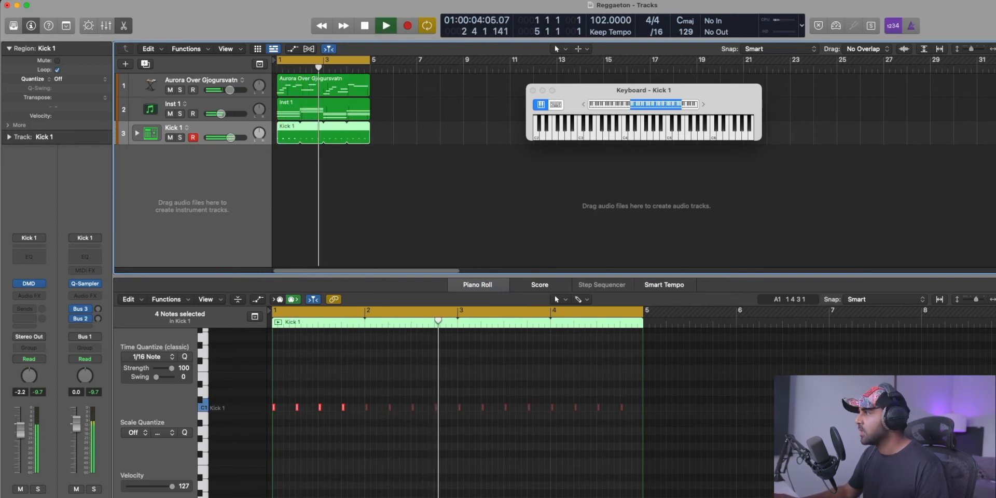
pyautogui.press('space')
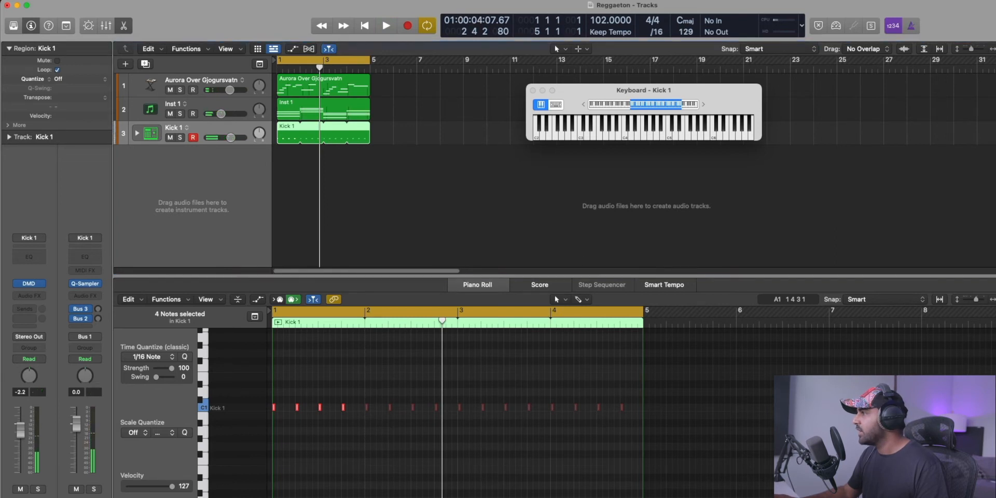
# Create a Drum Machine Designer track from the Perc 2 sample, record a two-bar pattern, quantize it to 1/16 and close the plug-in window.
pyautogui.moveTo(956, 240); pyautogui.dragTo(191, 193)
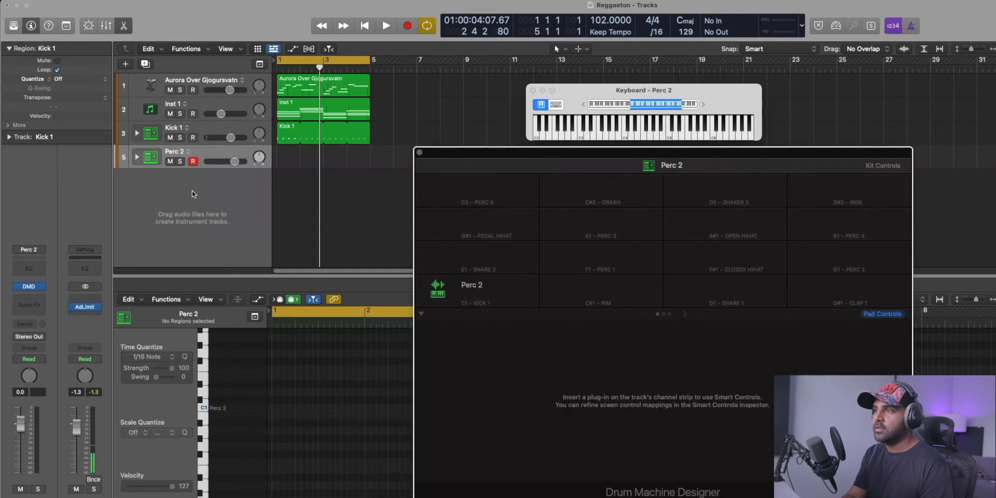
pyautogui.press('r')
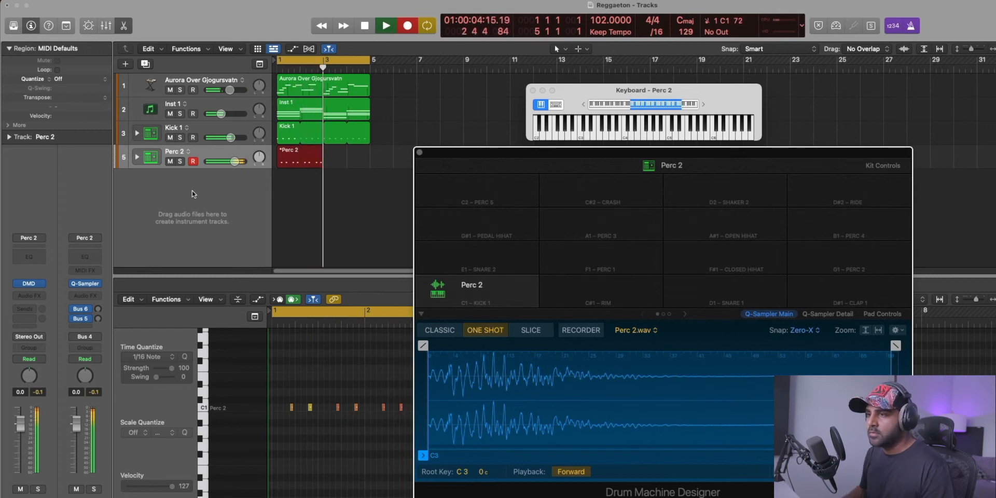
pyautogui.press('space')
pyautogui.click(317, 451)
pyautogui.press('super+a')
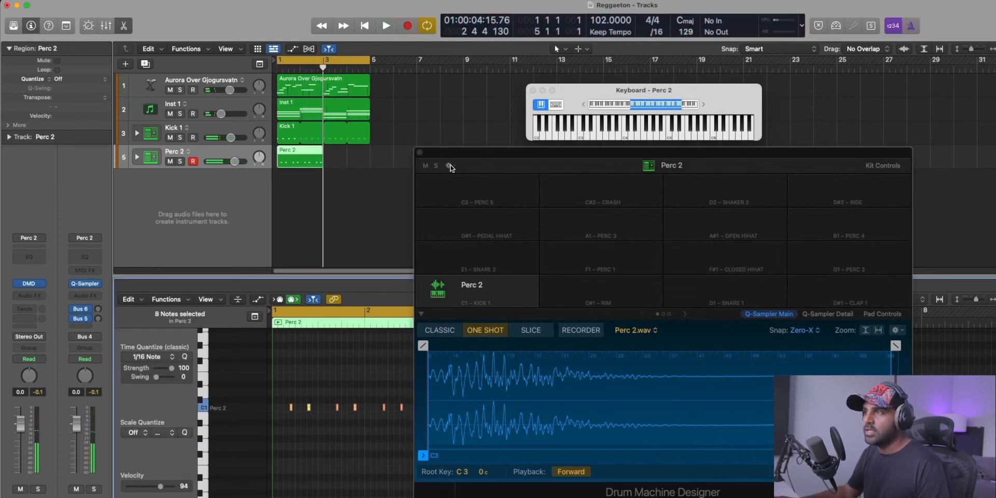
pyautogui.click(420, 154)
# Set the tempo to 96, loop the Perc 2 region up to bar 5 and play the beat.
pyautogui.click(318, 133)
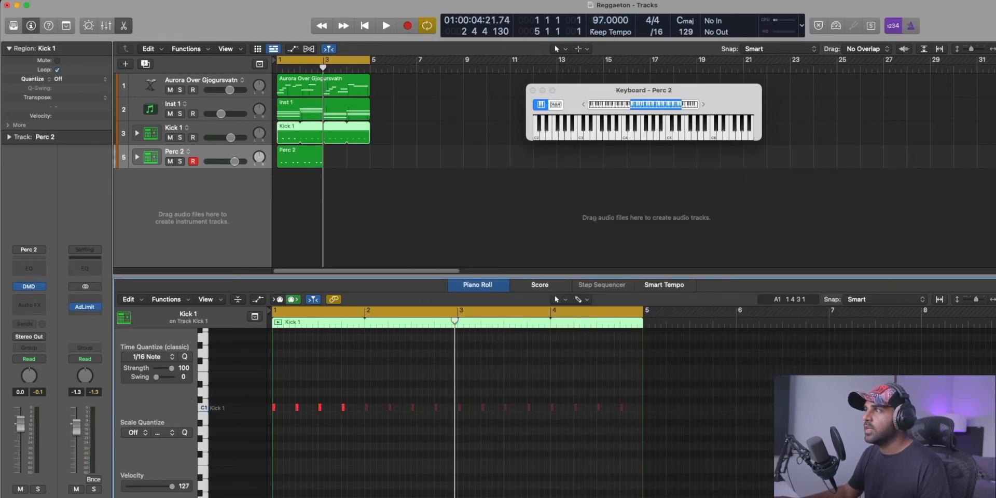
pyautogui.moveTo(324, 153); pyautogui.dragTo(370, 154)
pyautogui.press('space')
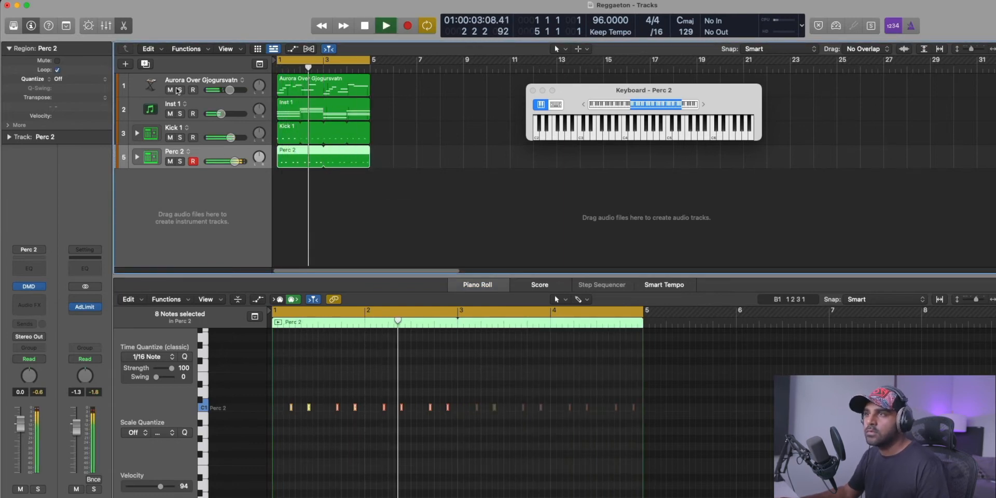
# Duplicate the Inst 1 guitar chord track with its Kontakt instrument, open Kontakt and raise the new track's volume to 0.4 dB.
pyautogui.click(149, 112)
pyautogui.press('space')
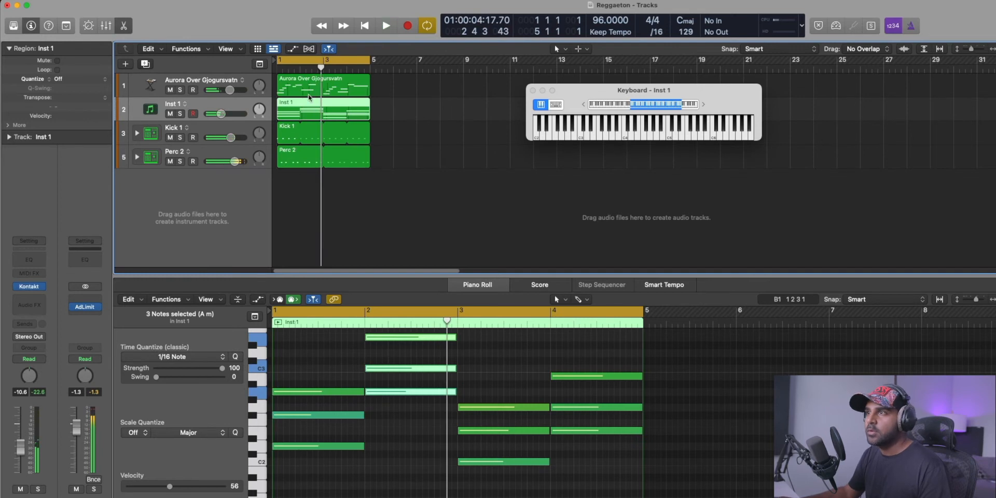
pyautogui.press('super+d')
pyautogui.press('super+k')
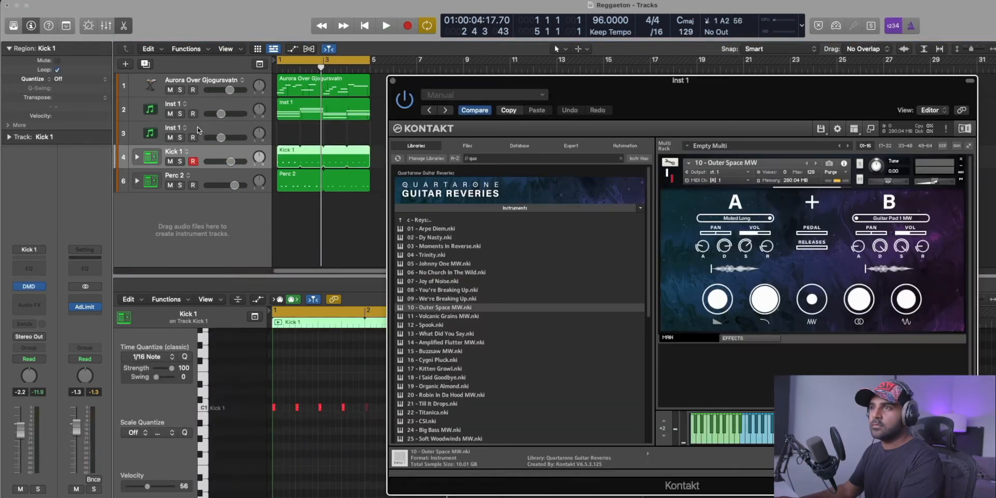
pyautogui.click(208, 129)
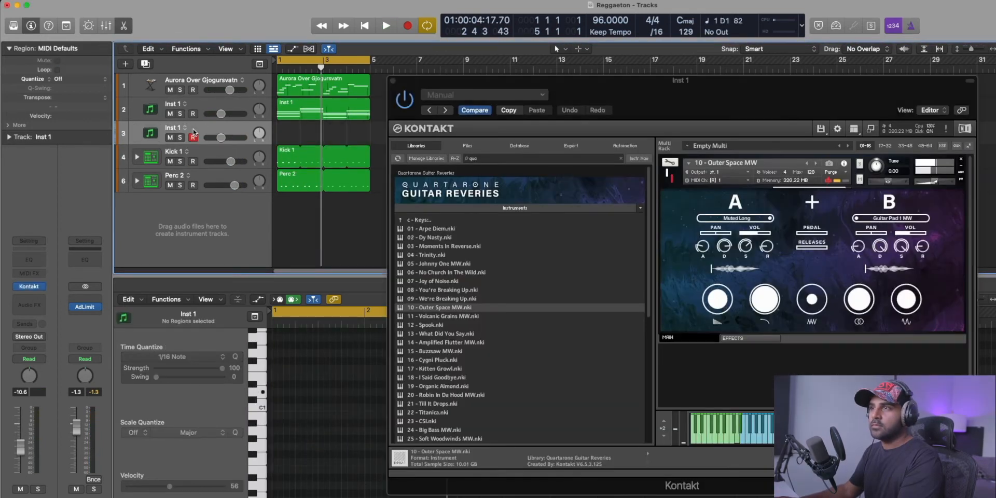
pyautogui.moveTo(221, 137); pyautogui.dragTo(264, 142)
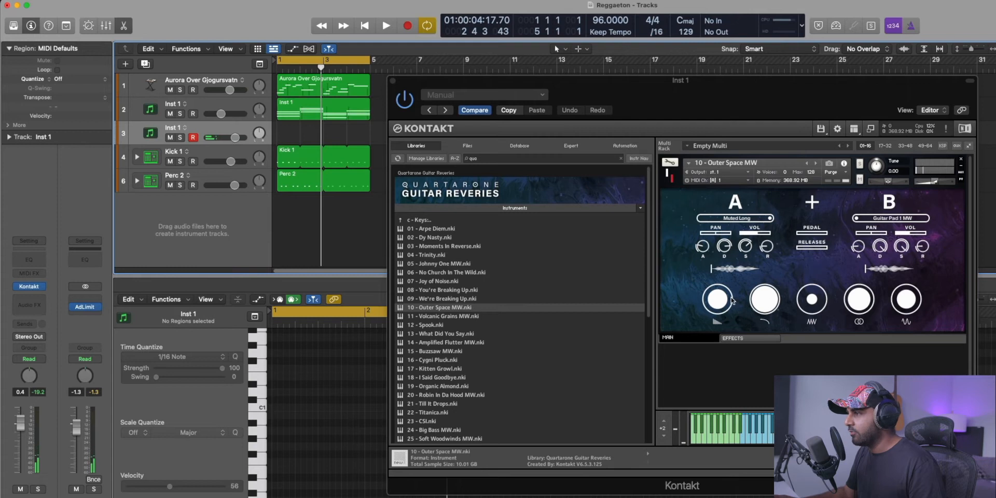
# Turn down the wet amount of Outer Space MW, view its effects page, raise the track volume to 6.0 dB and close Kontakt.
pyautogui.click(718, 303)
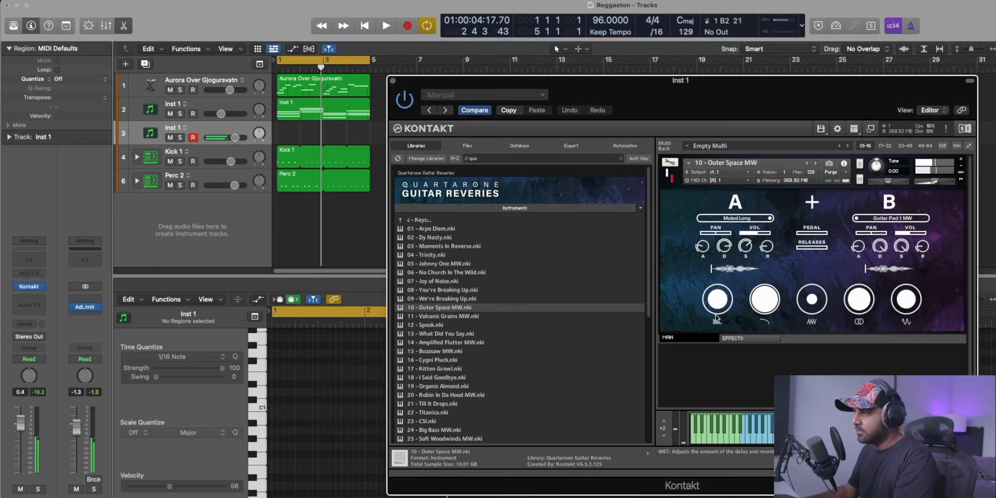
pyautogui.moveTo(718, 299); pyautogui.dragTo(719, 349)
pyautogui.click(769, 338)
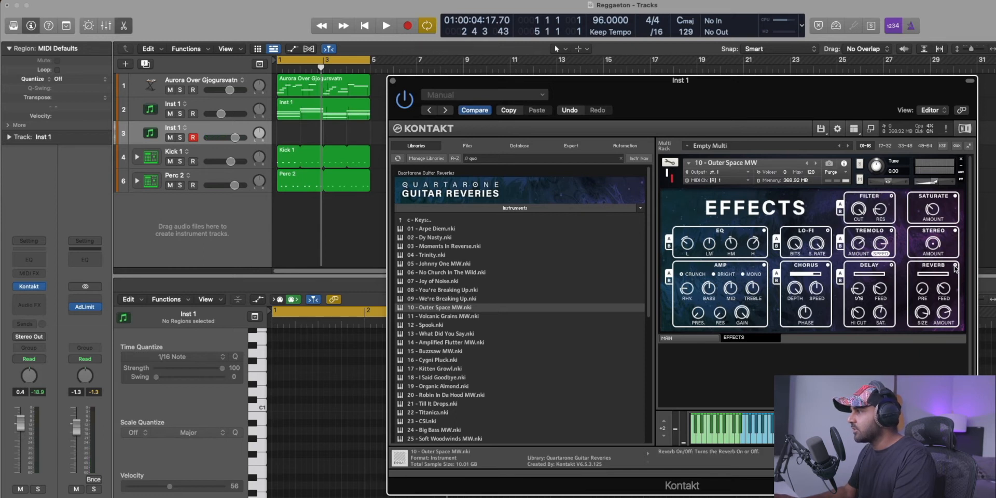
pyautogui.moveTo(235, 138); pyautogui.dragTo(257, 146)
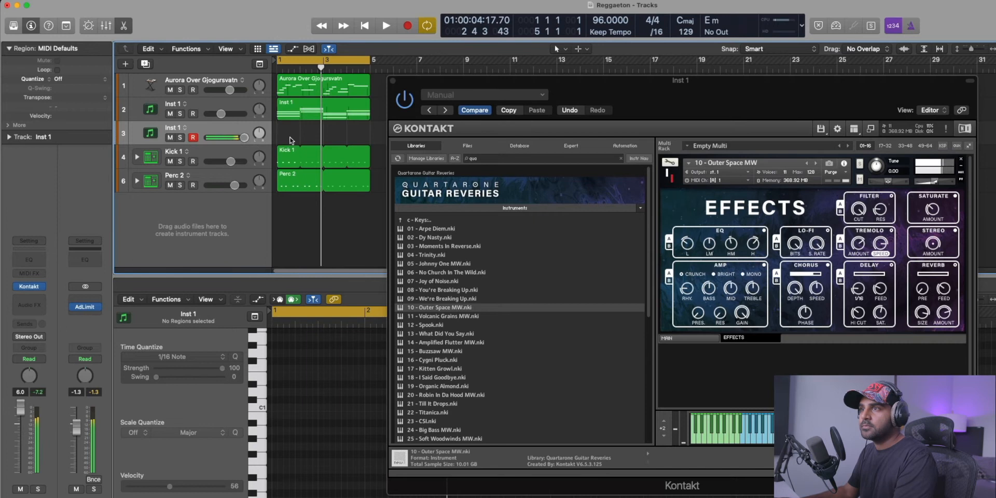
pyautogui.click(392, 81)
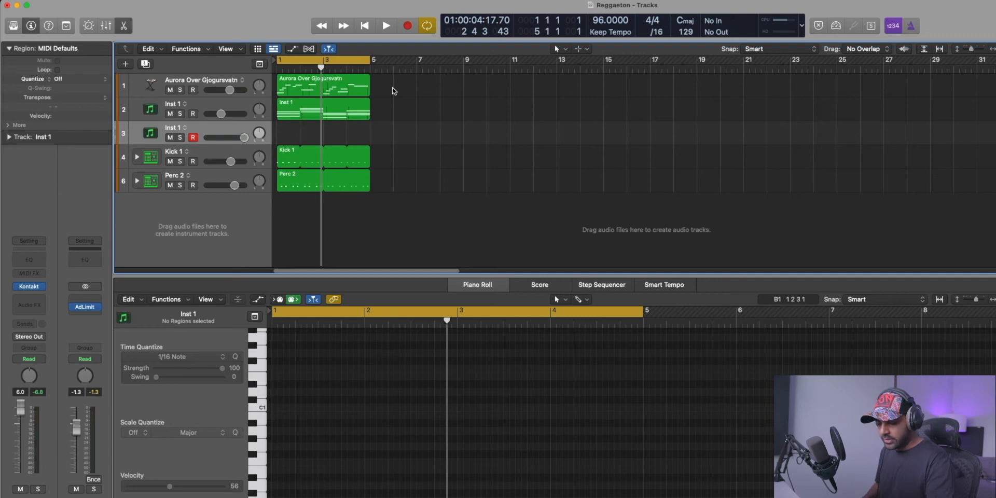
pyautogui.press('r')
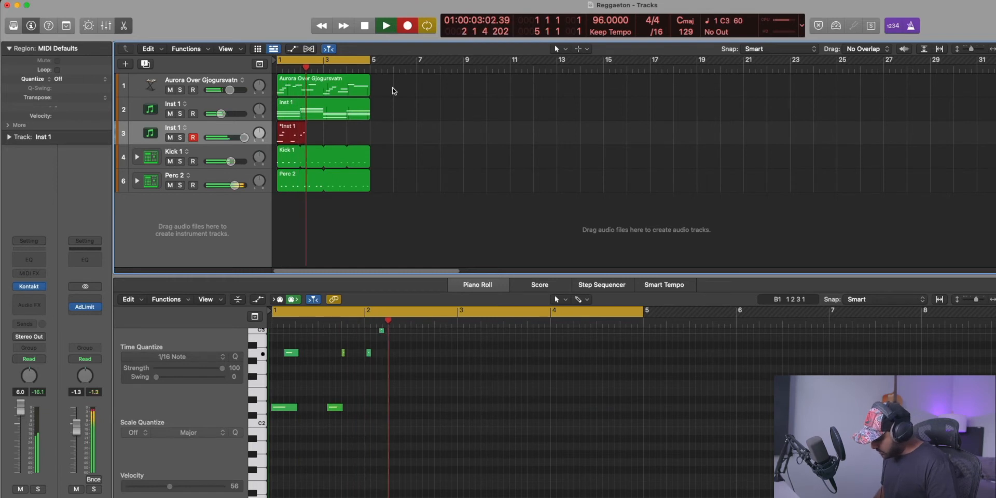
pyautogui.press('Delete')
pyautogui.press('t')
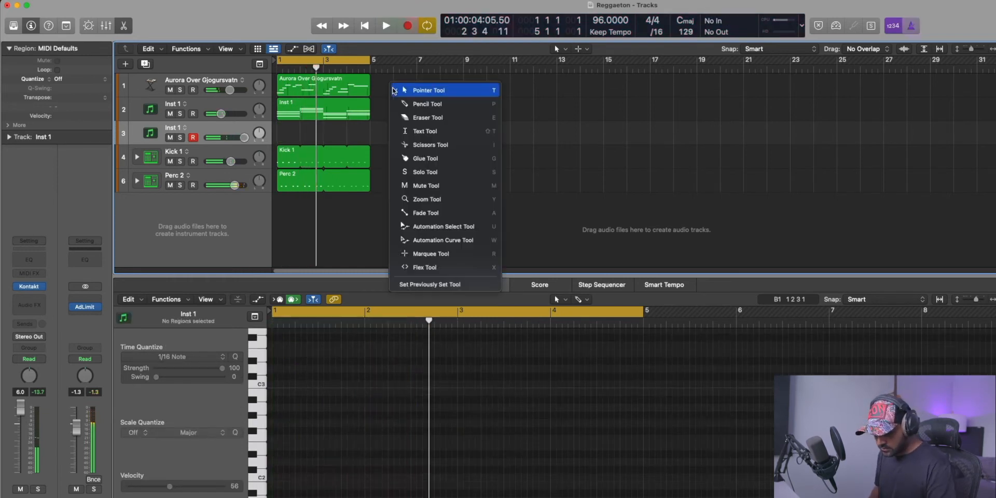
pyautogui.click(393, 91)
# Record a four-bar guitar melody on the duplicated Inst 1 track, play it back and quantize all its notes to 1/16.
pyautogui.press('r')
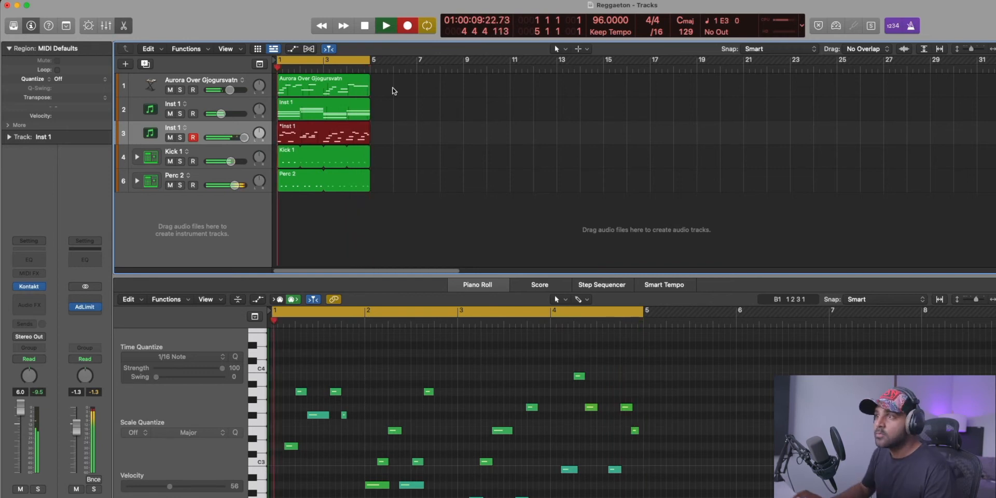
pyautogui.press('space')
pyautogui.press('space')
pyautogui.click(380, 402)
pyautogui.press('space')
pyautogui.press('super+a')
pyautogui.click(430, 160)
# Set the guitar melody track to -3.2 dB and the chord track to -4.7 dB, raise Aurora Over Gjogursvatn and lower Kick 1.
pyautogui.moveTo(233, 137); pyautogui.dragTo(229, 137)
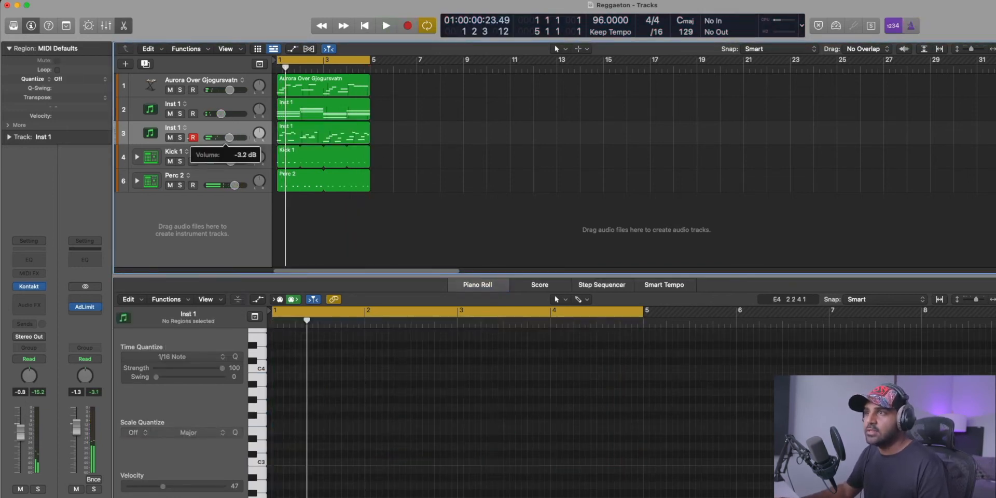
pyautogui.moveTo(230, 90); pyautogui.dragTo(226, 113)
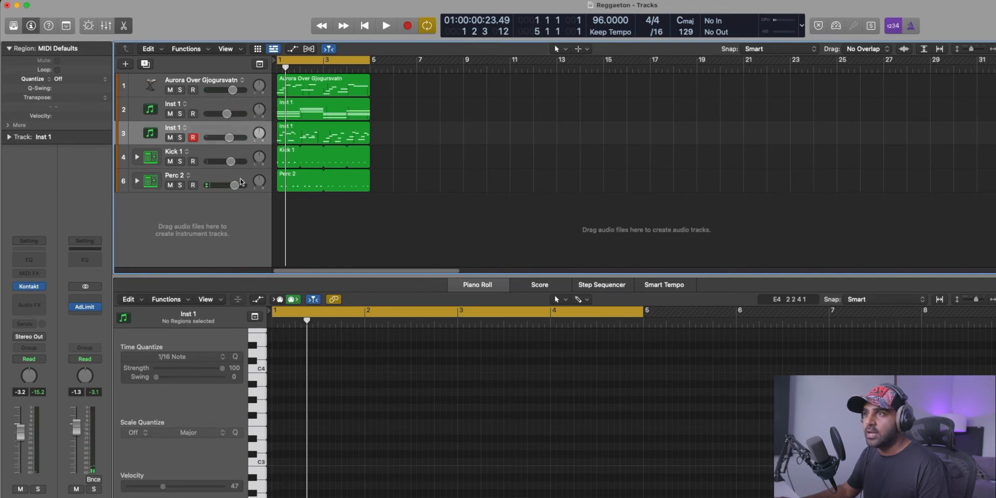
pyautogui.click(236, 179)
pyautogui.moveTo(230, 161); pyautogui.dragTo(227, 161)
pyautogui.click(186, 127)
pyautogui.click(141, 132)
pyautogui.click(141, 134)
# Add a new software instrument track below Perc 2 and load the Loopcloud plug-in on it.
pyautogui.doubleClick(158, 214)
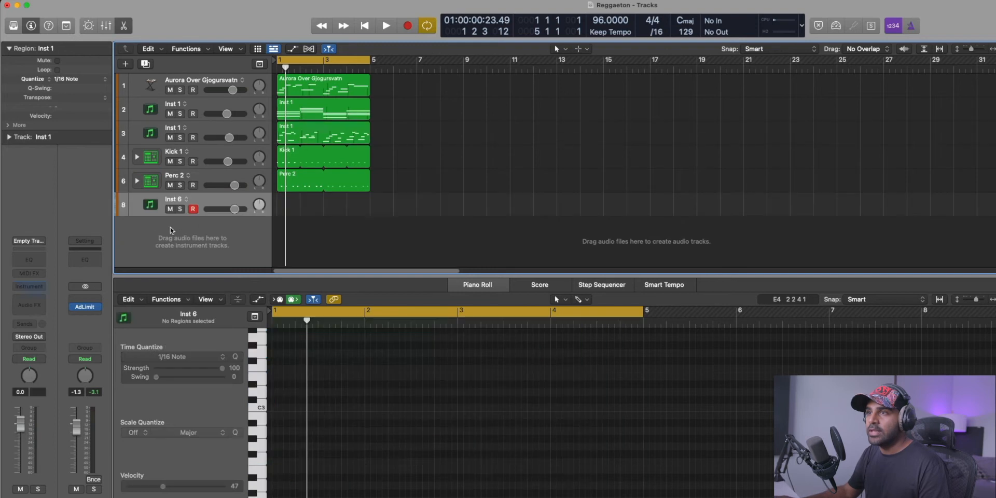
pyautogui.click(28, 289)
pyautogui.write('loop')
pyautogui.press('Return')
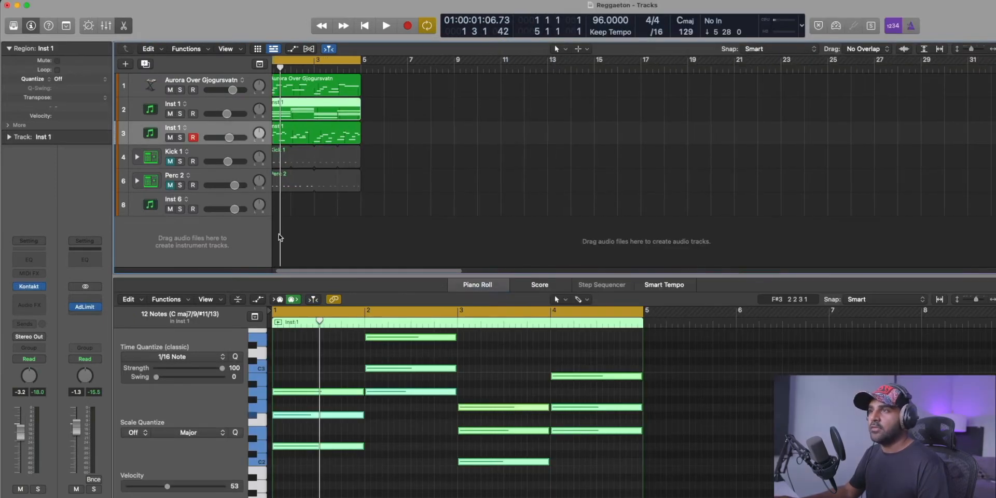
# Mute Kick 1 and Perc 2, and insert ScalerControl 2 as a MIDI effect on the Inst 1 chord track.
pyautogui.hscroll(-2, 280, 237)
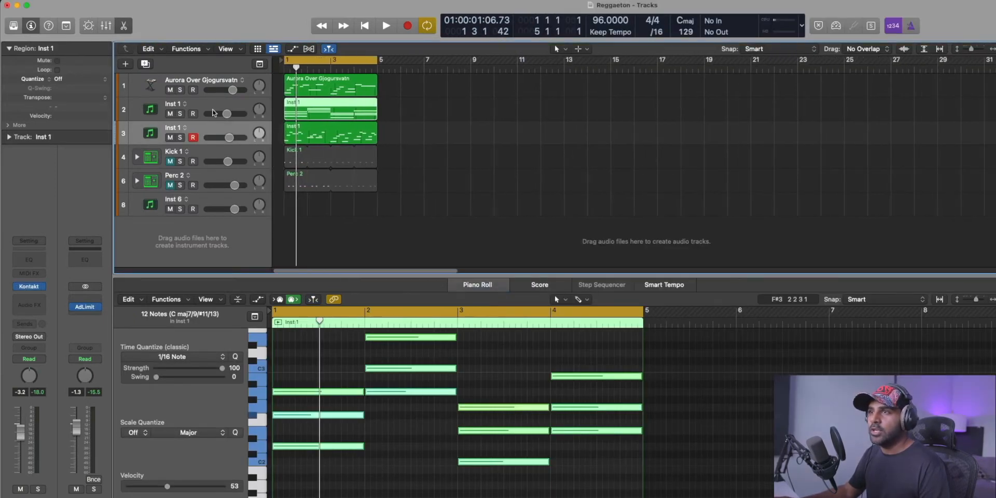
pyautogui.click(239, 121)
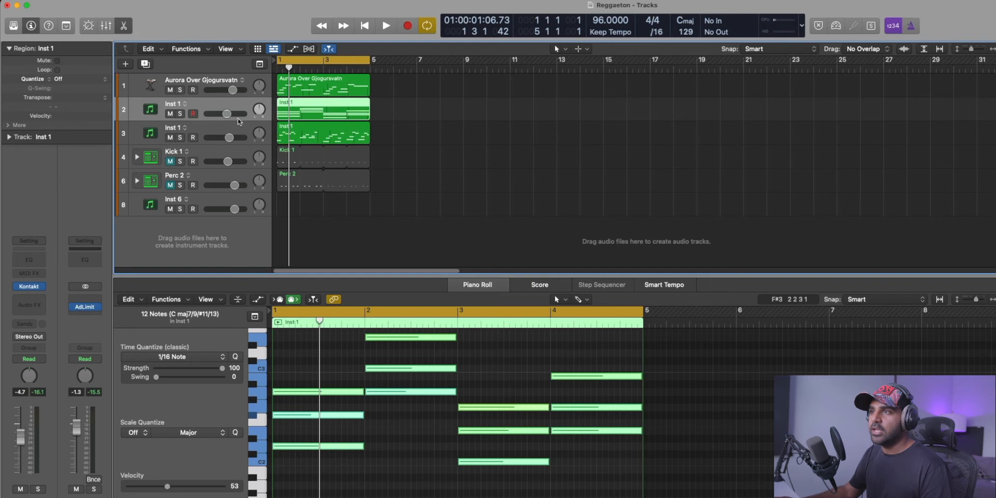
pyautogui.click(201, 132)
pyautogui.click(206, 101)
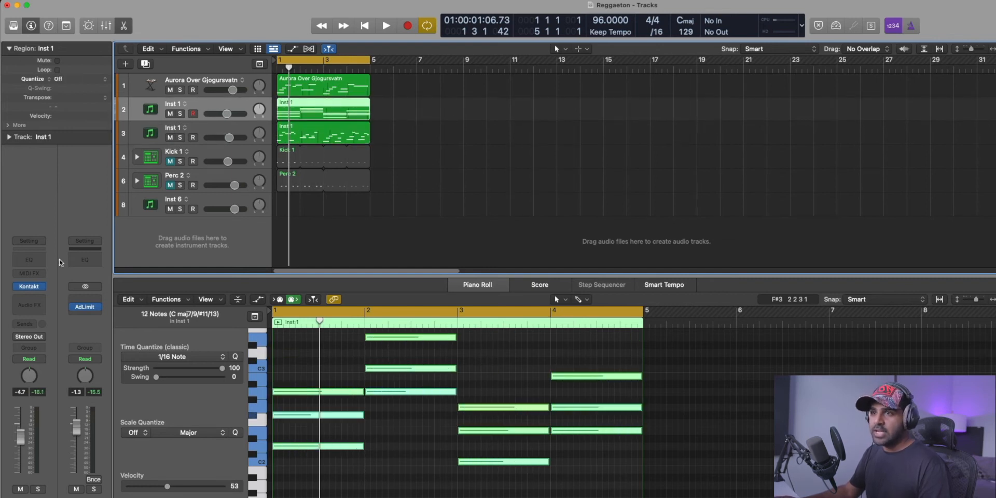
pyautogui.click(31, 274)
pyautogui.write('scale')
pyautogui.click(437, 209)
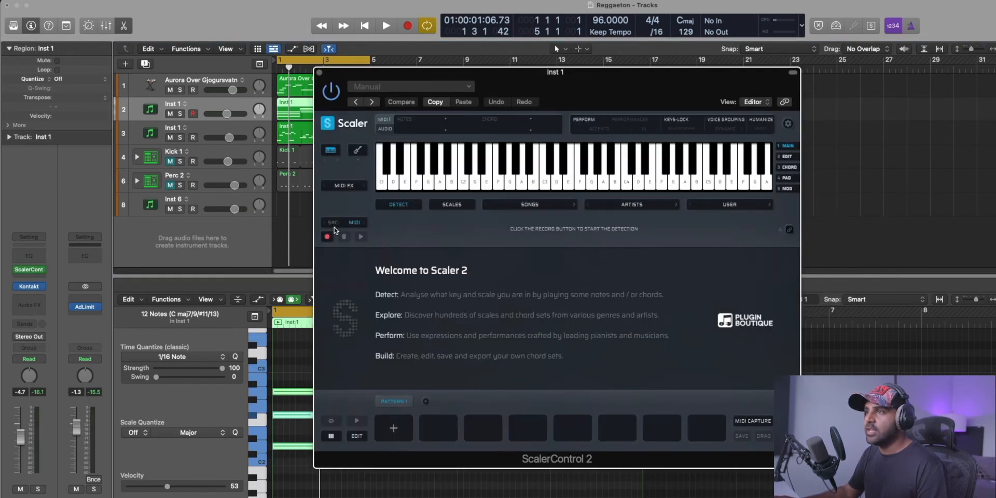
# Start Scaler's MIDI detection, play the chord progression through it to detect its chords and scale, and close the plug-in window.
pyautogui.click(327, 236)
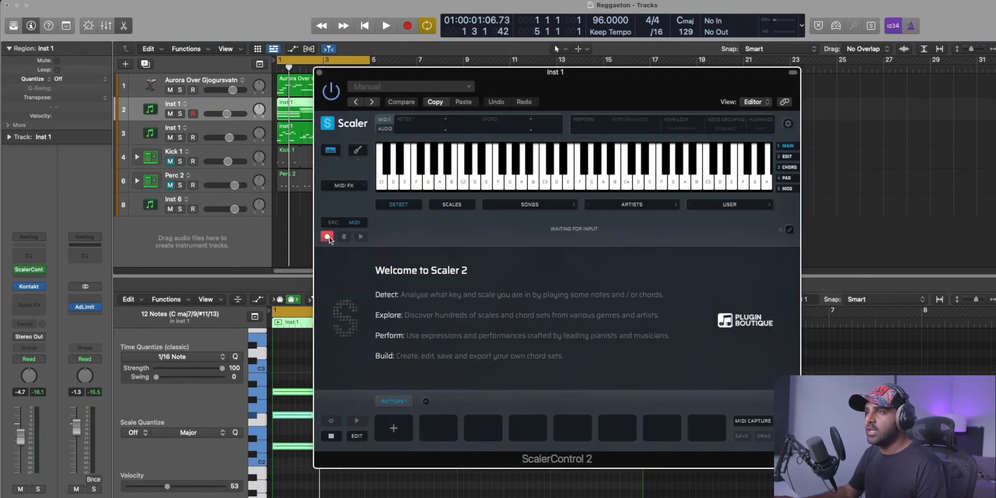
pyautogui.press('space')
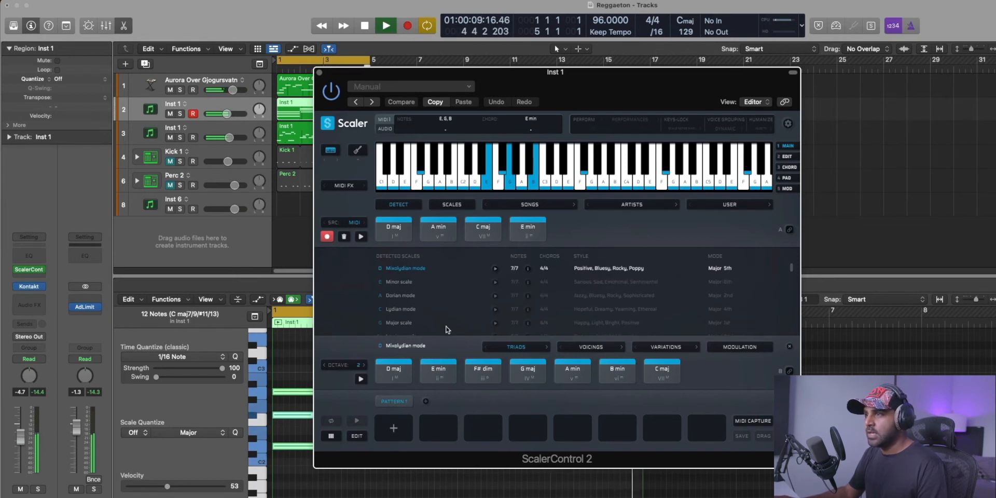
pyautogui.press('space')
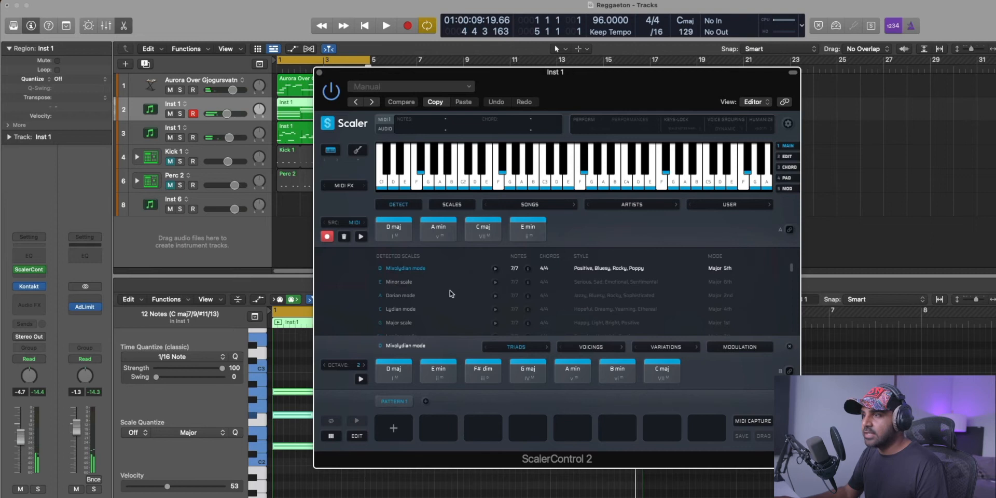
pyautogui.click(319, 72)
# Check the Loopcloud plug-in on the Inst 6 track, close the remaining plug-in windows and switch to the Loopcloud app.
pyautogui.click(197, 201)
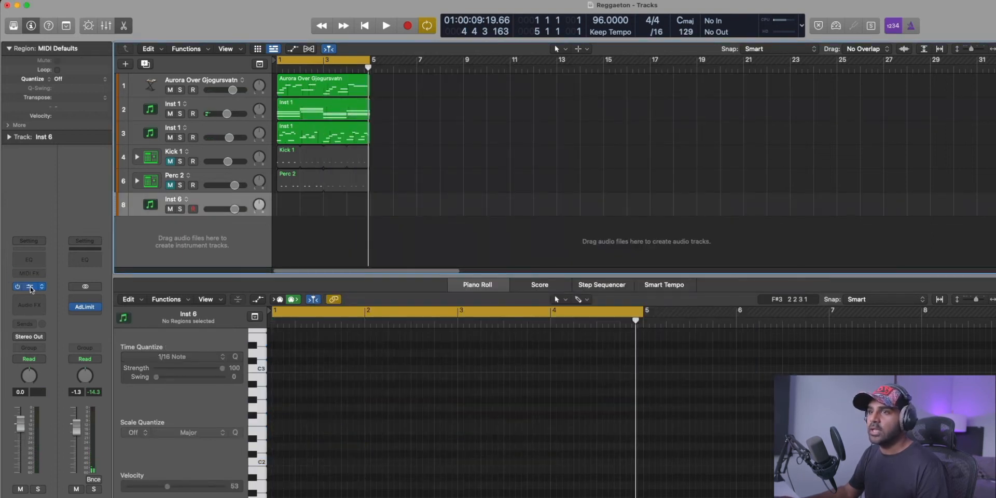
pyautogui.click(29, 287)
pyautogui.click(390, 124)
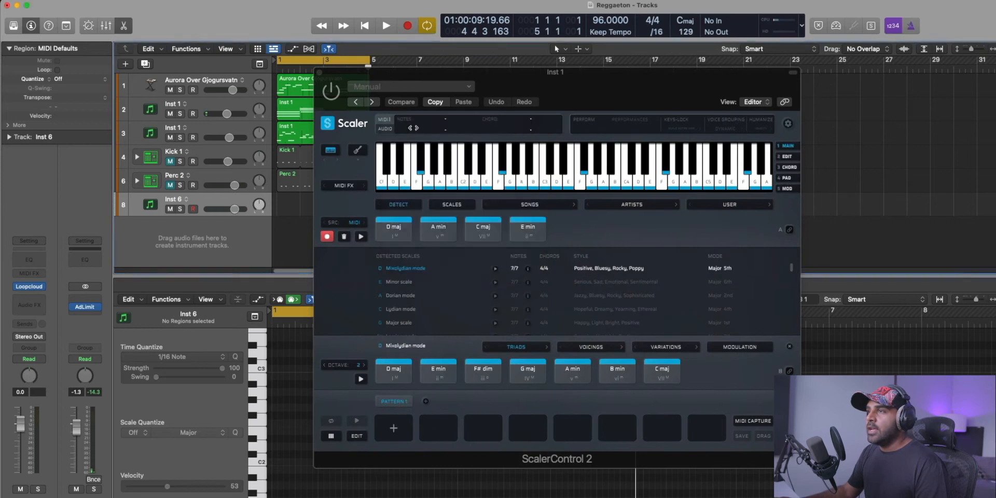
pyautogui.click(319, 72)
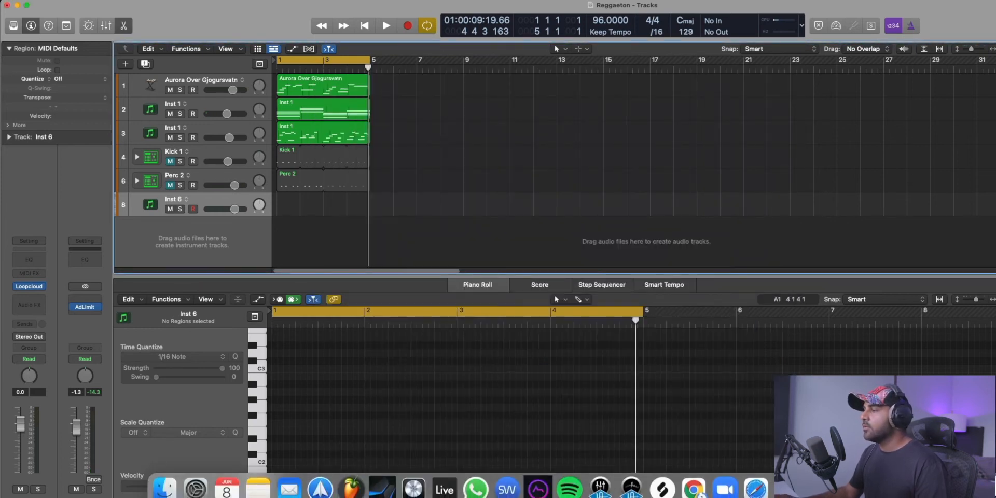
pyautogui.click(662, 485)
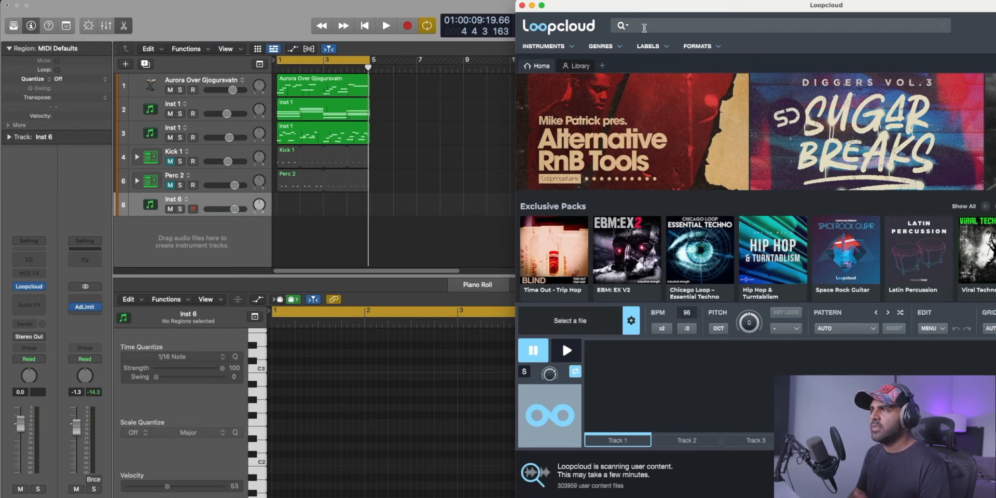
# Search Loopcloud for vocal samples, exclude library results so only store samples remain, and filter them to E minor.
pyautogui.write('vocal')
pyautogui.press('Return')
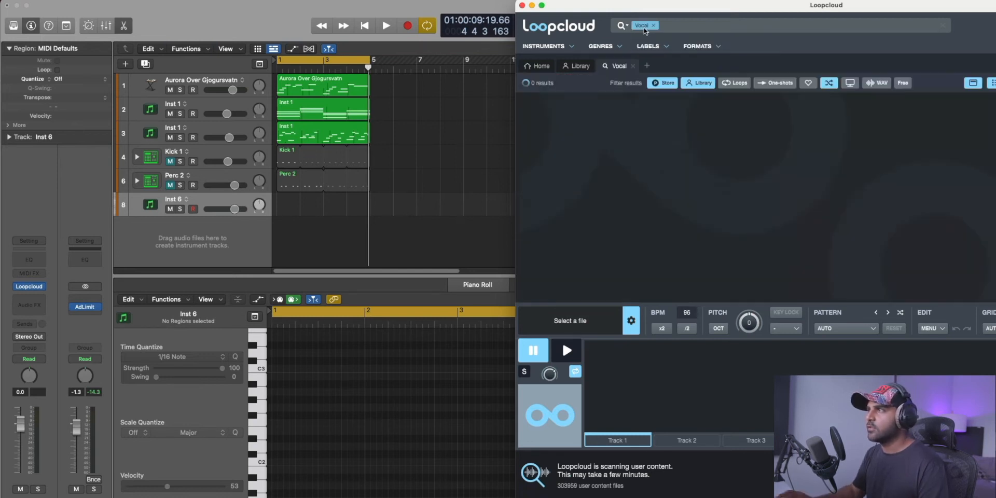
pyautogui.click(704, 85)
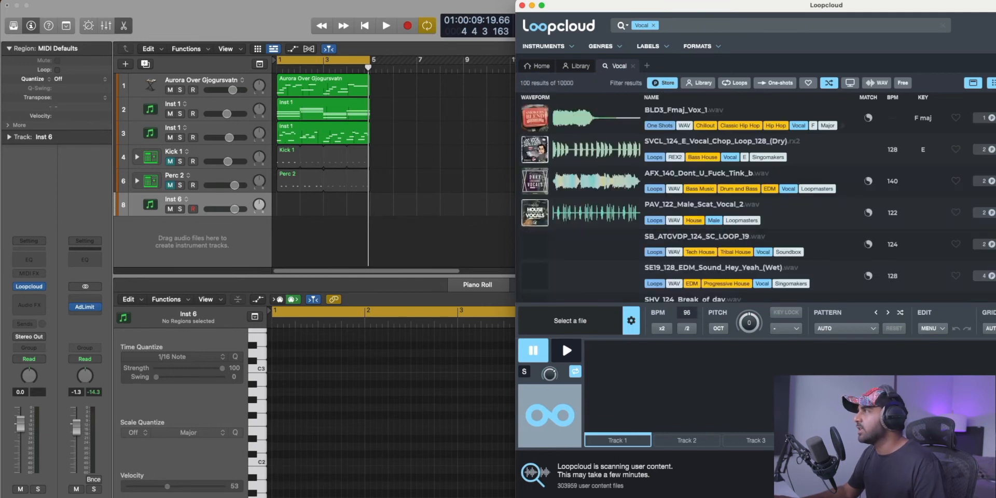
pyautogui.click(744, 157)
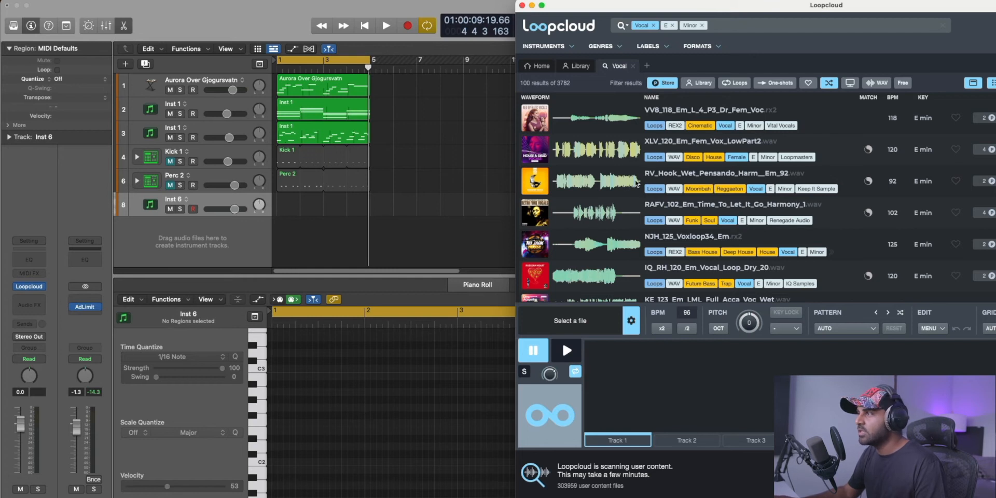
# Audition E minor vocal samples including RAFV_86 Take A Trip and DV1_31_Together, and lower the Inst 6 track volume to -8.4 dB.
pyautogui.scroll(-10, 592, 231)
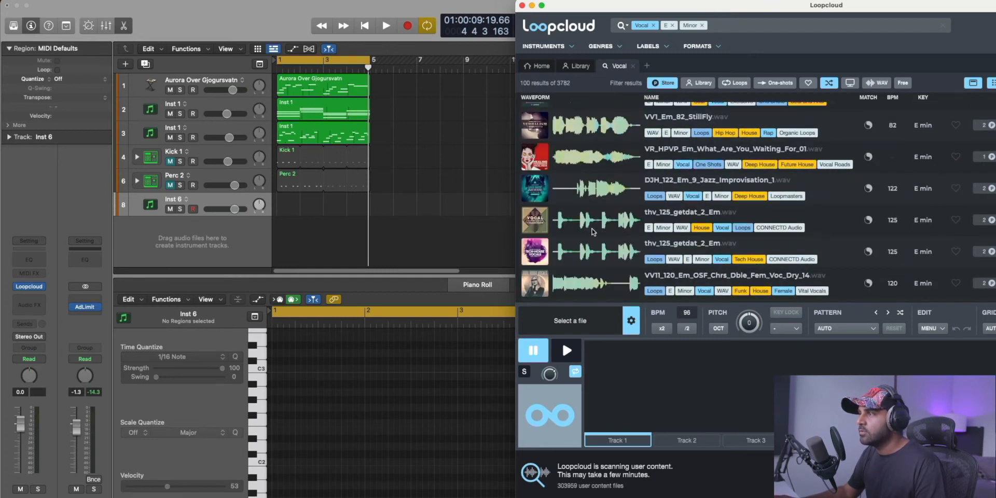
pyautogui.scroll(-8, 594, 232)
pyautogui.click(590, 235)
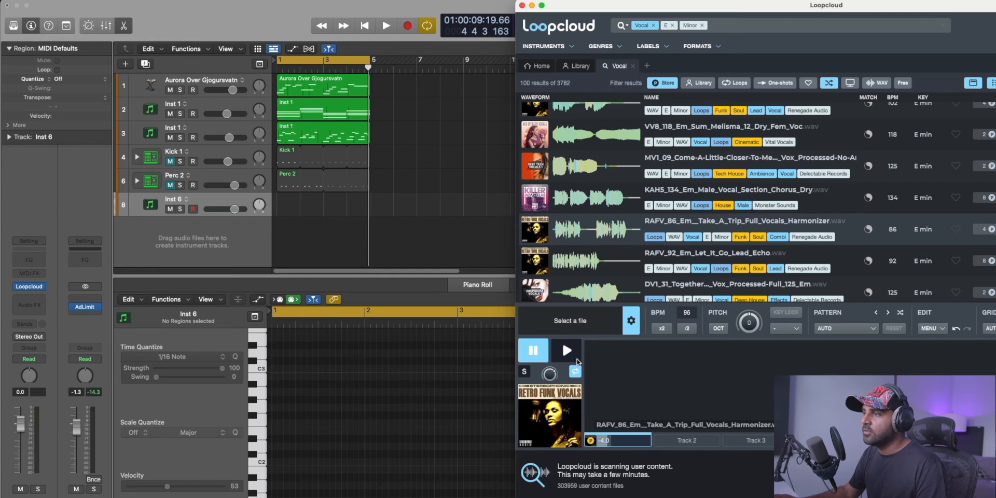
pyautogui.click(561, 353)
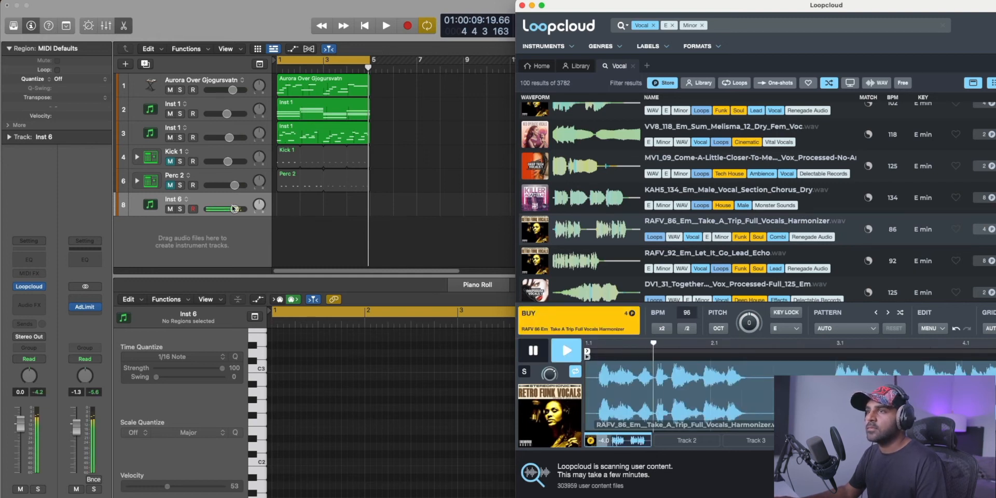
pyautogui.moveTo(233, 209); pyautogui.dragTo(223, 209)
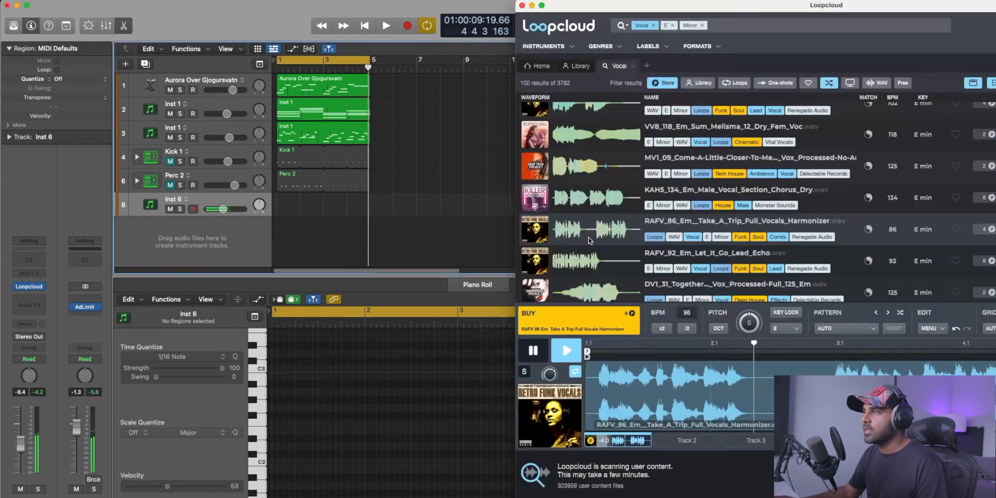
pyautogui.click(570, 262)
pyautogui.click(555, 292)
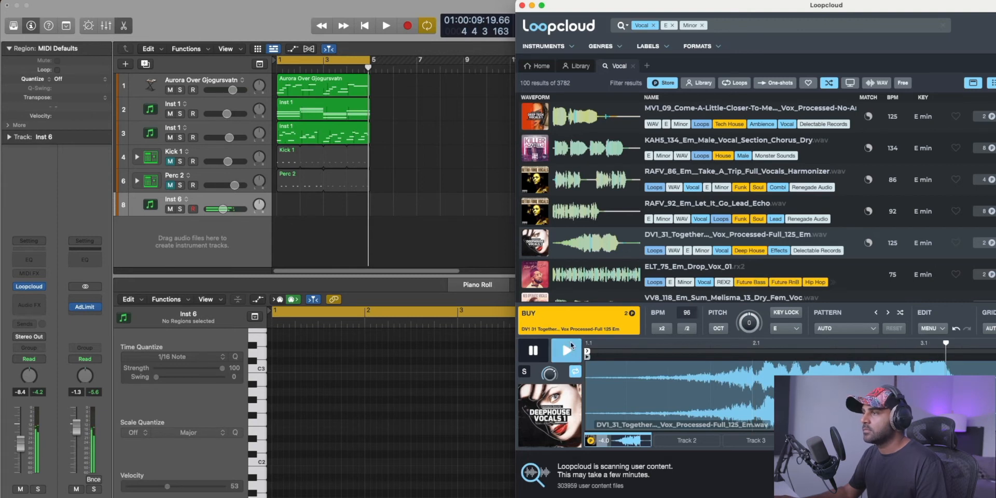
# Buy the DV1_31_Together vocal sample and place it at bar 1 on a new audio track below Inst 6.
pyautogui.click(617, 324)
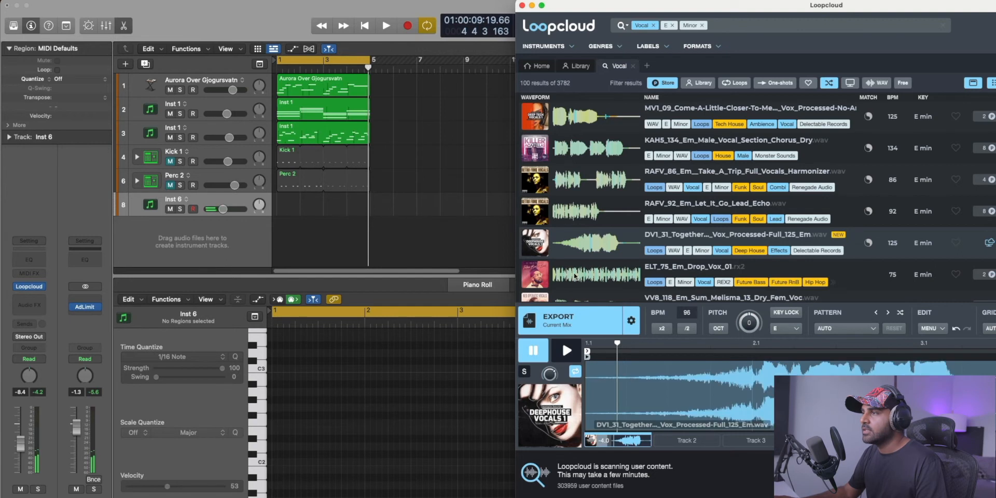
pyautogui.moveTo(589, 244)
pyautogui.mouseDown()
pyautogui.moveTo(385, 265)
pyautogui.moveTo(598, 252)
pyautogui.mouseUp()
pyautogui.moveTo(573, 323); pyautogui.dragTo(280, 237)
# Mute Inst 6, play the vocal against the chords and move its region to start at 3 3, halfway through bar 3.
pyautogui.click(161, 206)
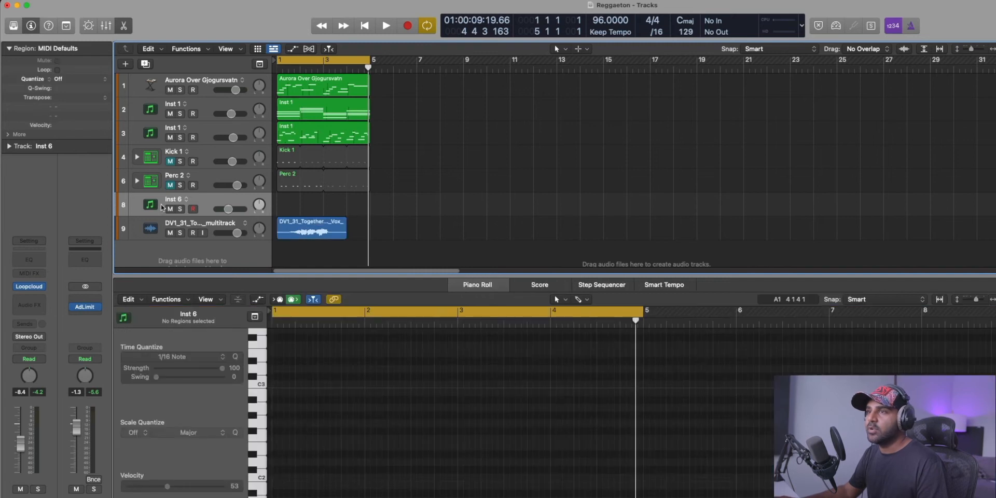
pyautogui.press('space')
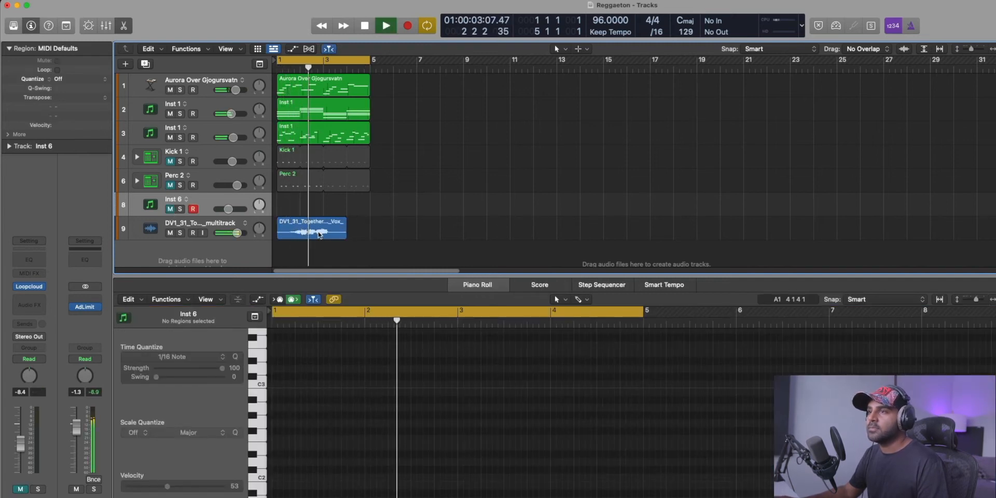
pyautogui.press('space')
pyautogui.moveTo(287, 234); pyautogui.dragTo(371, 234)
pyautogui.keyDown('super'); pyautogui.doubleClick(371, 234); pyautogui.keyUp('super')
pyautogui.press('super+z')
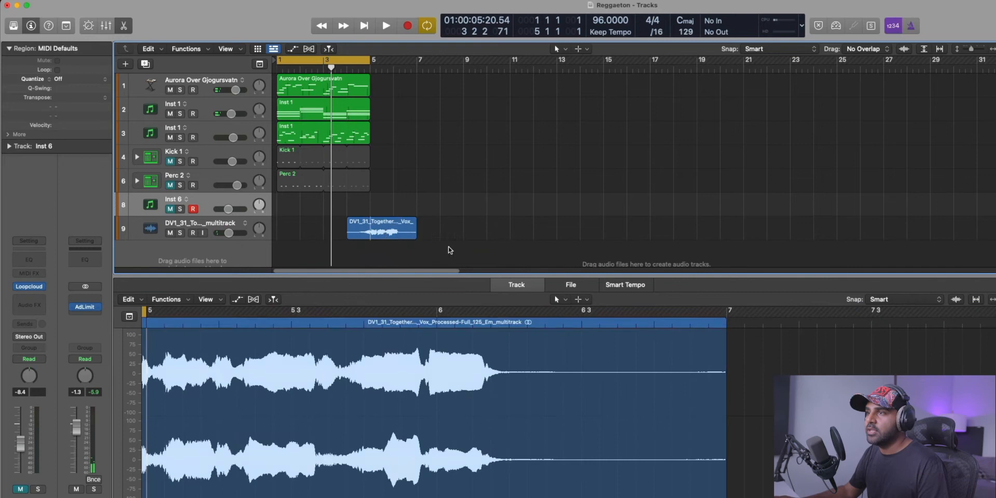
pyautogui.click(449, 248)
pyautogui.click(389, 238)
pyautogui.moveTo(389, 237); pyautogui.dragTo(377, 237)
pyautogui.click(335, 67)
pyautogui.press('space')
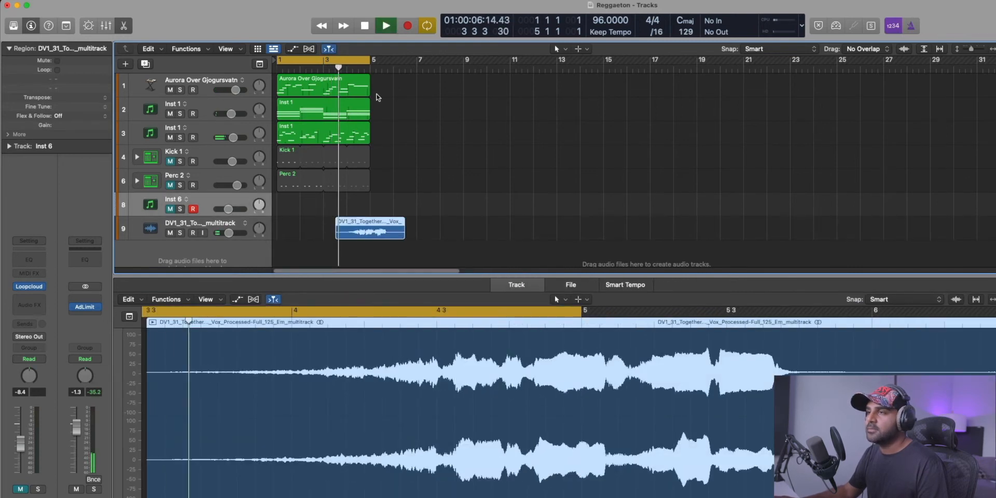
# Split the vocal region at bar 5, delete the part after it and give the remaining part a short fade-out.
pyautogui.keyDown('super'); pyautogui.click(369, 228); pyautogui.keyUp('super')
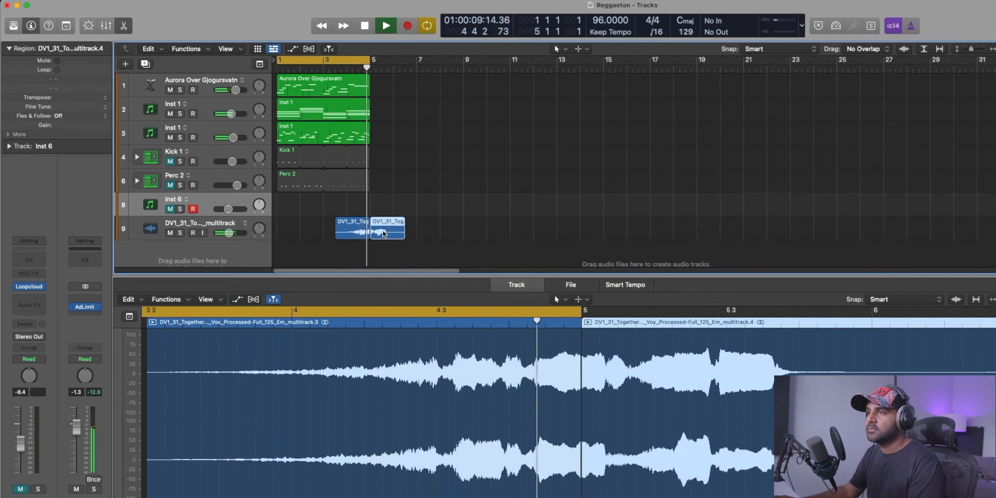
pyautogui.press('space')
pyautogui.press('Delete')
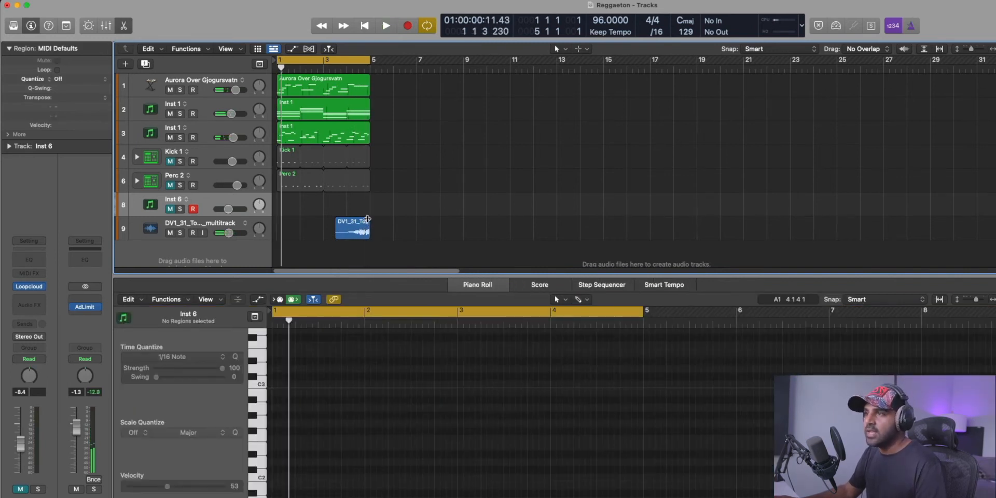
pyautogui.click(364, 218)
# Insert the H-Reverb (s) audio effect on the DV1_31 vocal track.
pyautogui.click(215, 229)
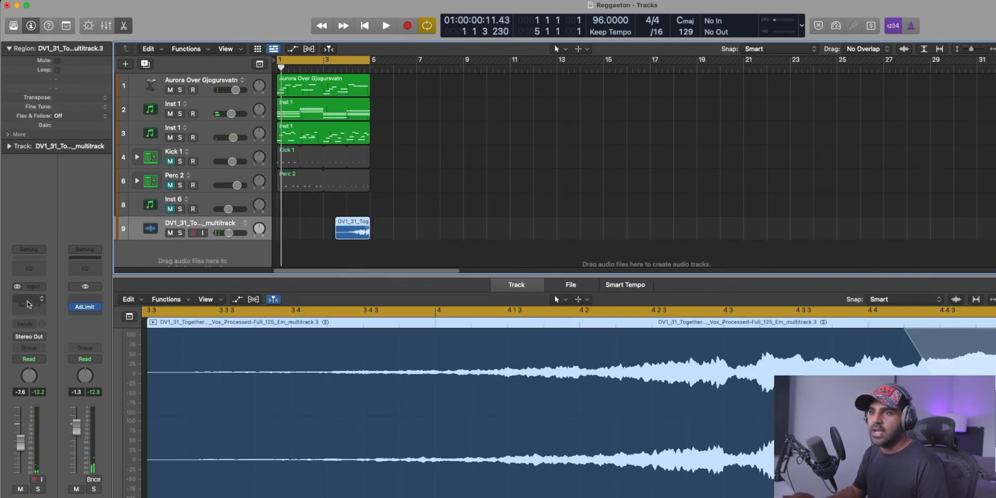
pyautogui.click(28, 304)
pyautogui.write('reverb')
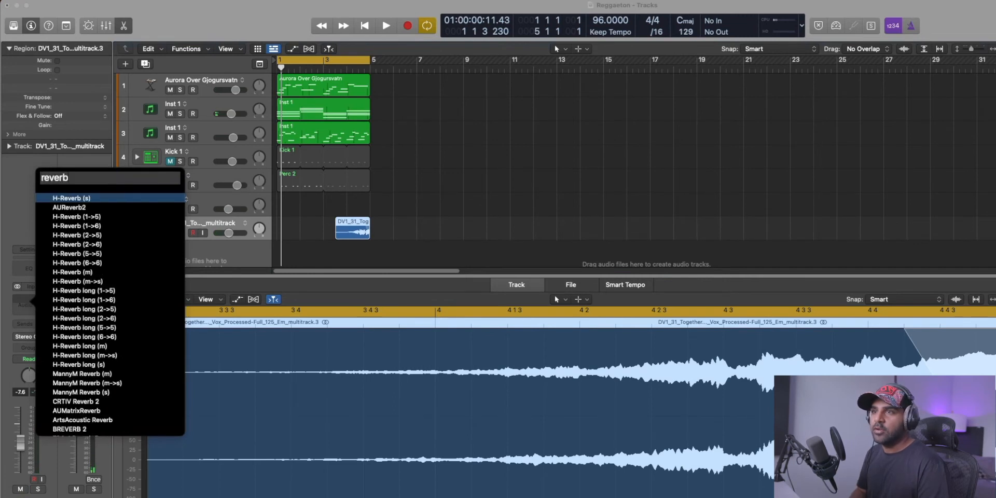
pyautogui.press('Down')
pyautogui.press('Up')
pyautogui.press('Return')
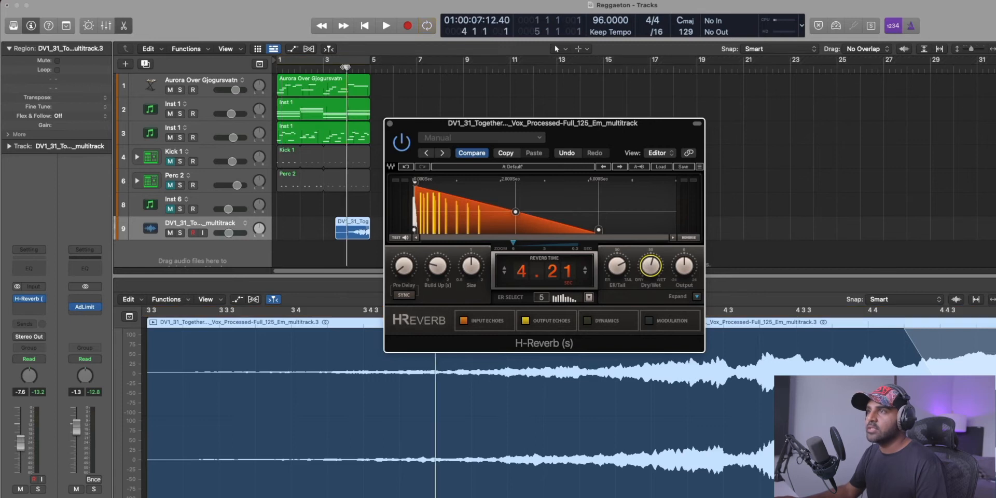
# Play from bar 4 and lower the vocal track volume to -12.6 dB.
pyautogui.click(345, 67)
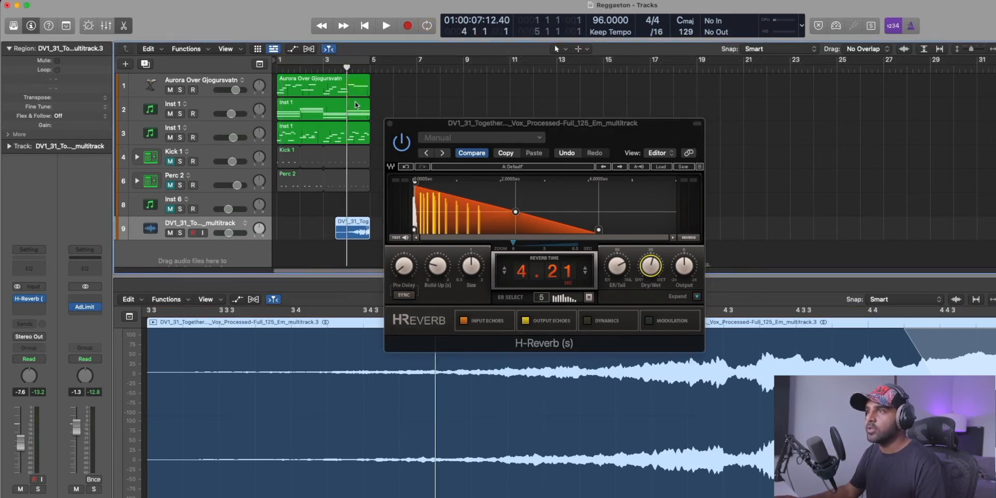
pyautogui.press('space')
pyautogui.moveTo(228, 233); pyautogui.dragTo(222, 237)
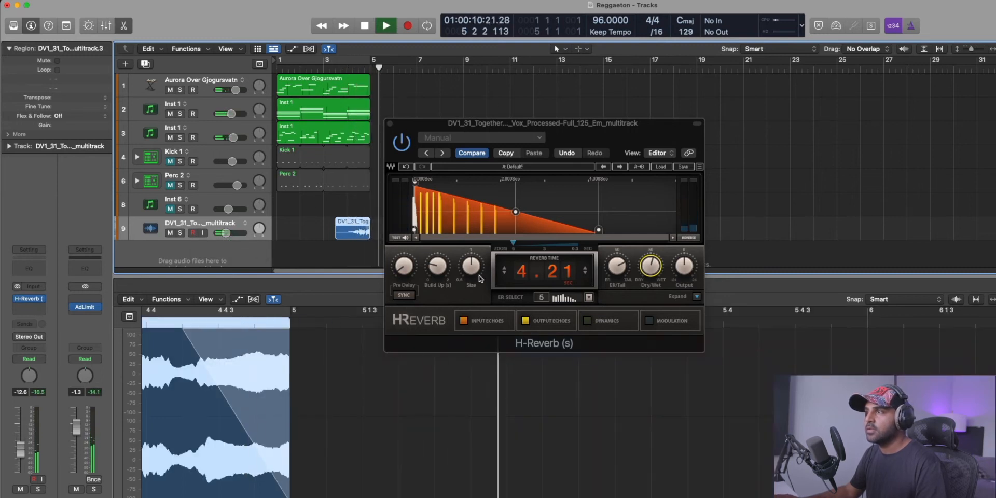
# Raise H-Reverb's dry/wet mix, set the reverb time to 4.95 s, replay from bar 4 and close the plug-in window.
pyautogui.moveTo(650, 271); pyautogui.dragTo(650, 260)
pyautogui.press('space')
pyautogui.moveTo(533, 274); pyautogui.dragTo(533, 263)
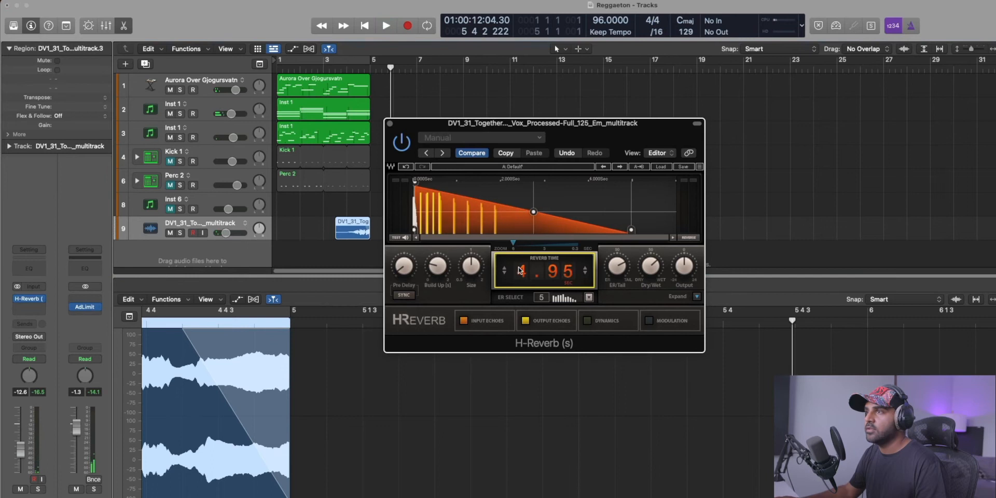
pyautogui.click(348, 69)
pyautogui.press('space')
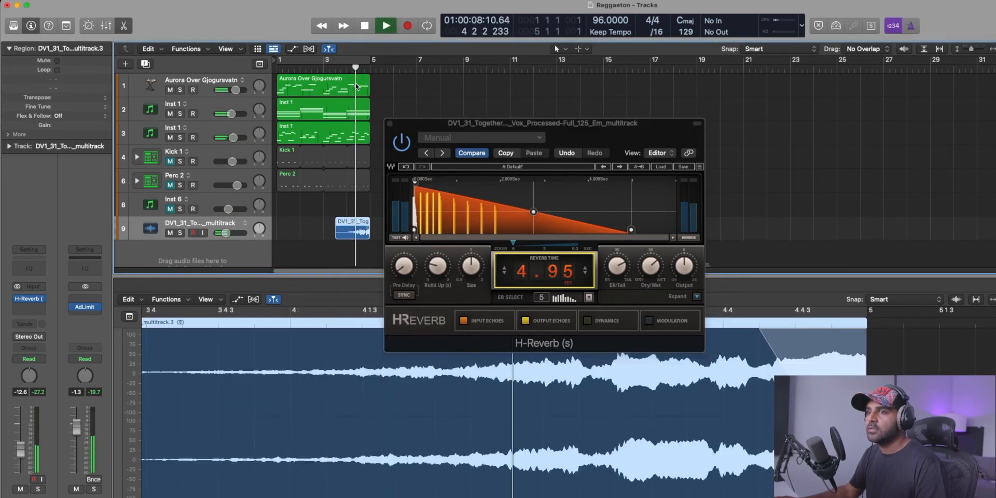
pyautogui.click(390, 124)
pyautogui.press('space')
# Repeat the Aurora and both Inst 1 regions twice up to bar 13, and set the cycle range to bars 5 to 13.
pyautogui.moveTo(318, 144); pyautogui.dragTo(219, 60)
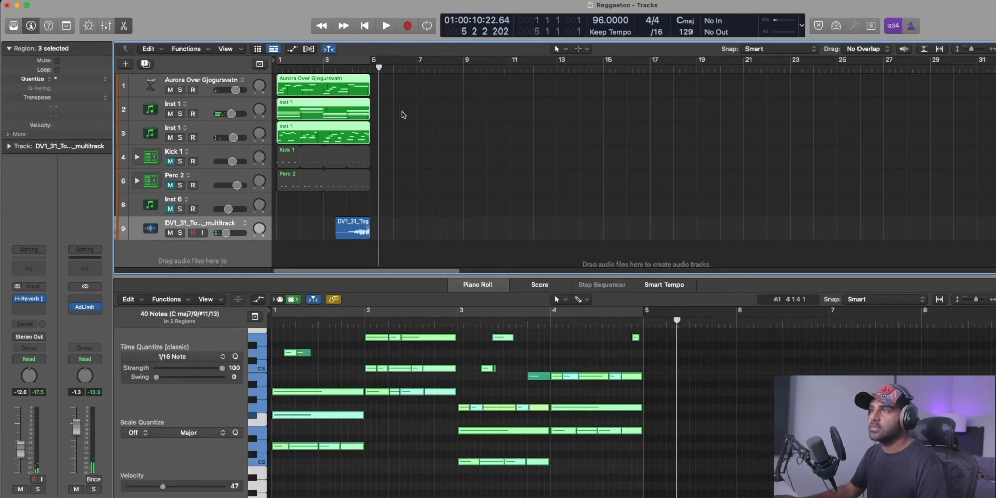
pyautogui.press('super+shift+e')
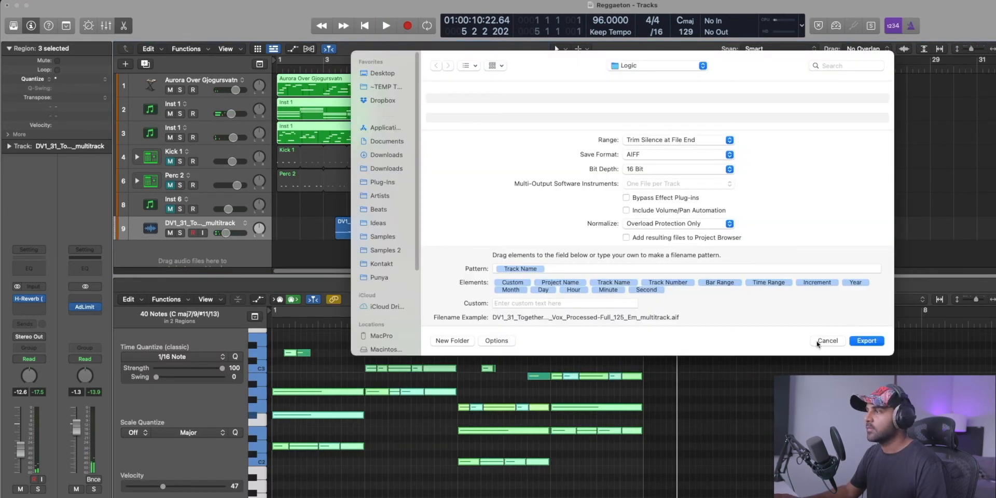
pyautogui.click(814, 340)
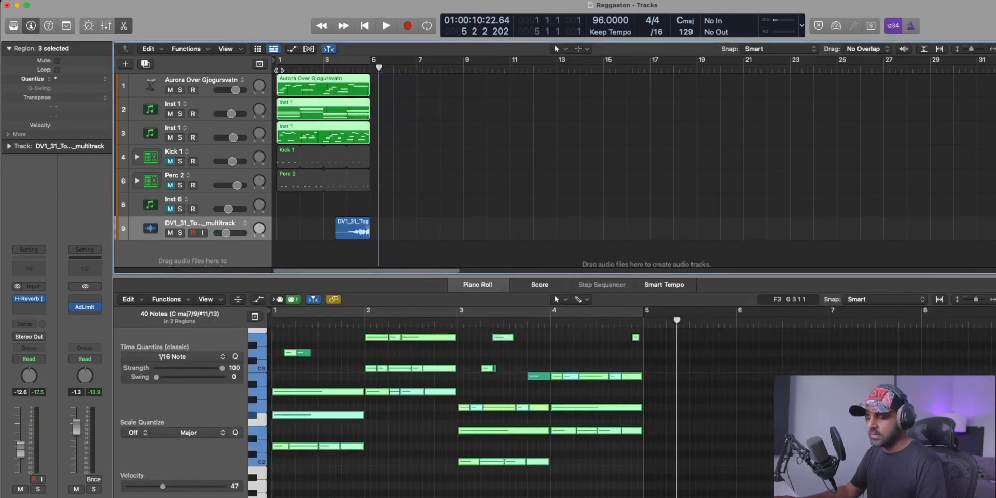
pyautogui.press('super+r')
pyautogui.press('super+r')
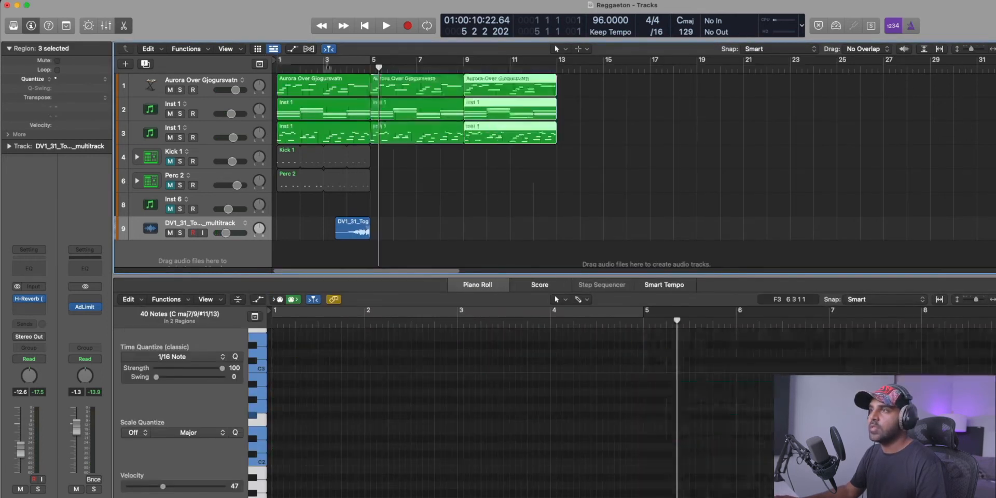
pyautogui.moveTo(375, 62)
pyautogui.mouseDown()
pyautogui.moveTo(580, 64)
pyautogui.moveTo(555, 60)
pyautogui.mouseUp()
# Move the Kick 1 and Perc 2 regions to bar 5, loop them up to bar 13 and unmute both tracks.
pyautogui.moveTo(399, 200)
pyautogui.mouseDown()
pyautogui.moveTo(288, 157)
pyautogui.moveTo(382, 158)
pyautogui.mouseUp()
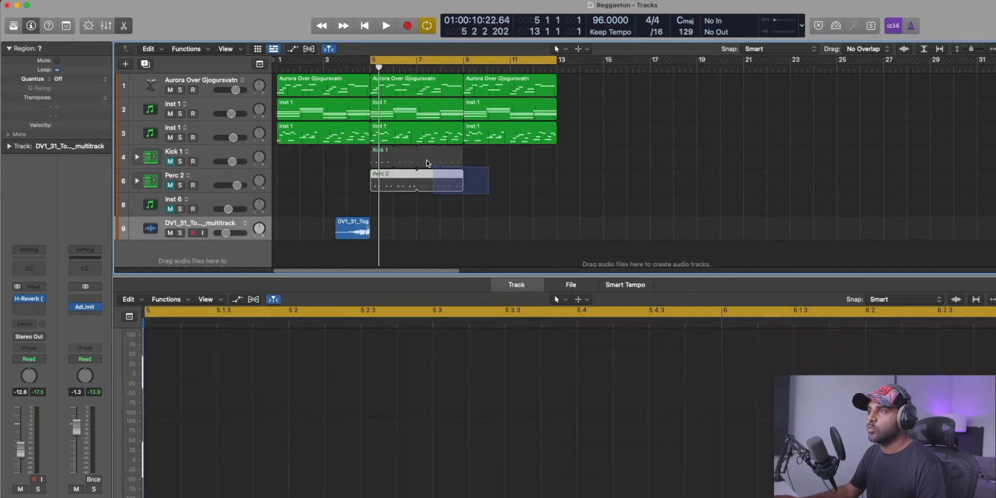
pyautogui.moveTo(467, 160); pyautogui.dragTo(556, 167)
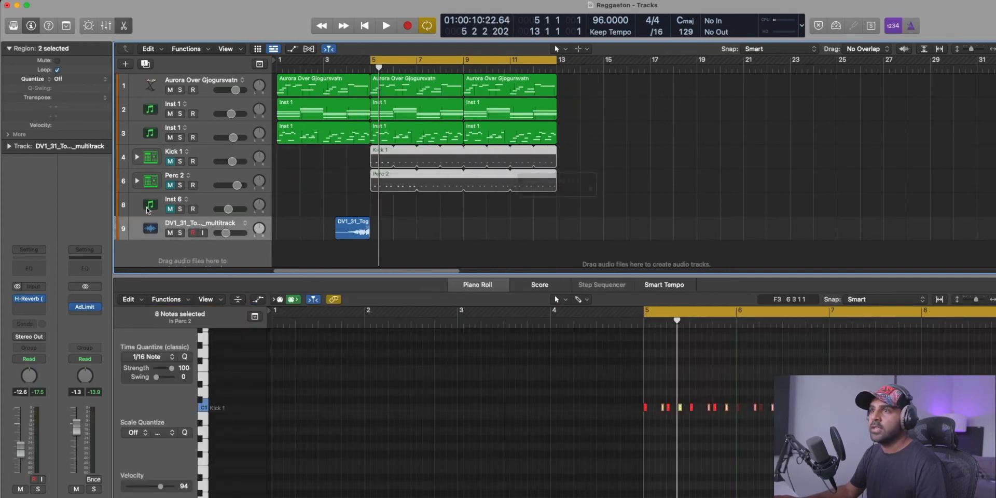
pyautogui.click(170, 162)
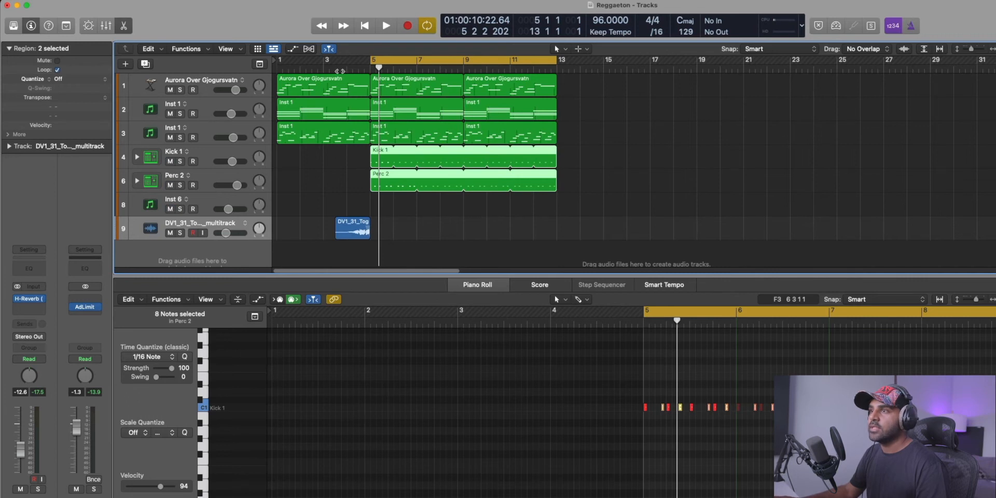
# Play the transition into the drums, lower the vocal track volume to -14.6 dB and rebalance the two Inst 1 track volumes.
pyautogui.press('space')
pyautogui.moveTo(225, 233); pyautogui.dragTo(216, 235)
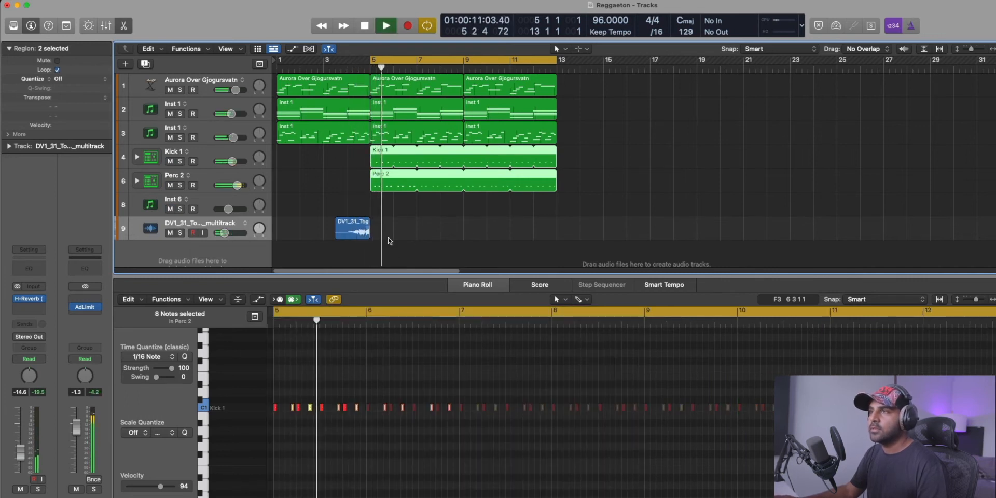
pyautogui.moveTo(233, 138); pyautogui.dragTo(229, 114)
pyautogui.press('space')
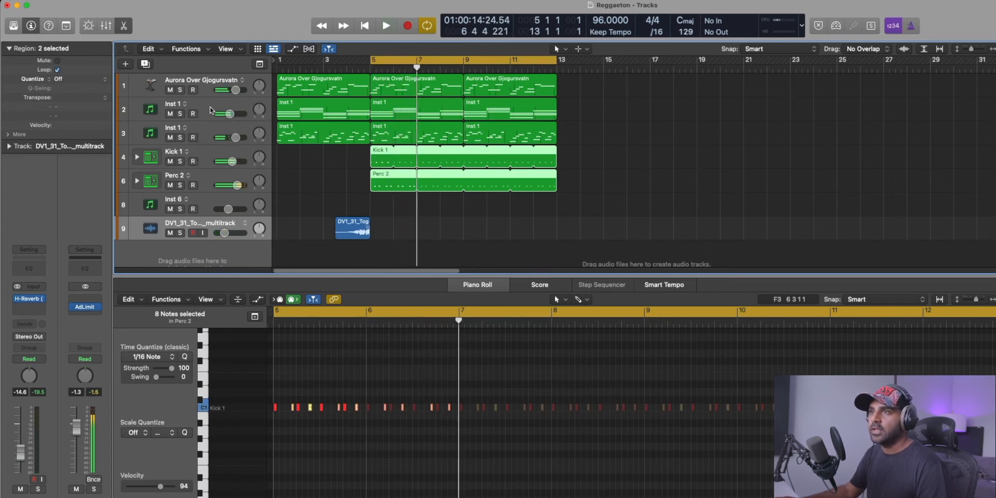
# Add a software instrument track below the vocal track and load Alchemy on it with the Deep Plucks preset.
pyautogui.click(207, 116)
pyautogui.doubleClick(171, 268)
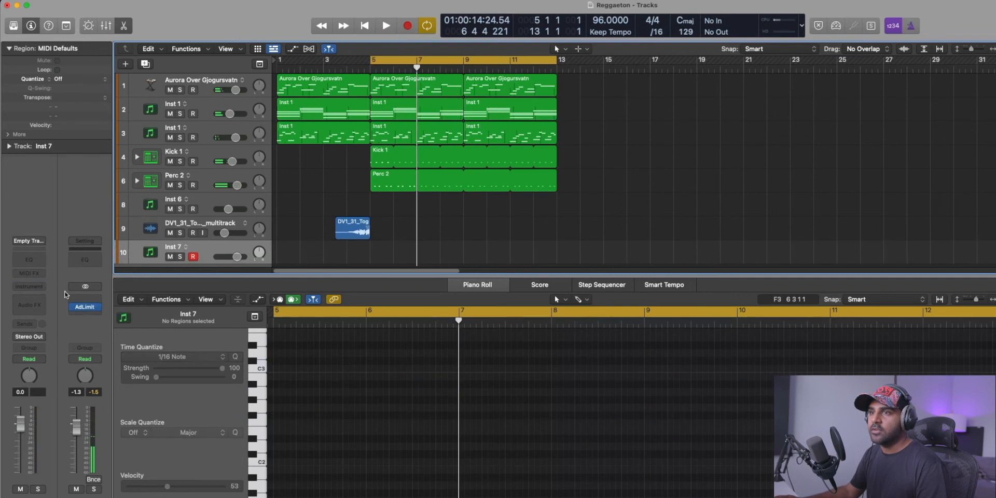
pyautogui.click(27, 289)
pyautogui.write('arc')
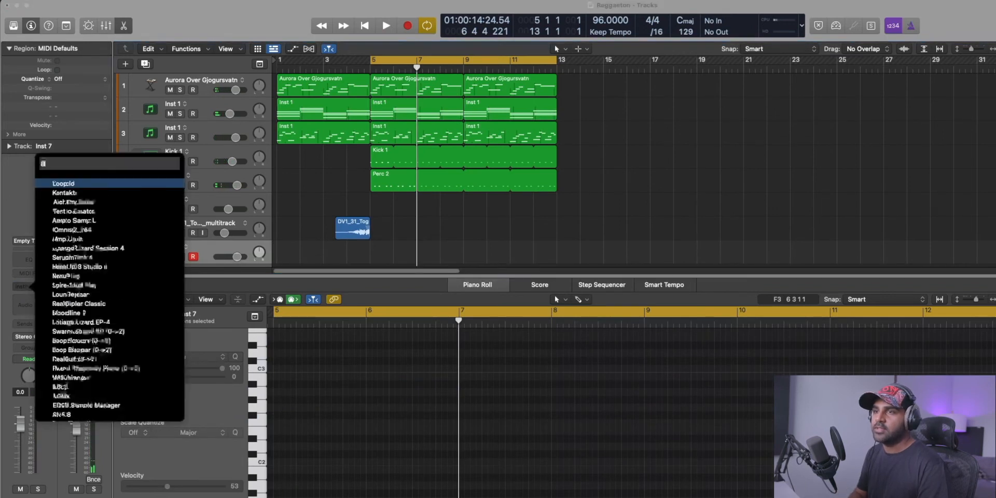
pyautogui.press('Return')
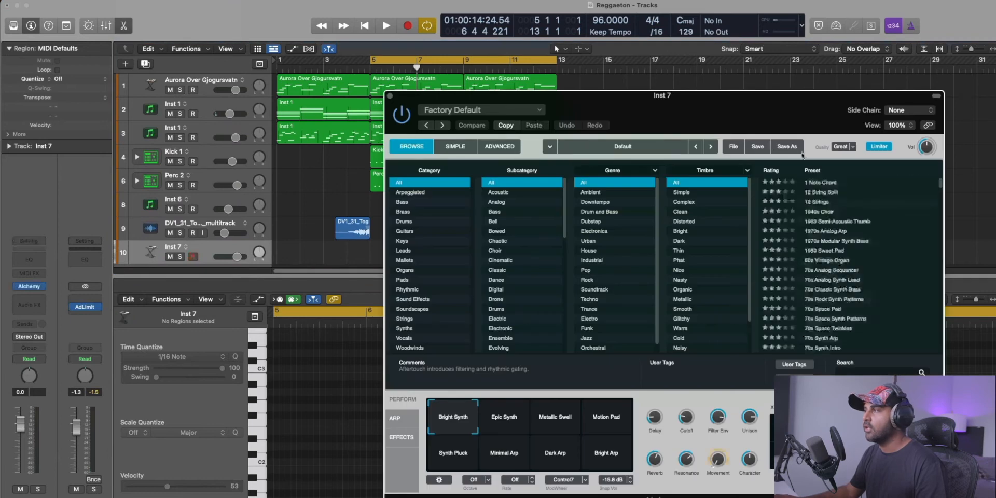
pyautogui.write('pluck')
pyautogui.click(831, 329)
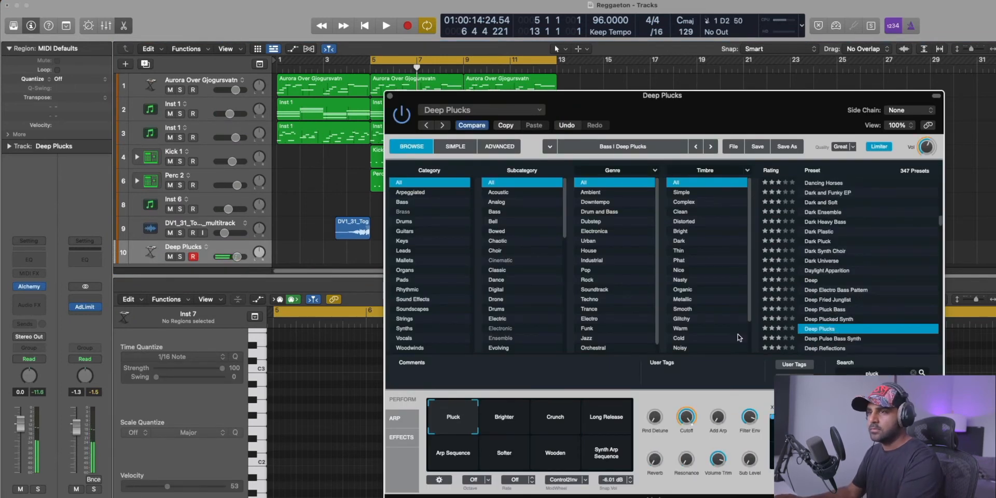
# Raise the Deep Plucks track volume to 3.5 dB and copy the Inst 1 chord region at bar 5 onto it, covering bars 5 to 9.
pyautogui.moveTo(24, 421); pyautogui.dragTo(21, 413)
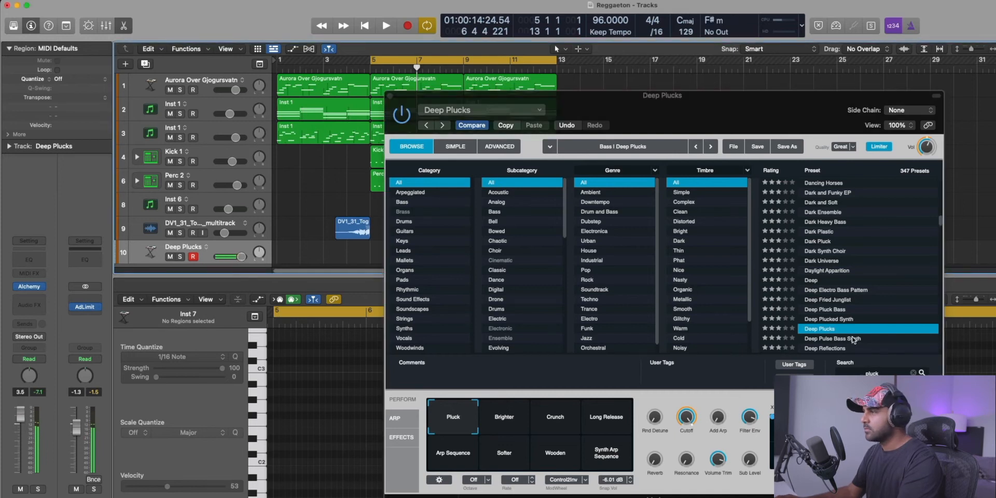
pyautogui.scroll(-2, 835, 338)
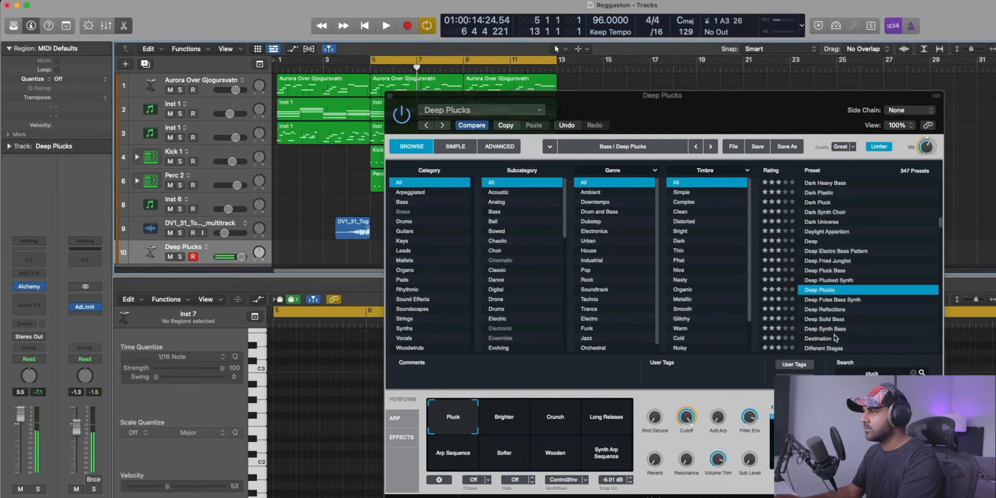
pyautogui.click(390, 97)
pyautogui.moveTo(409, 108); pyautogui.dragTo(419, 254)
pyautogui.click(502, 260)
pyautogui.press('Delete')
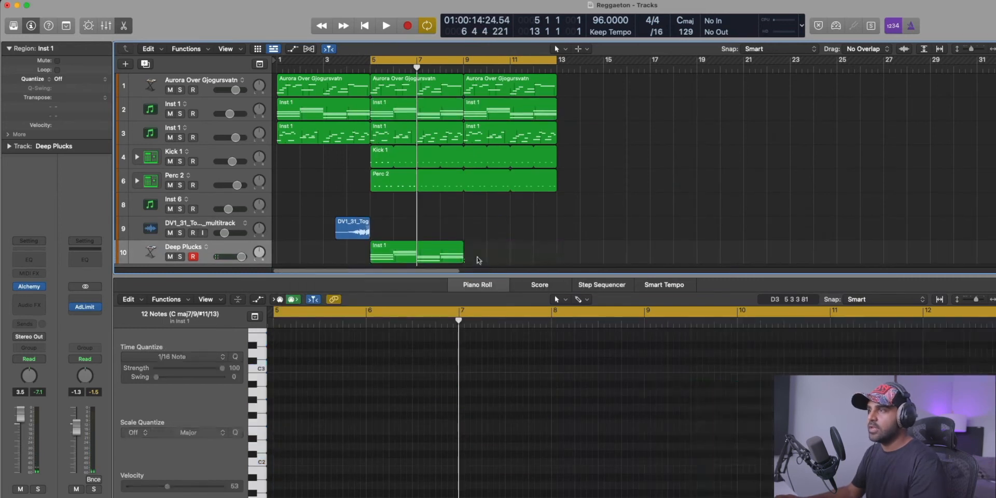
# Shorten the copied chord notes, repeat them as a rhythmic pluck pattern across bars 5 to 9 and transpose them up an octave.
pyautogui.click(428, 261)
pyautogui.click(586, 460)
pyautogui.moveTo(643, 379); pyautogui.dragTo(562, 384)
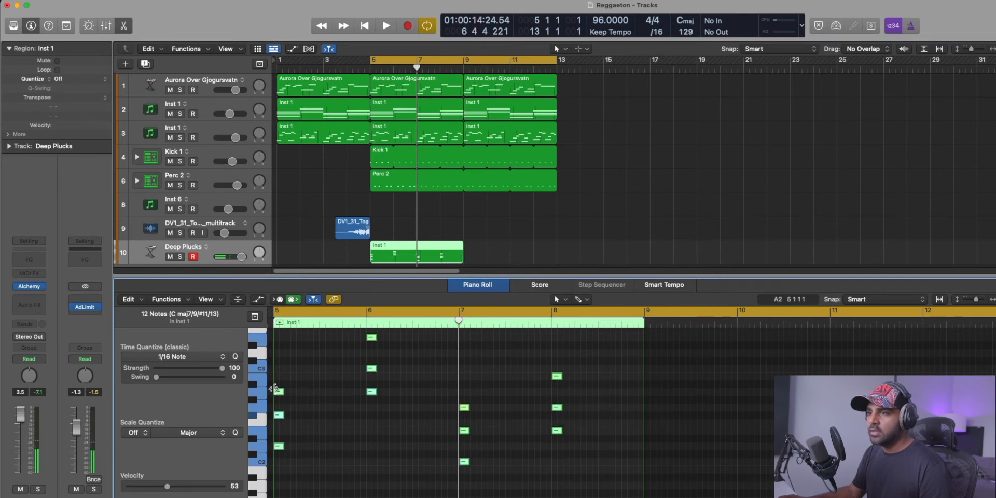
pyautogui.moveTo(279, 392); pyautogui.dragTo(342, 393)
pyautogui.press('super+a')
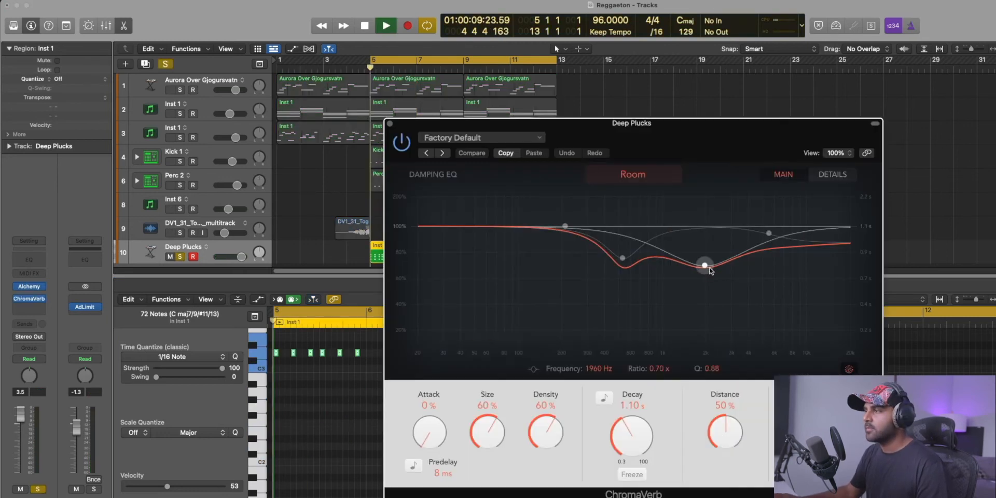
# Give Deep Plucks a 6.10 s ChromaVerb decay and a Channel EQ with a 210 Hz low cut and +10.9 dB high shelf at 1200 Hz.
pyautogui.moveTo(641, 437); pyautogui.dragTo(641, 402)
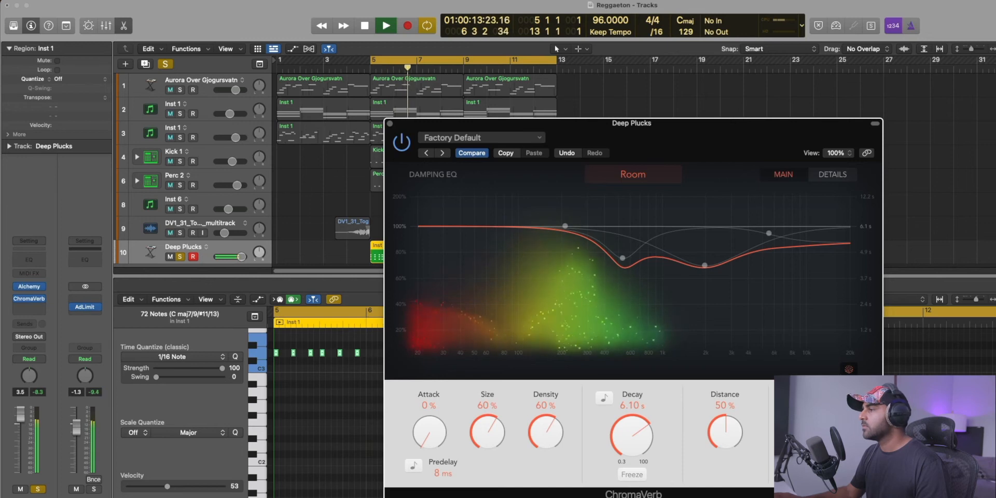
pyautogui.click(389, 123)
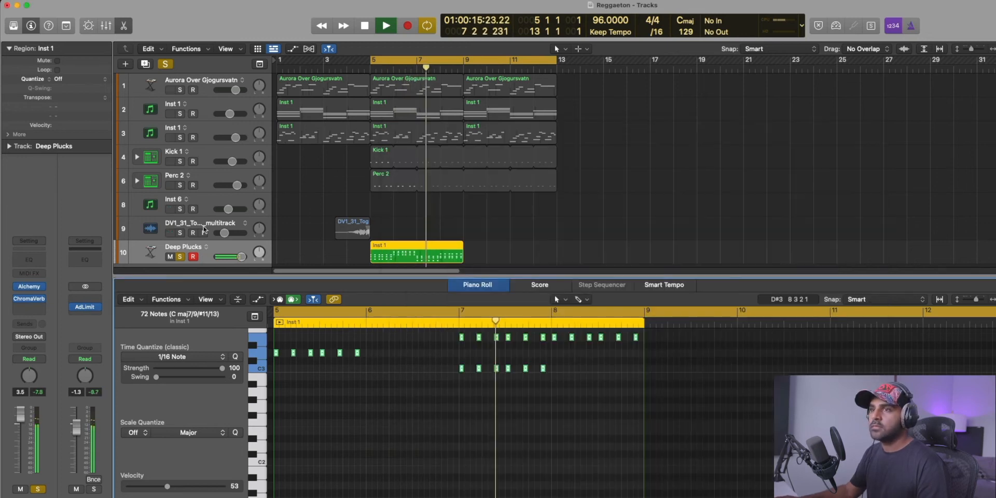
pyautogui.click(29, 259)
pyautogui.moveTo(796, 242); pyautogui.dragTo(658, 222)
pyautogui.moveTo(407, 253); pyautogui.dragTo(549, 248)
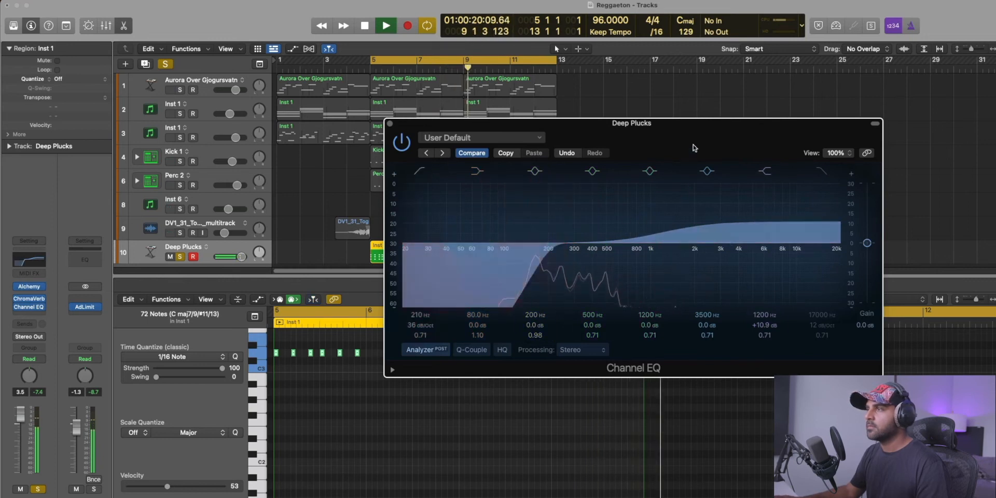
pyautogui.click(389, 123)
# Loop the Deep Plucks region up to bar 13, and move its track above Kick 1 with solo turned off.
pyautogui.press('space')
pyautogui.moveTo(463, 253); pyautogui.dragTo(556, 253)
pyautogui.moveTo(210, 254); pyautogui.dragTo(226, 159)
pyautogui.keyDown('alt'); pyautogui.click(240, 161); pyautogui.keyUp('alt')
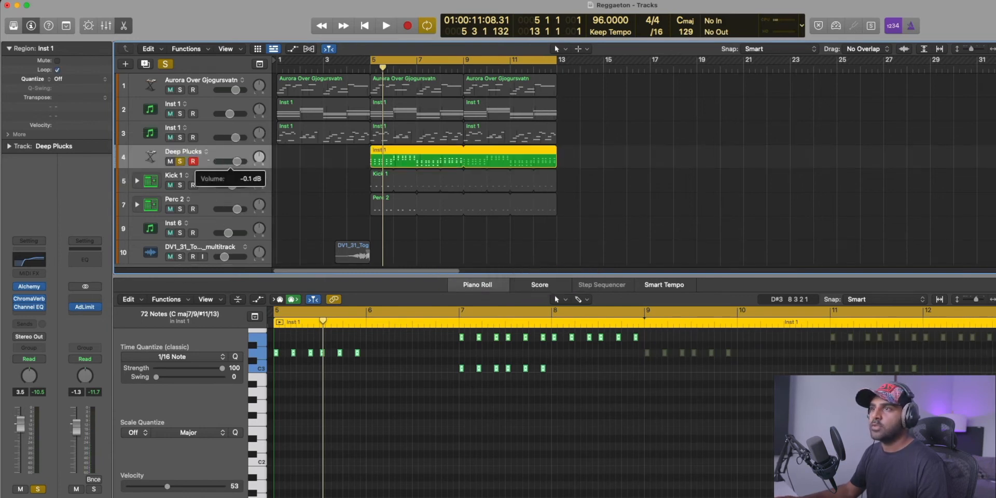
pyautogui.click(180, 162)
# Balance the mix during playback: Deep Plucks at 2.3 dB, Perc 2 at -2.0 dB, the lower Inst 1 track quieter and Aurora at 2.6 dB.
pyautogui.press('space')
pyautogui.moveTo(236, 161); pyautogui.dragTo(240, 162)
pyautogui.moveTo(237, 209); pyautogui.dragTo(234, 209)
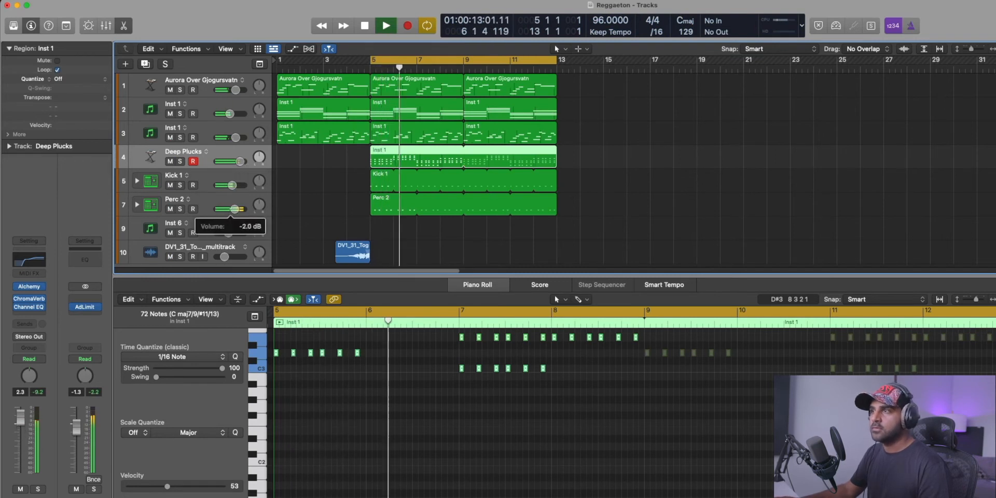
pyautogui.moveTo(236, 139); pyautogui.dragTo(233, 138)
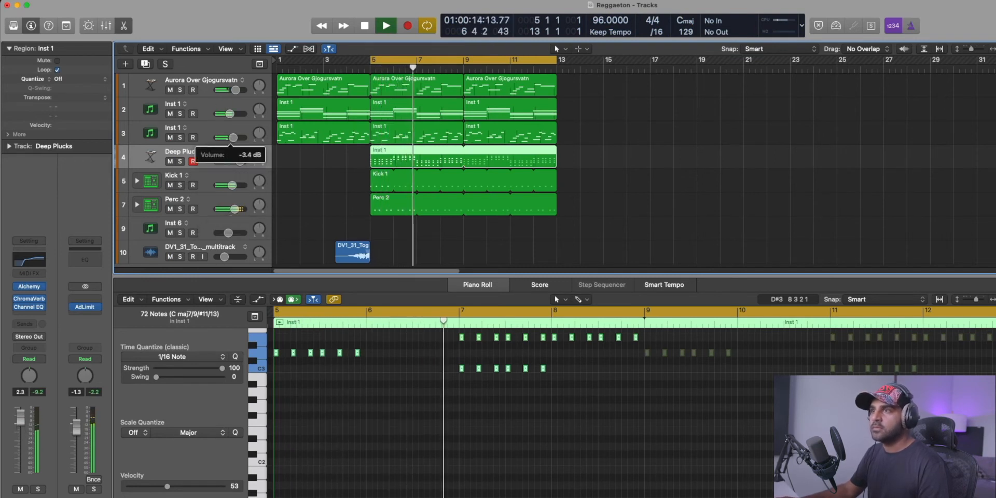
pyautogui.click(223, 128)
pyautogui.moveTo(236, 89); pyautogui.dragTo(240, 89)
# Add a Channel EQ to the Aurora track with a low cut, a -5.7 dB dip at 426 Hz and a +7.4 dB high shelf at 1460 Hz.
pyautogui.click(209, 82)
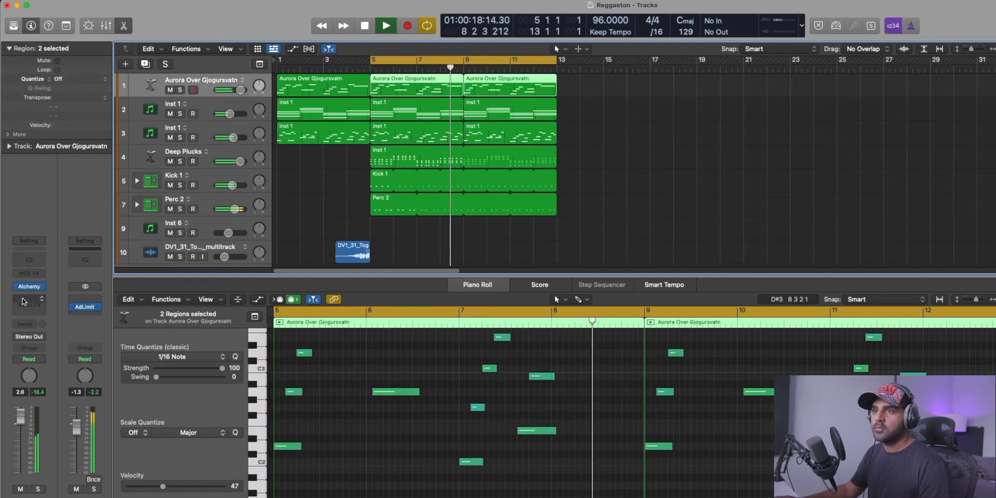
pyautogui.click(32, 260)
pyautogui.moveTo(794, 264); pyautogui.dragTo(674, 250)
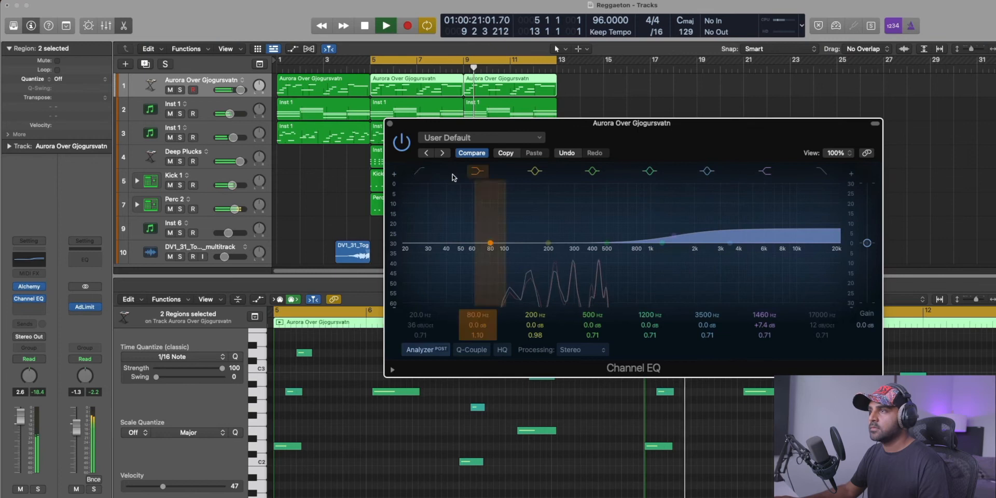
pyautogui.click(420, 171)
pyautogui.moveTo(442, 278); pyautogui.dragTo(547, 284)
pyautogui.moveTo(595, 259); pyautogui.dragTo(596, 269)
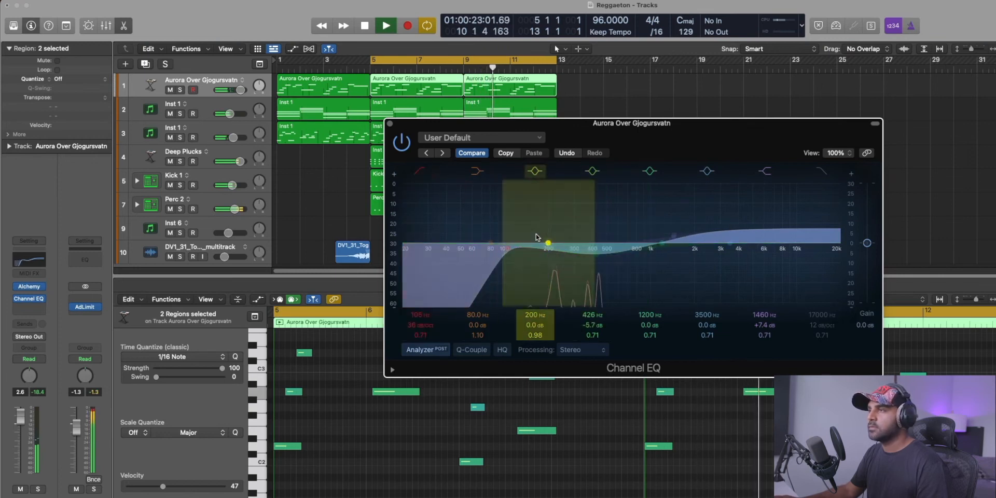
pyautogui.click(389, 124)
pyautogui.press('space')
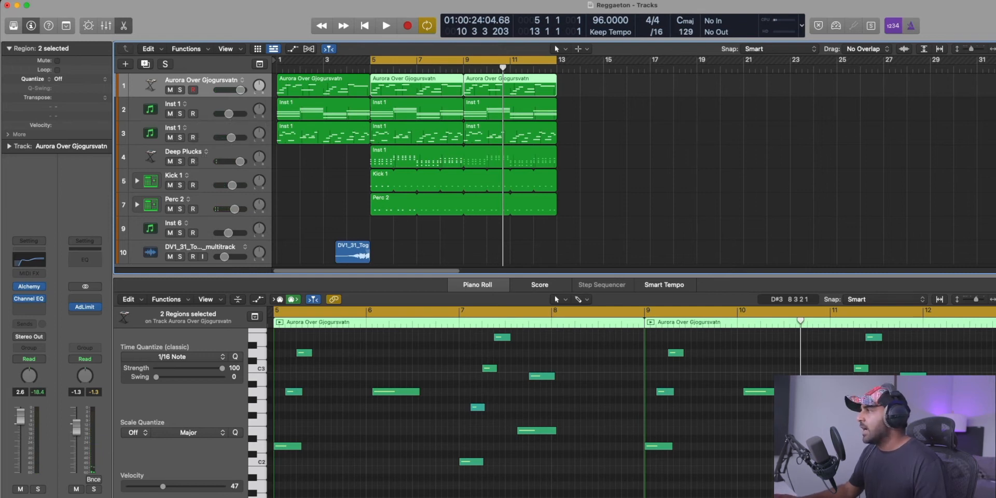
# Add the Hat 1 sample as a Drum Machine Designer track below the vocal and create a pattern region on it at bar 5.
pyautogui.moveTo(279, 198); pyautogui.dragTo(249, 210)
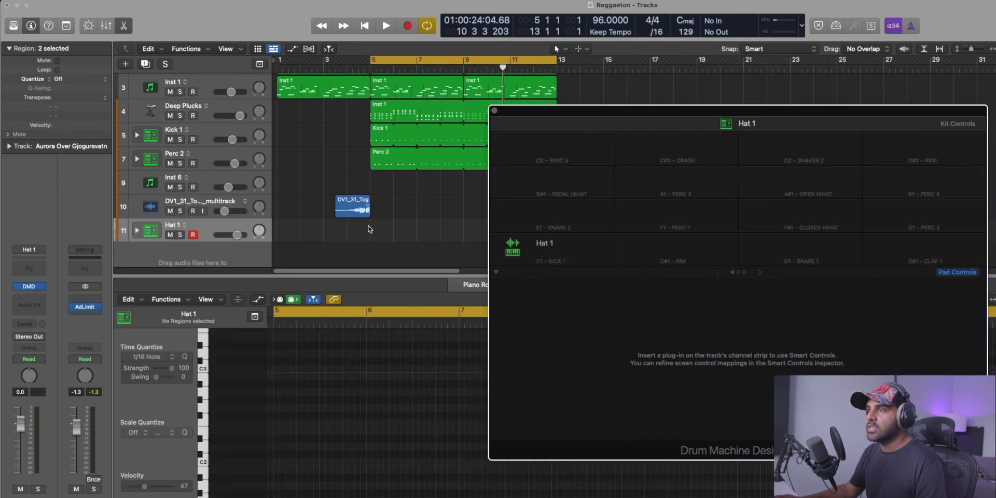
pyautogui.rightClick(378, 232)
pyautogui.click(425, 249)
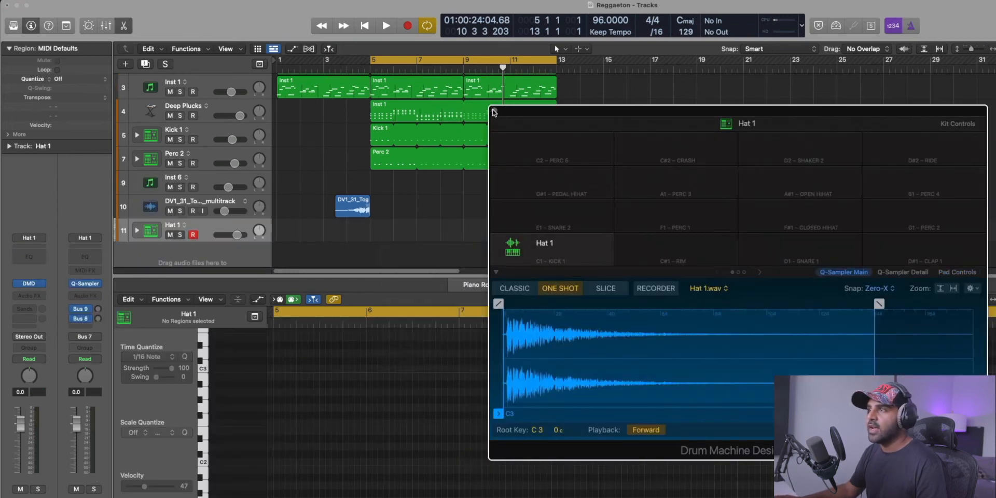
pyautogui.click(493, 112)
# Program the Hat 1 pattern with a hit on every second step of its 16 steps.
pyautogui.click(472, 344)
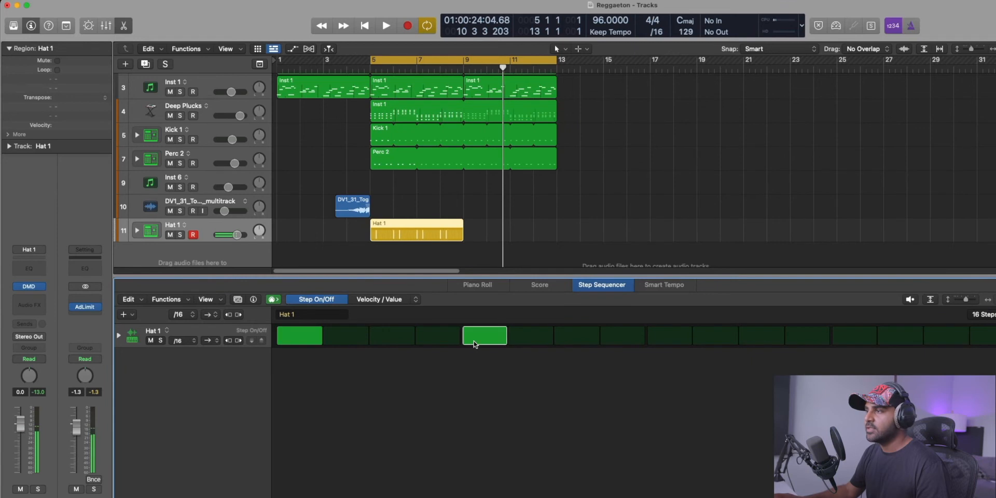
pyautogui.click(669, 337)
pyautogui.click(384, 336)
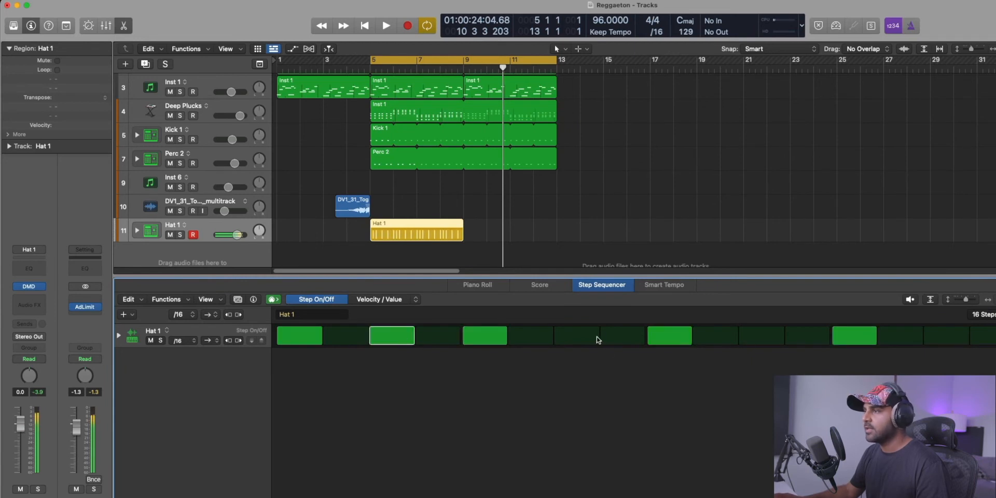
pyautogui.click(956, 332)
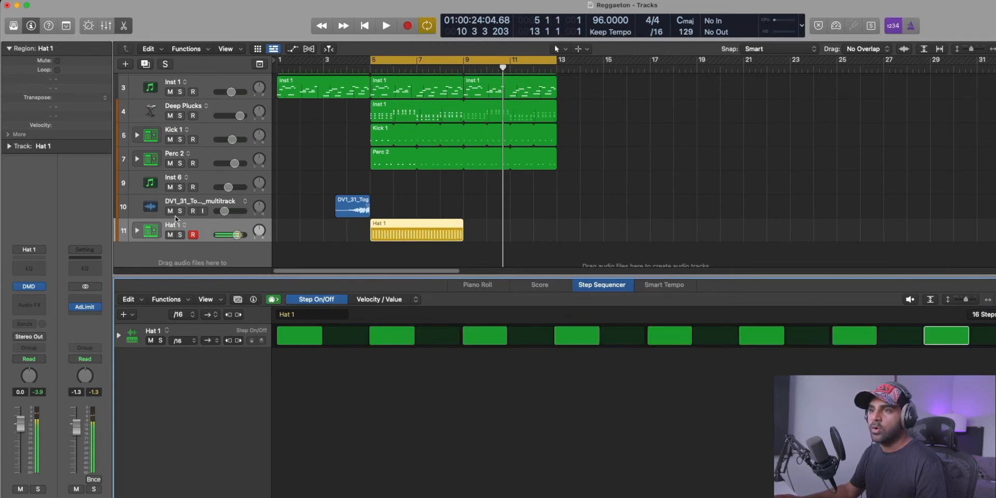
# Trim the Hat 1 sample in Q-Sampler to start at 0.003 s and end at 0.072 s, with a 0.044 s fade-out.
pyautogui.click(136, 230)
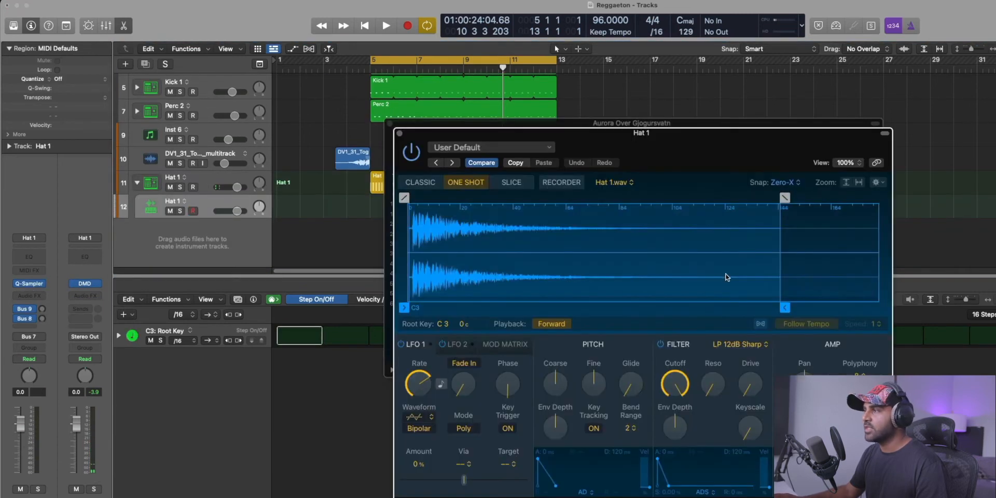
pyautogui.moveTo(782, 305); pyautogui.dragTo(590, 304)
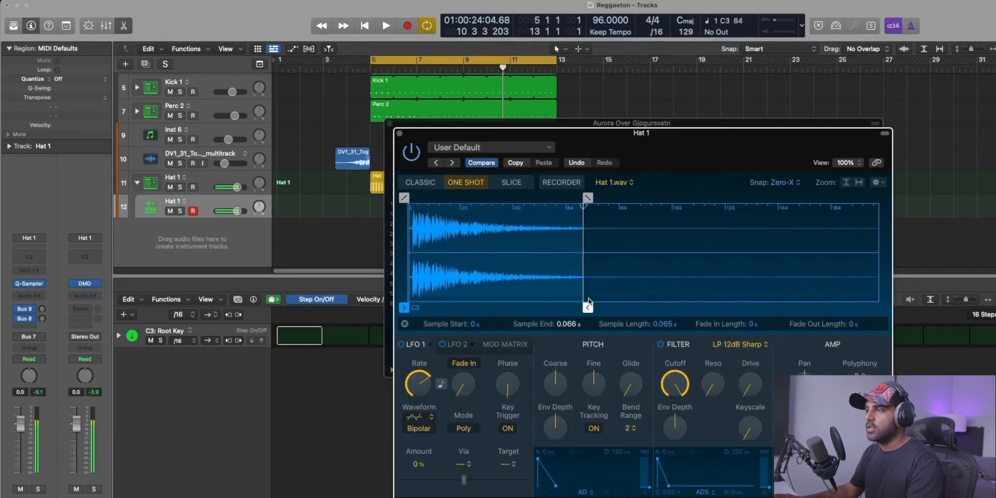
pyautogui.moveTo(588, 198); pyautogui.dragTo(469, 197)
pyautogui.moveTo(589, 306)
pyautogui.mouseDown()
pyautogui.moveTo(885, 322)
pyautogui.moveTo(494, 297)
pyautogui.moveTo(602, 307)
pyautogui.mouseUp()
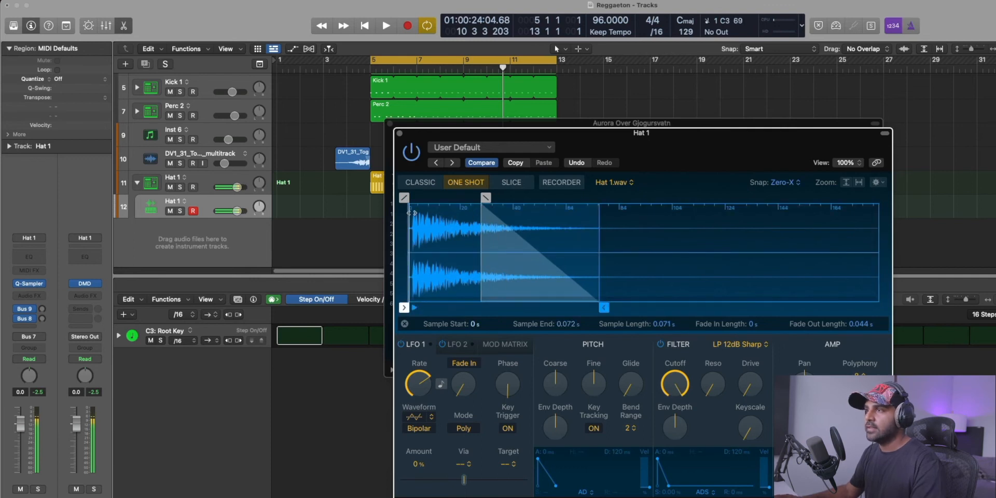
pyautogui.moveTo(403, 306); pyautogui.dragTo(409, 305)
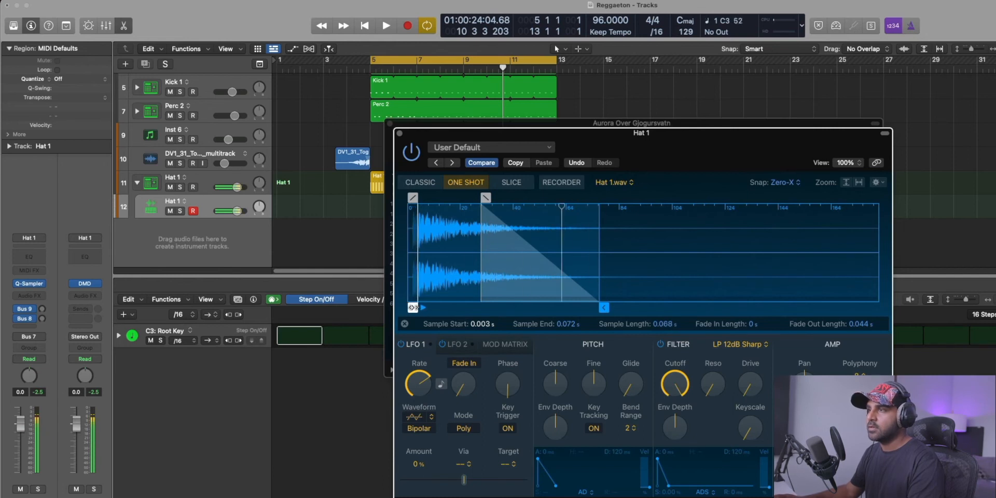
pyautogui.click(398, 133)
pyautogui.click(388, 123)
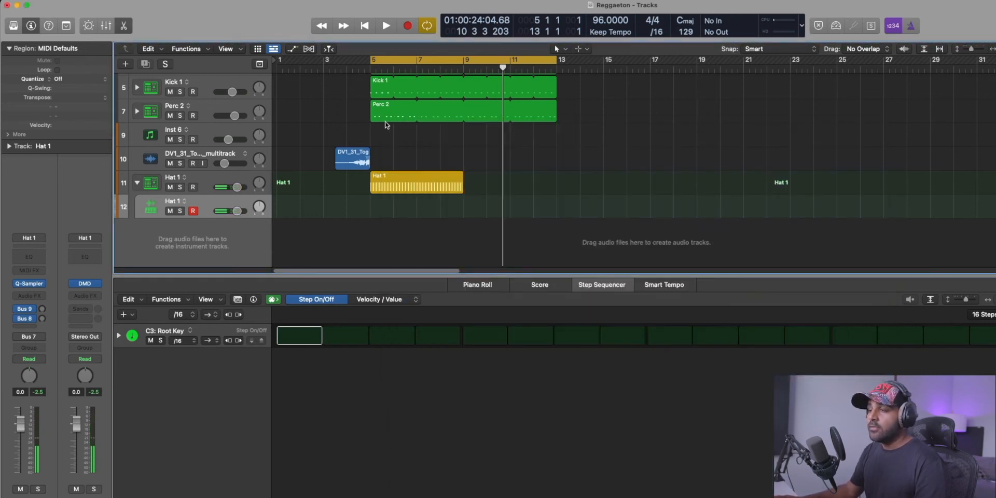
pyautogui.click(138, 183)
# Loop the Hat 1 region up to bar 13 and extend its pattern length to 32 steps.
pyautogui.press('space')
pyautogui.moveTo(462, 202); pyautogui.dragTo(555, 206)
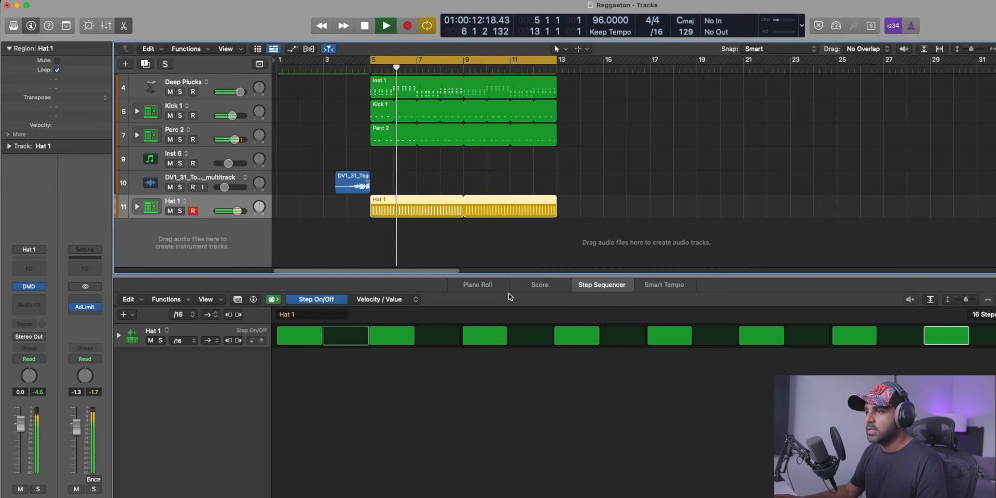
pyautogui.press('space')
pyautogui.click(982, 314)
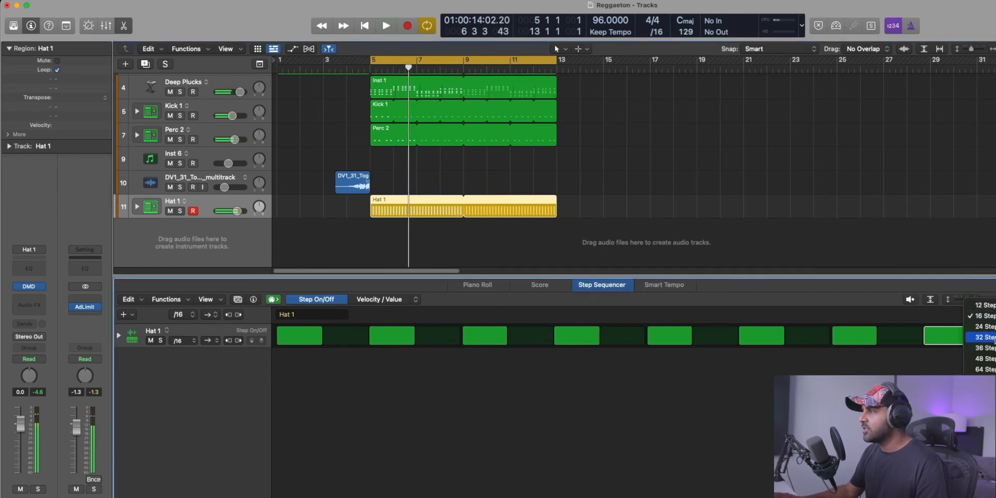
pyautogui.click(982, 337)
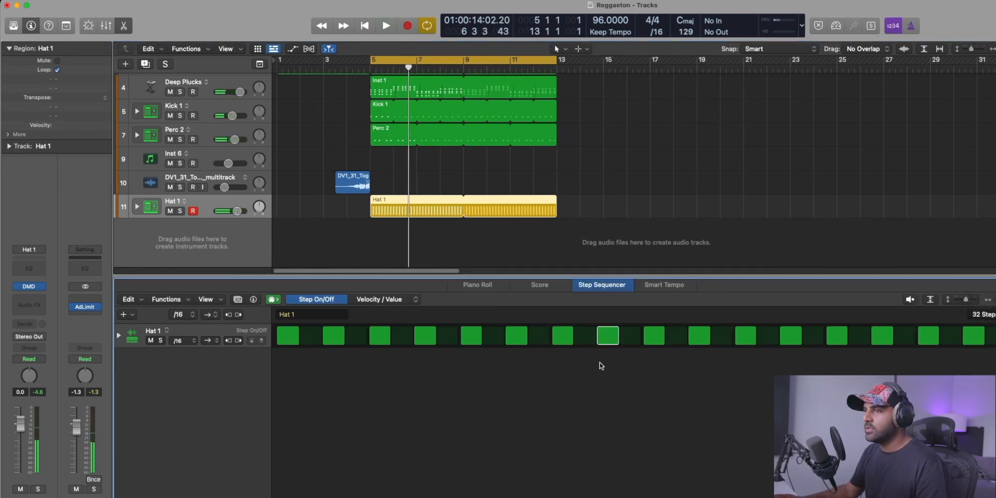
# Set the note repeat to 4 on Hat 1 steps 7 and 23, and lower the Hat 1 track volume to -2.3 dB during playback.
pyautogui.click(119, 336)
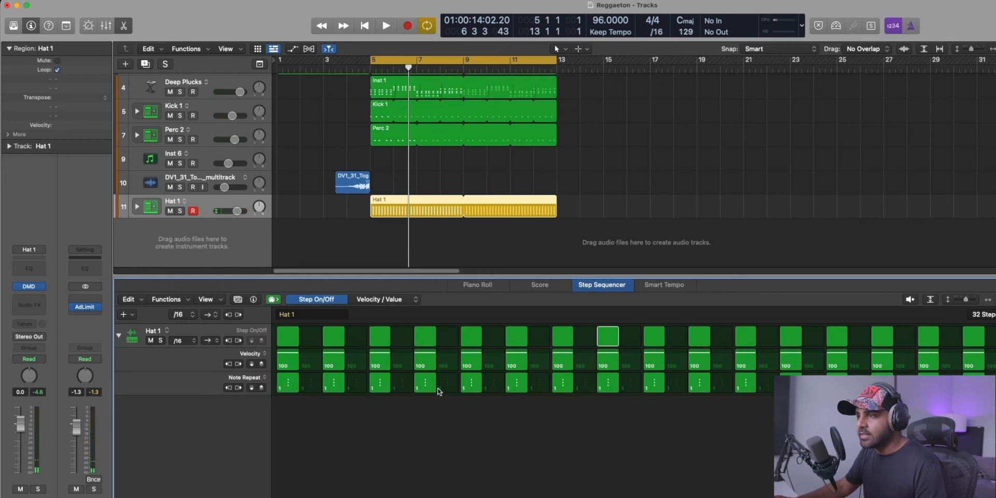
pyautogui.hotkey('shift', 'space')
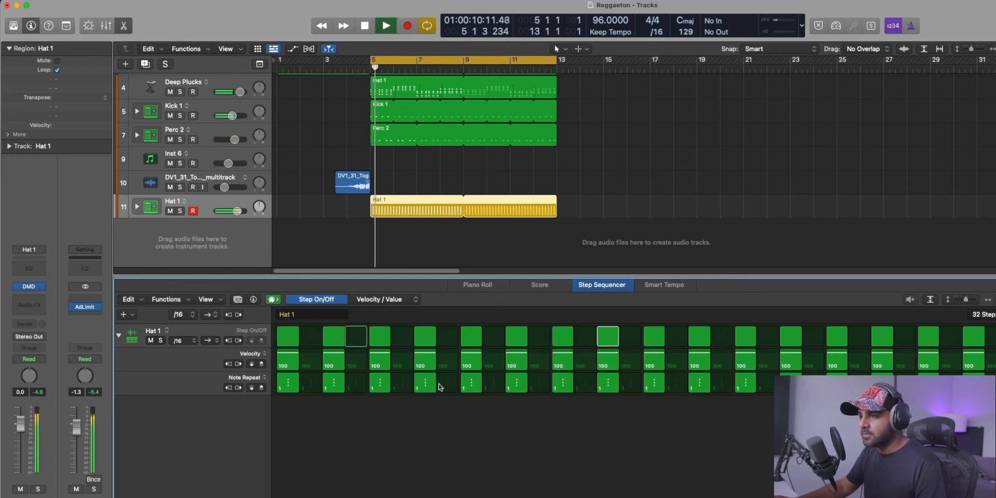
pyautogui.hotkey('shift', 'space')
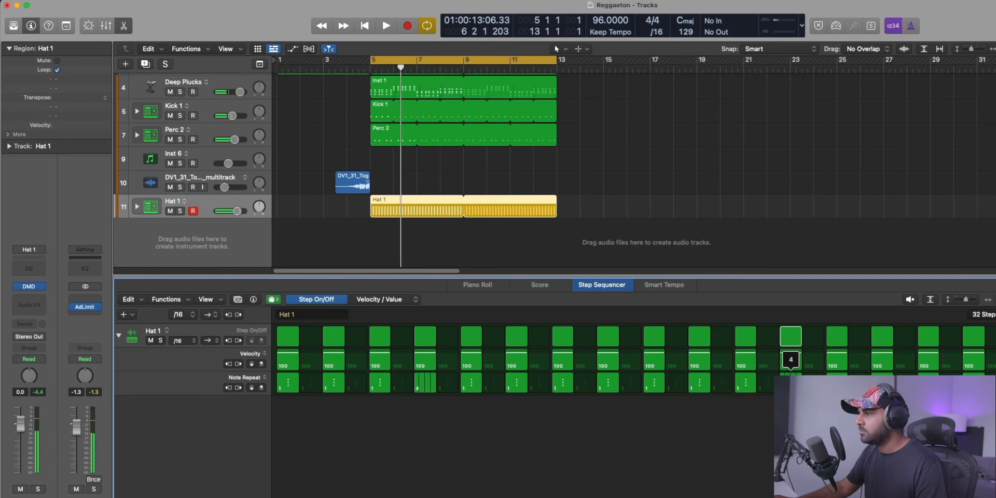
pyautogui.hotkey('shift', 'space')
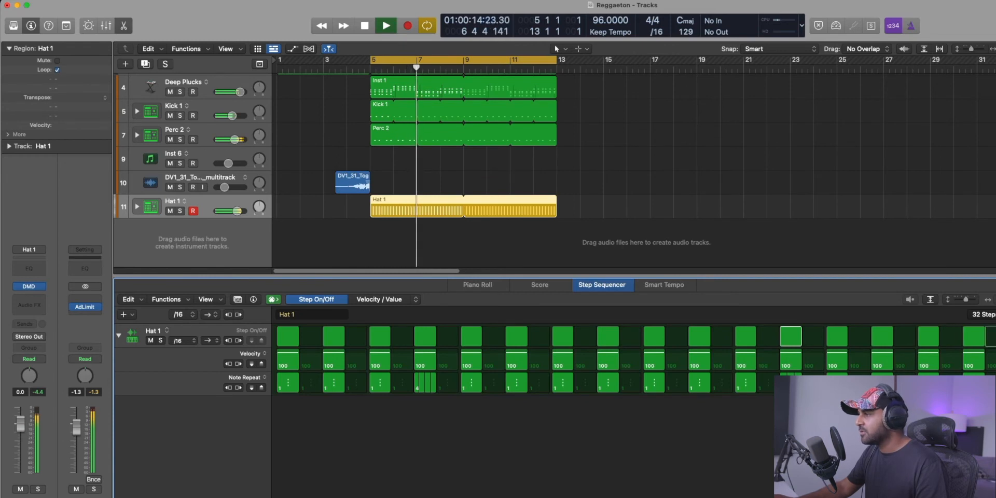
pyautogui.moveTo(232, 213); pyautogui.dragTo(228, 212)
pyautogui.scroll(2, 225, 187)
pyautogui.scroll(1, 224, 174)
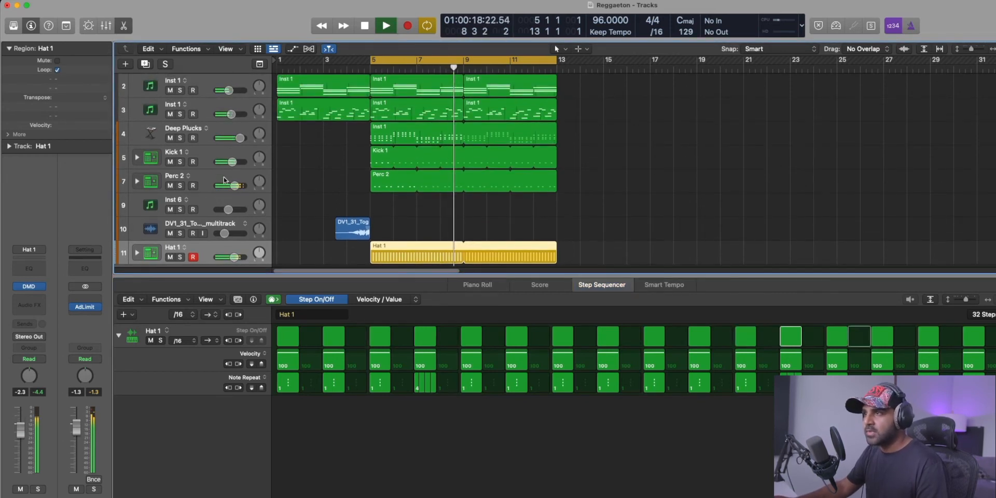
pyautogui.scroll(1, 223, 171)
pyautogui.rightClick(214, 158)
pyautogui.click(213, 154)
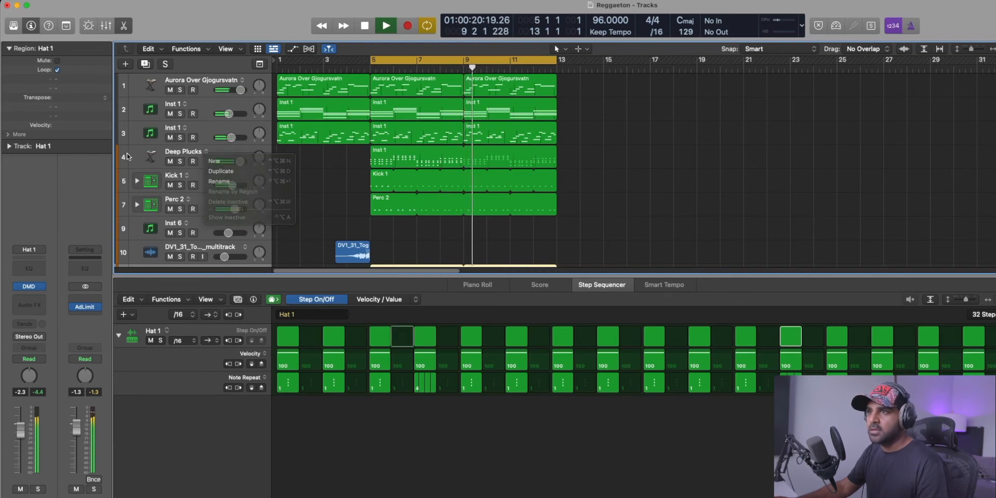
pyautogui.press('space')
pyautogui.click(211, 155)
pyautogui.scroll(-3, 200, 165)
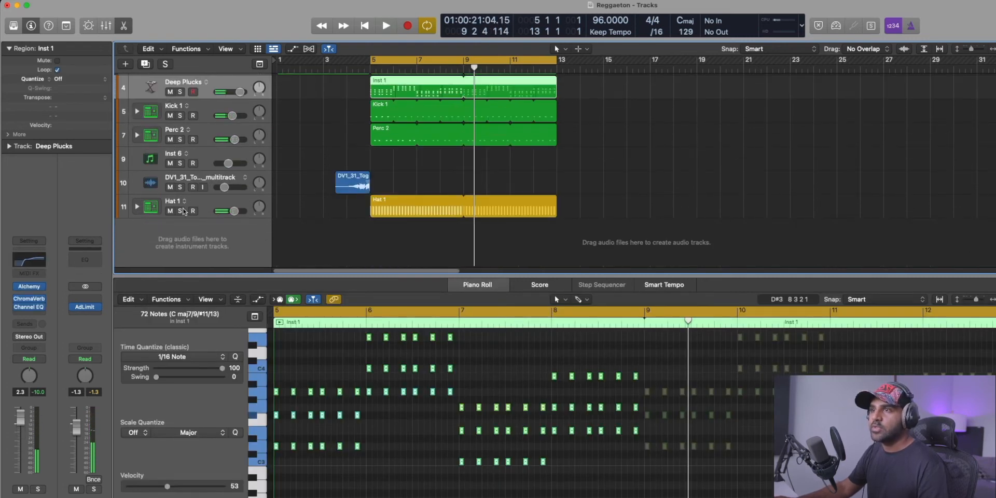
# Create a new software instrument track below Hat 1 and load the Bass Master instrument on it.
pyautogui.click(150, 160)
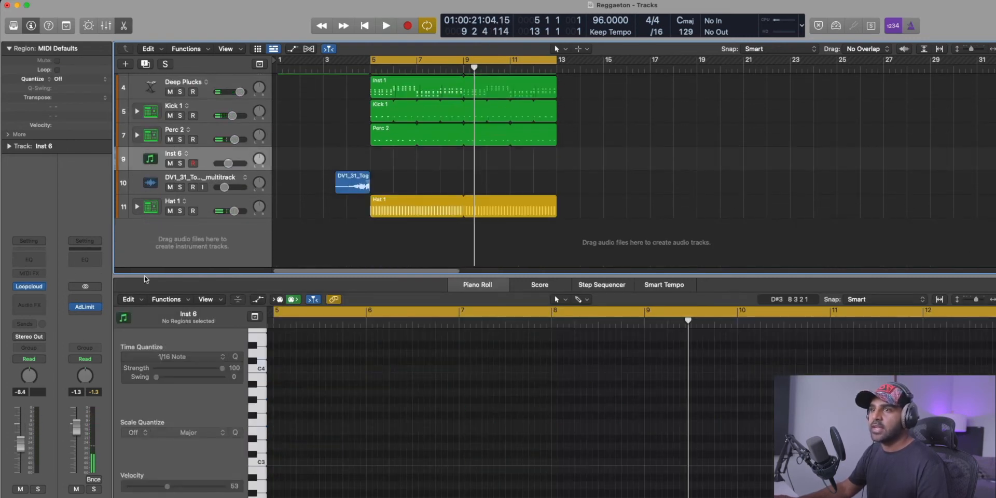
pyautogui.doubleClick(190, 245)
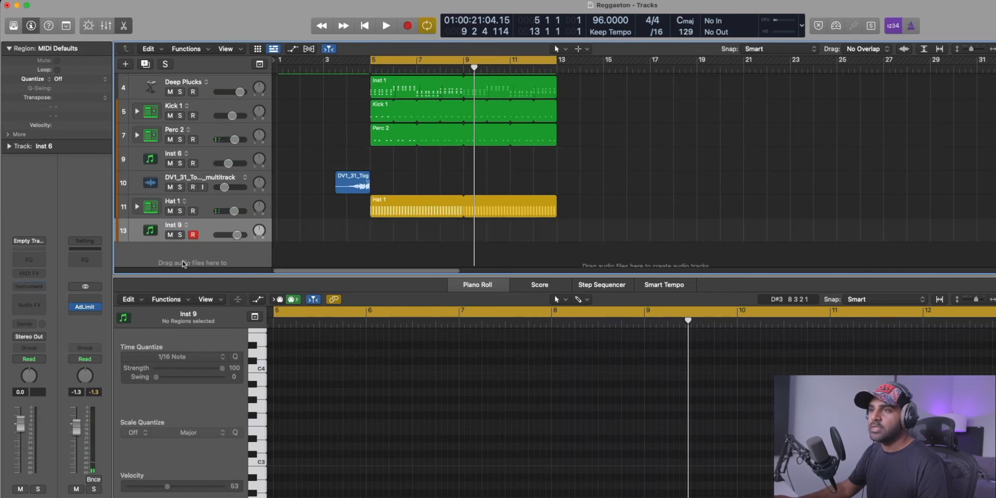
pyautogui.click(35, 289)
pyautogui.write('bass')
pyautogui.click(80, 211)
pyautogui.moveTo(737, 124); pyautogui.dragTo(690, 119)
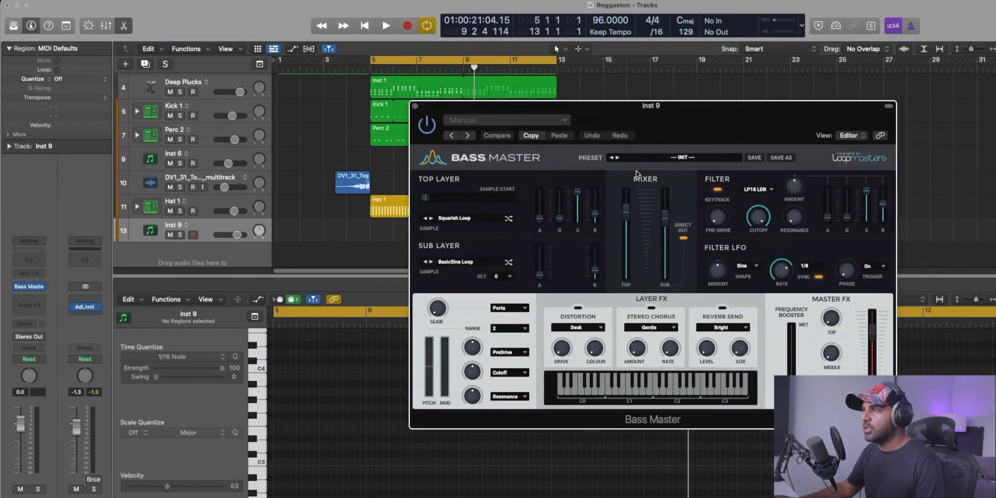
# Audition the Bass Master presets Sub 3 through Sub 6 from the Sub category and Flip Shed from the Swaggy category.
pyautogui.click(650, 163)
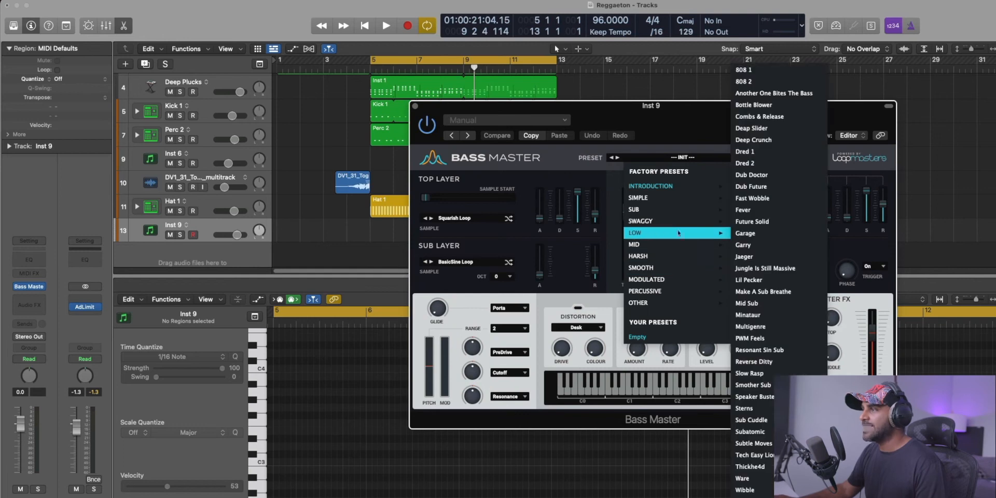
pyautogui.moveTo(655, 222)
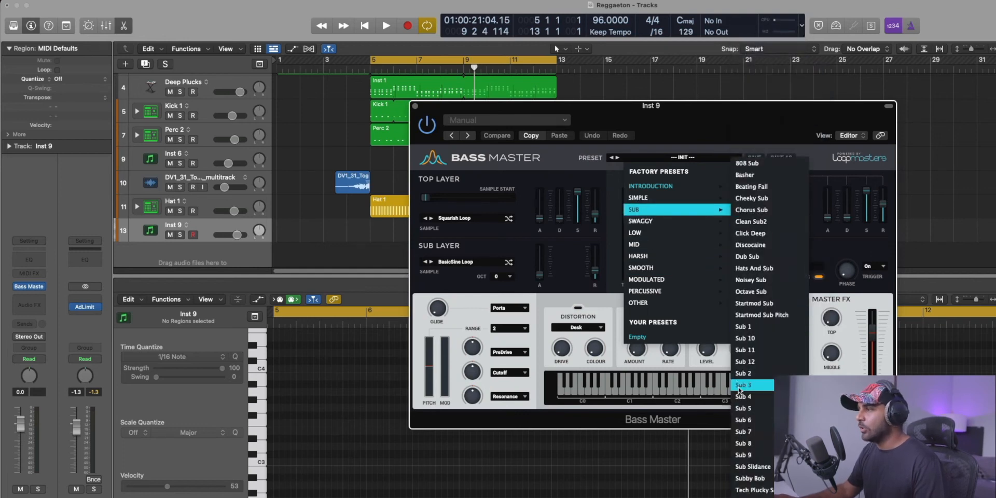
pyautogui.click(739, 384)
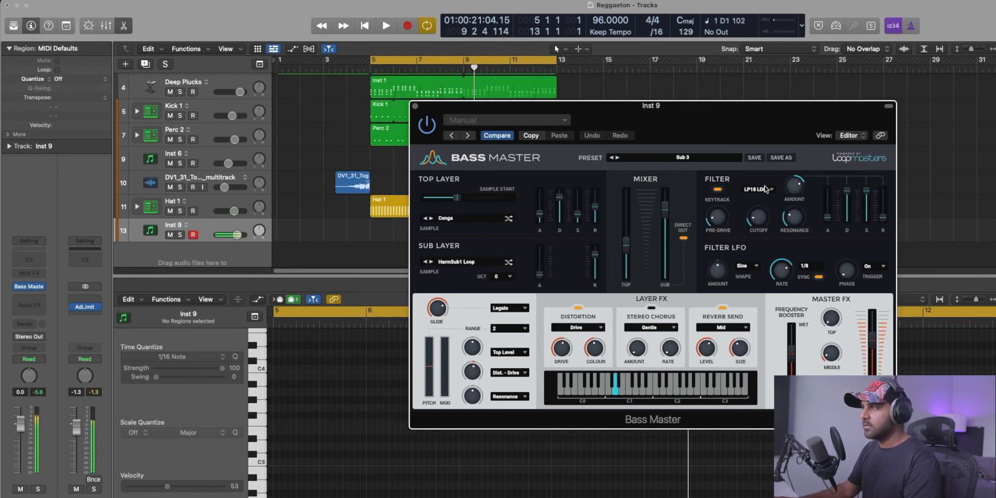
pyautogui.click(617, 158)
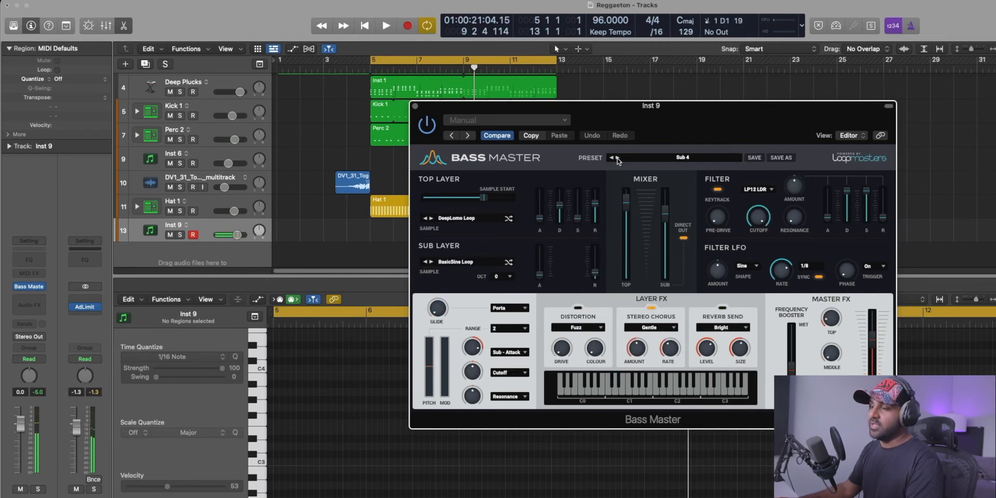
pyautogui.click(617, 158)
pyautogui.click(617, 158)
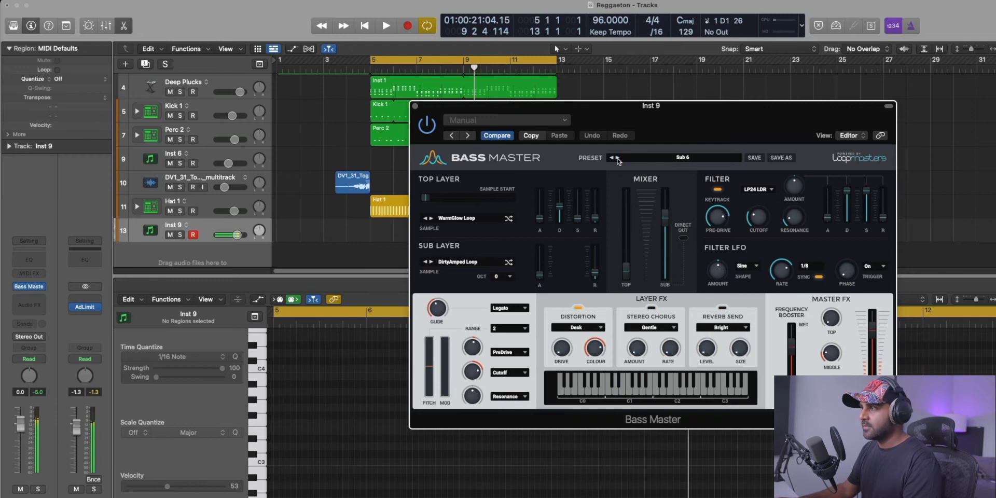
pyautogui.click(673, 160)
pyautogui.moveTo(678, 223)
pyautogui.click(769, 233)
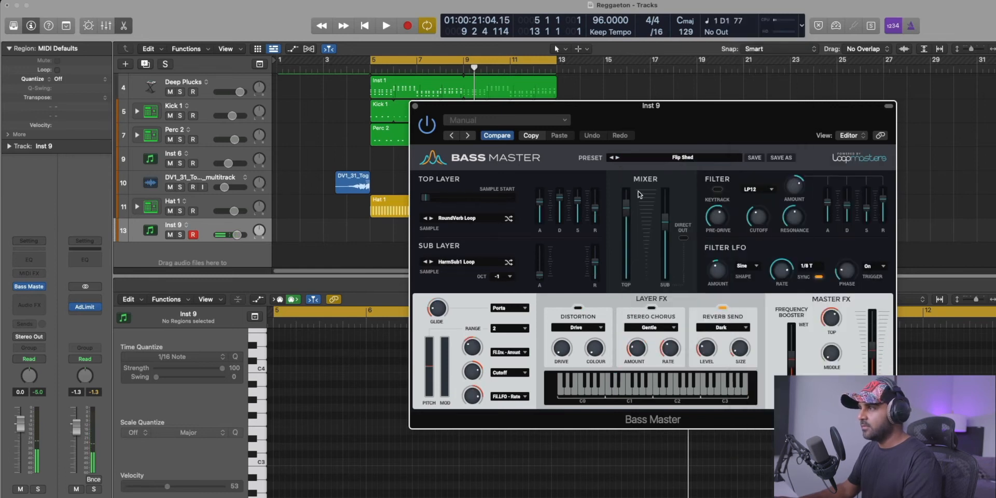
# Browse Bass Master's Simple presets and load Brightly.
pyautogui.click(669, 158)
pyautogui.moveTo(659, 197)
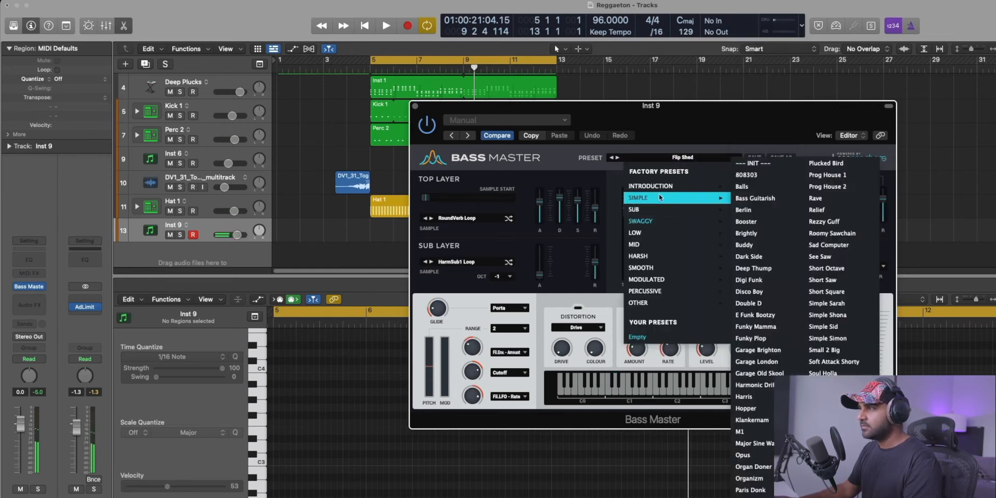
pyautogui.click(772, 211)
pyautogui.click(617, 159)
pyautogui.click(612, 158)
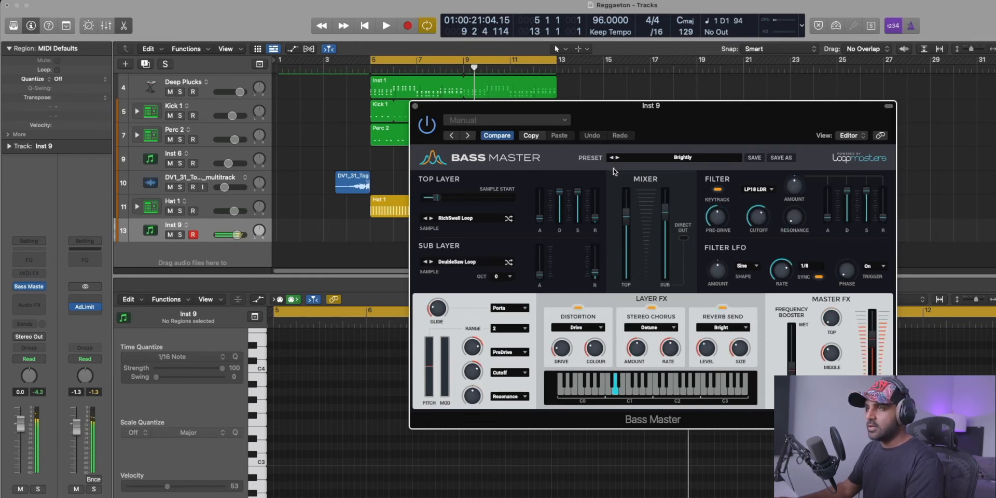
# Record an eight-note bass line on Inst 9 from bar 5 to bar 9, two notes per bar on D1, A1, C1 and E1.
pyautogui.click(415, 107)
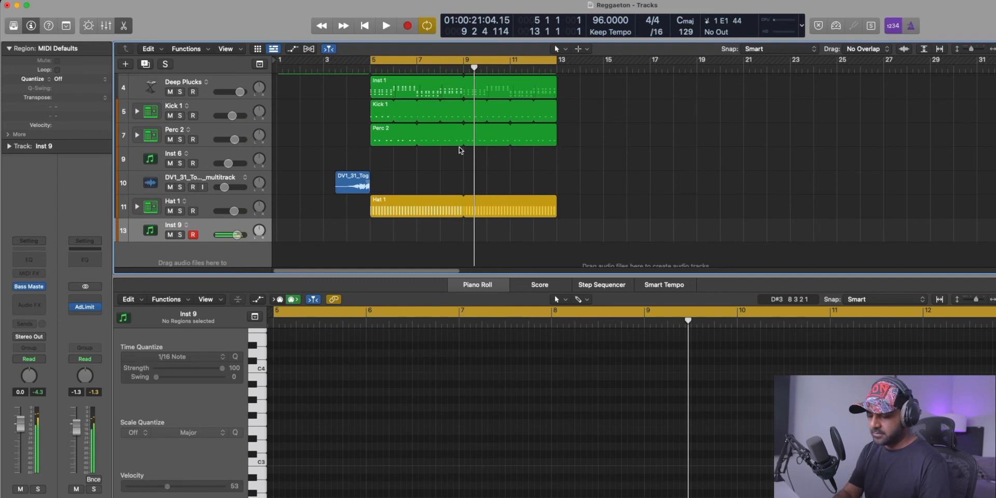
pyautogui.press('r')
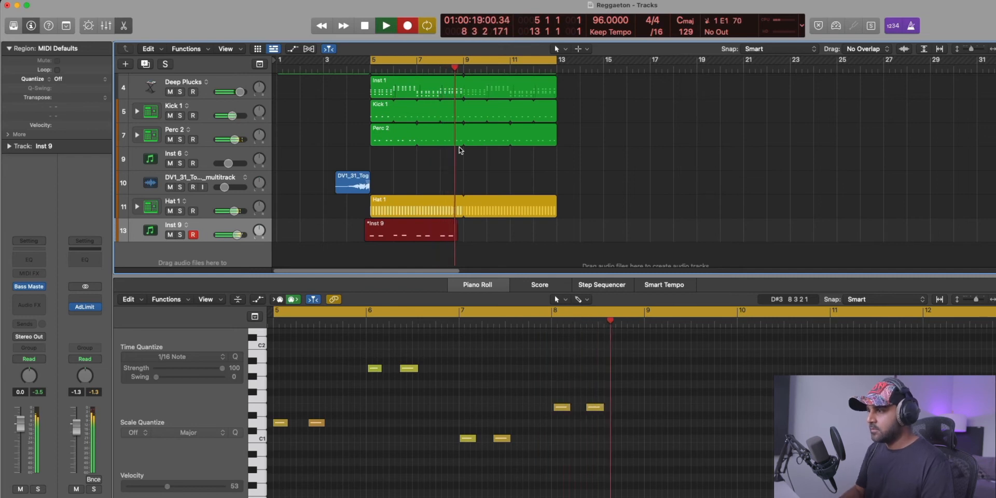
pyautogui.press('space')
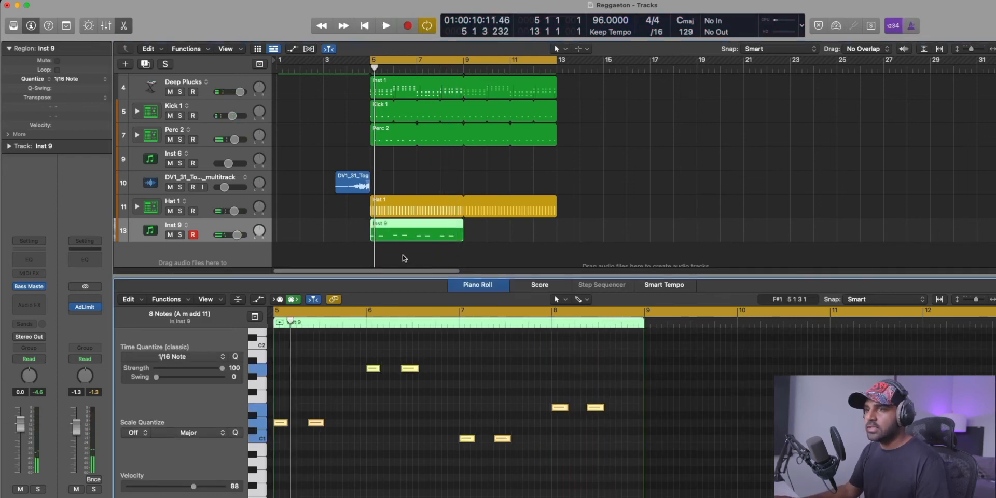
# Add a Velocity Processor to Inst 9 with a fixed value of 108, and lower the track volume to -9.4 dB during playback.
pyautogui.click(18, 273)
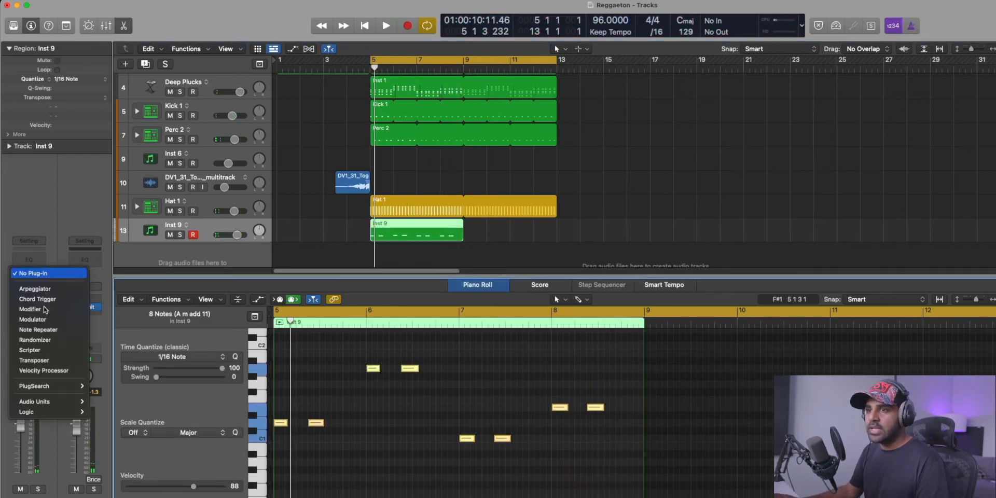
pyautogui.click(62, 371)
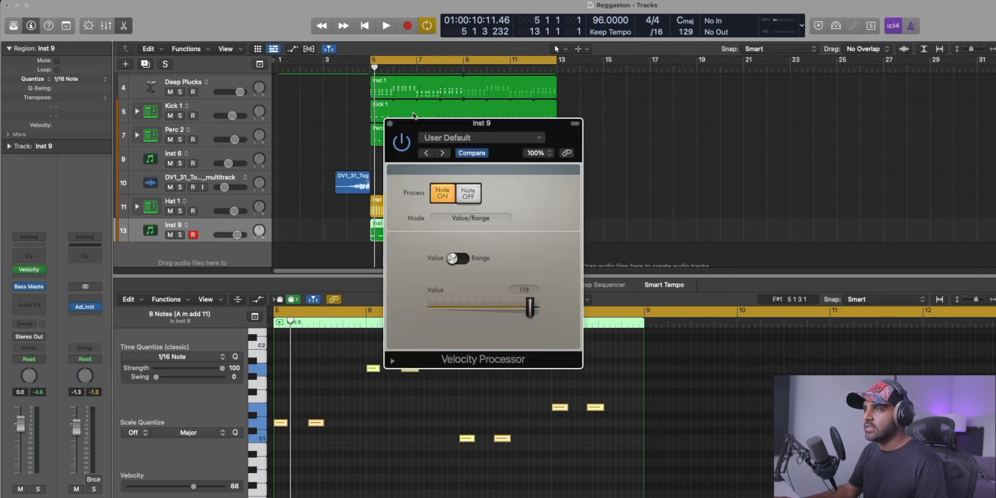
pyautogui.press('space')
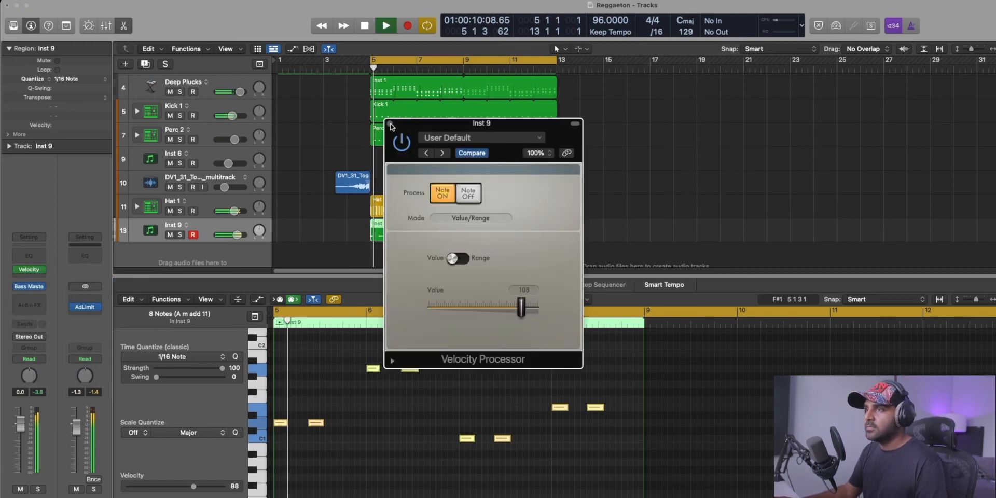
pyautogui.click(389, 124)
pyautogui.moveTo(237, 235); pyautogui.dragTo(228, 235)
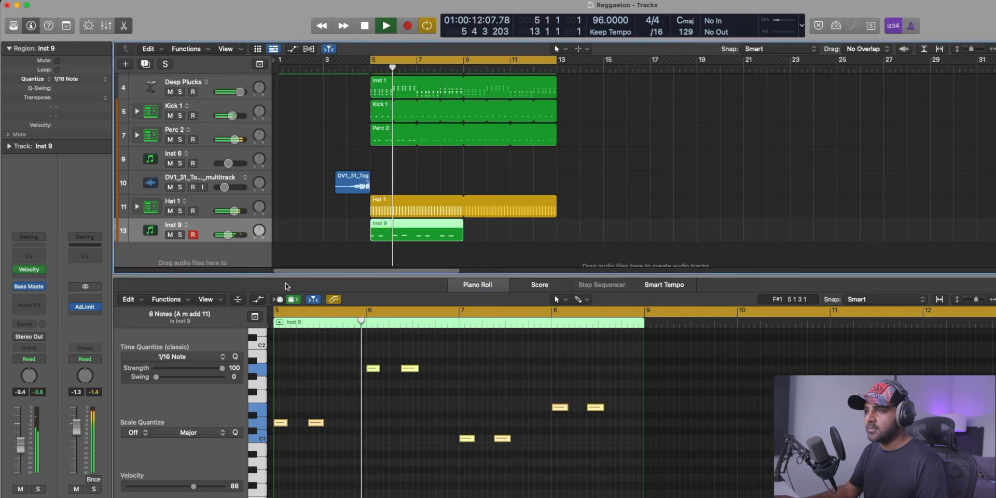
pyautogui.press('space')
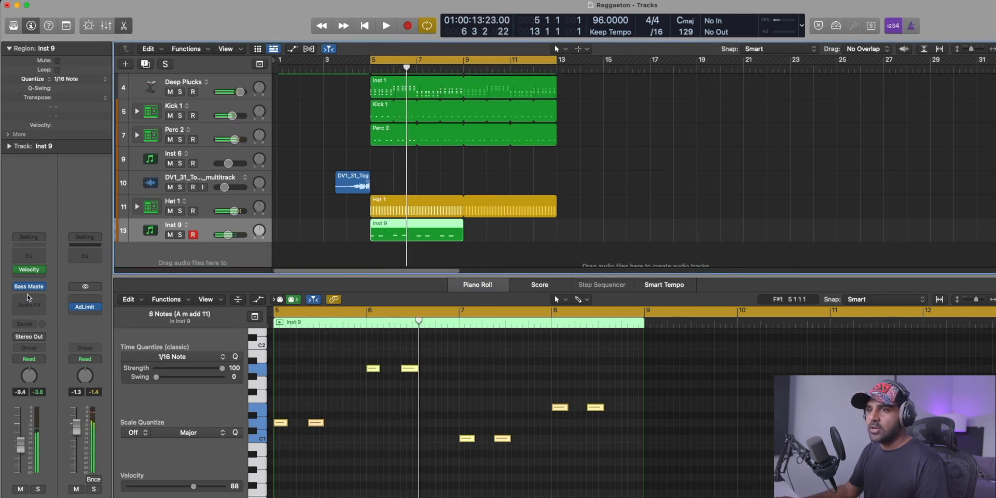
# Load Bass Master's Chunky Thighs preset from the Smooth category on Inst 9 and raise the track volume to -2.6 dB.
pyautogui.click(30, 289)
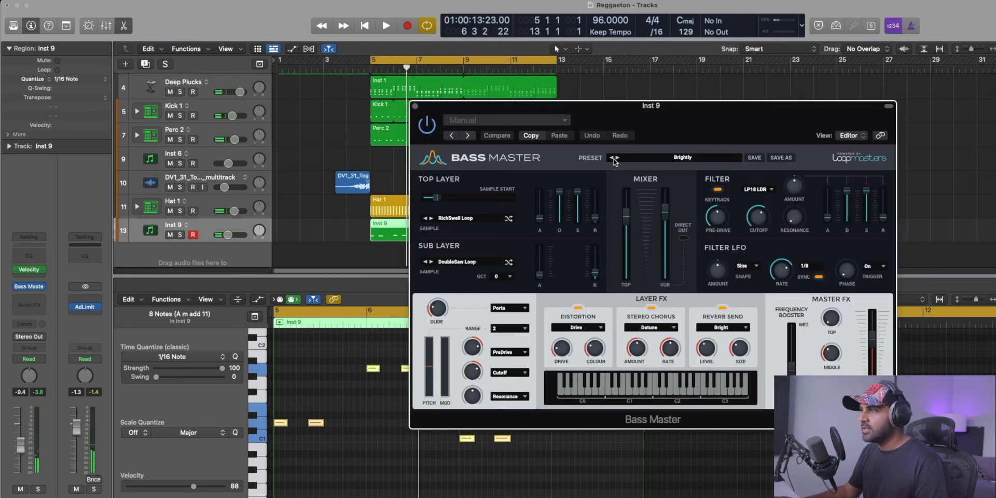
pyautogui.click(667, 161)
pyautogui.moveTo(655, 270)
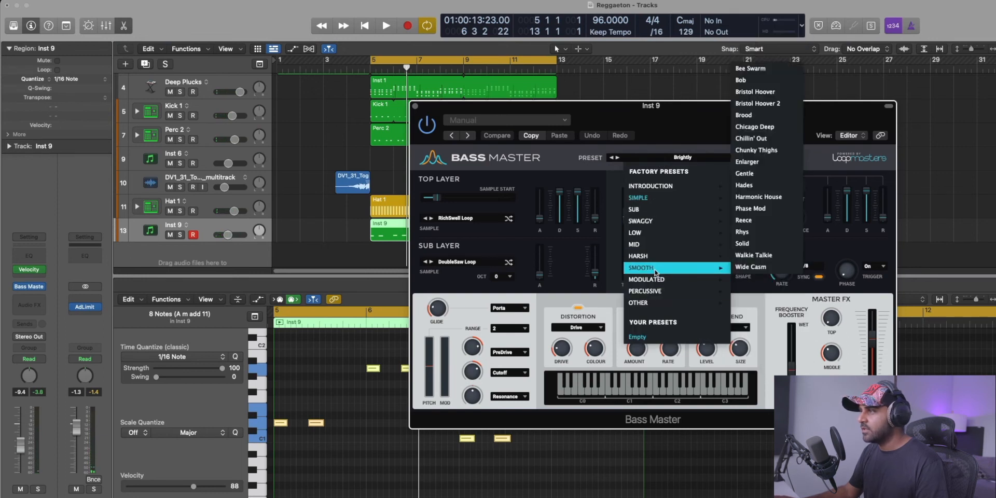
pyautogui.click(756, 150)
pyautogui.press('space')
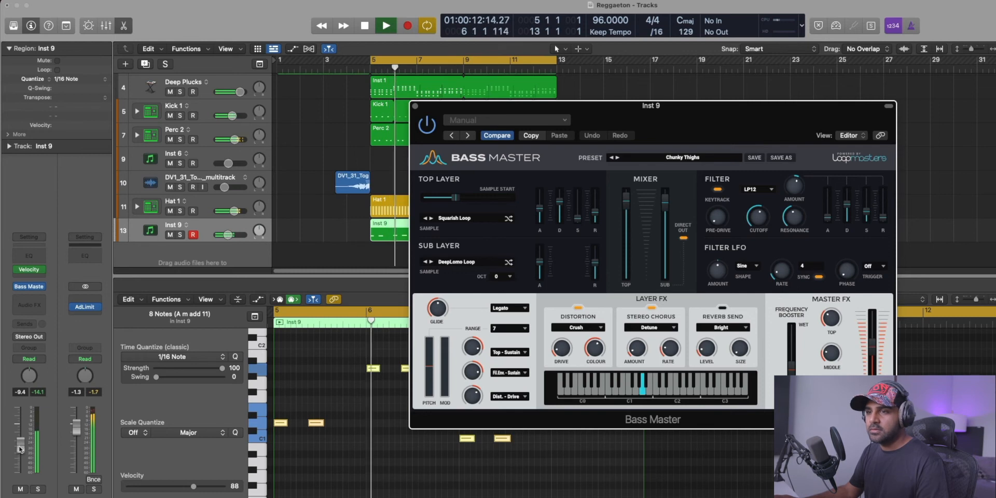
pyautogui.moveTo(20, 449); pyautogui.dragTo(20, 438)
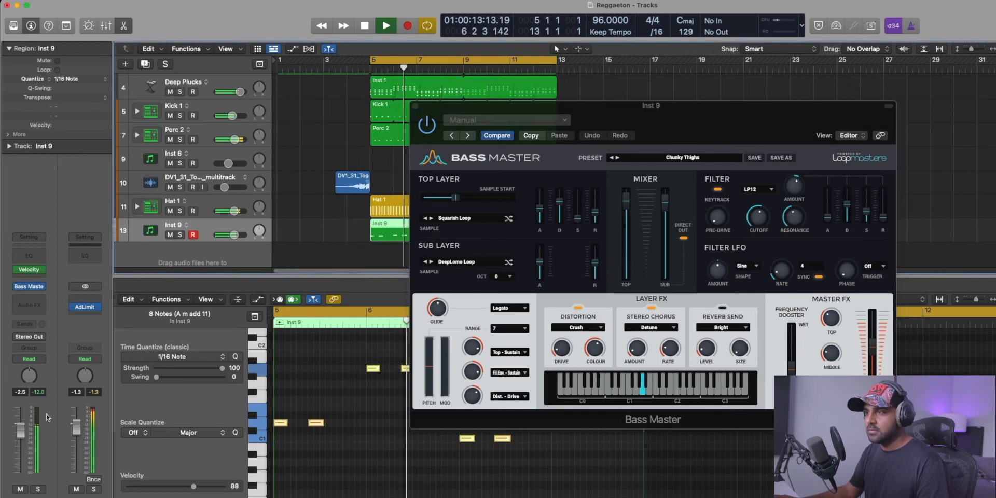
pyautogui.click(414, 107)
pyautogui.click(566, 454)
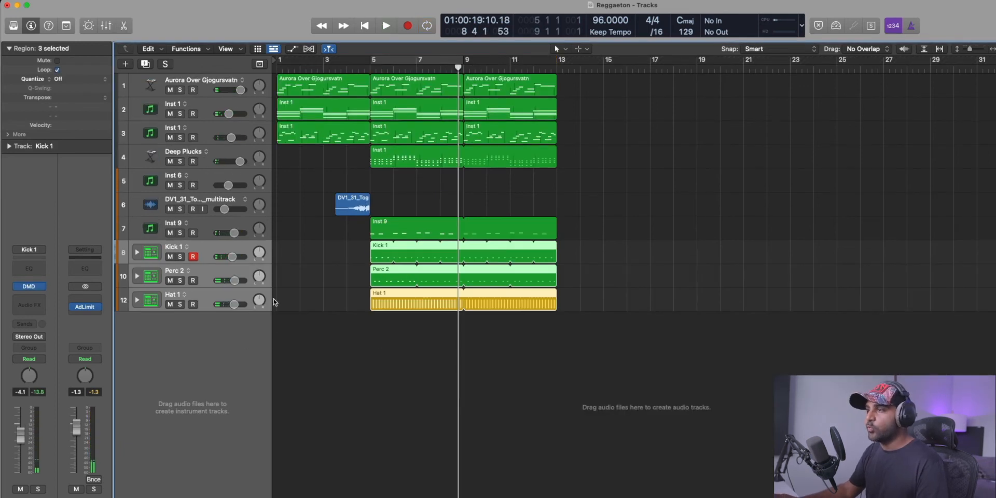
# Route the Hat 1 channel's output to Bus 10 in the mixer and name the new aux channel Drums.
pyautogui.press('x')
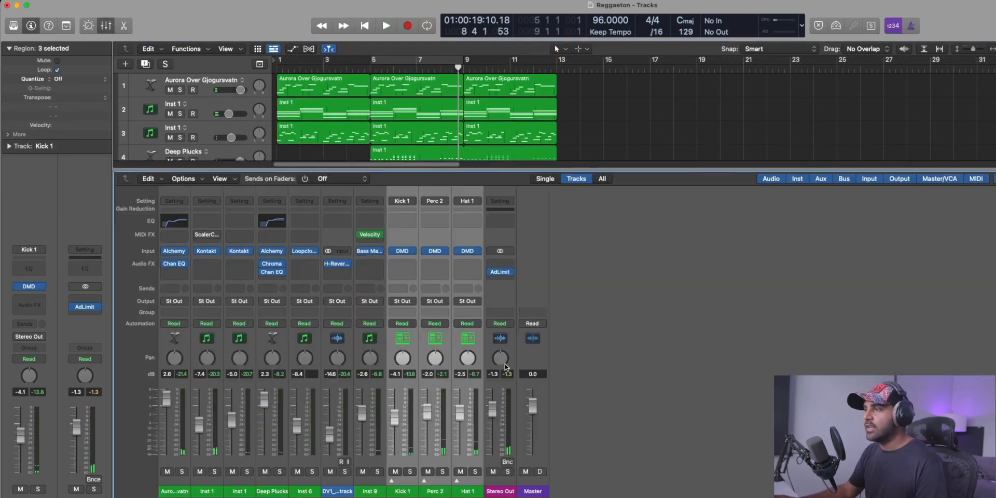
pyautogui.click(472, 302)
pyautogui.moveTo(493, 343)
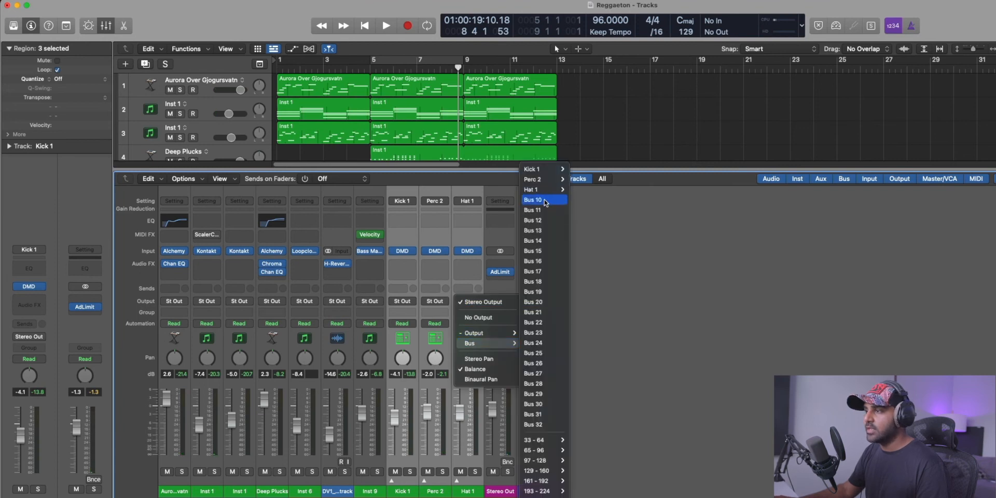
pyautogui.click(545, 200)
pyautogui.click(500, 491)
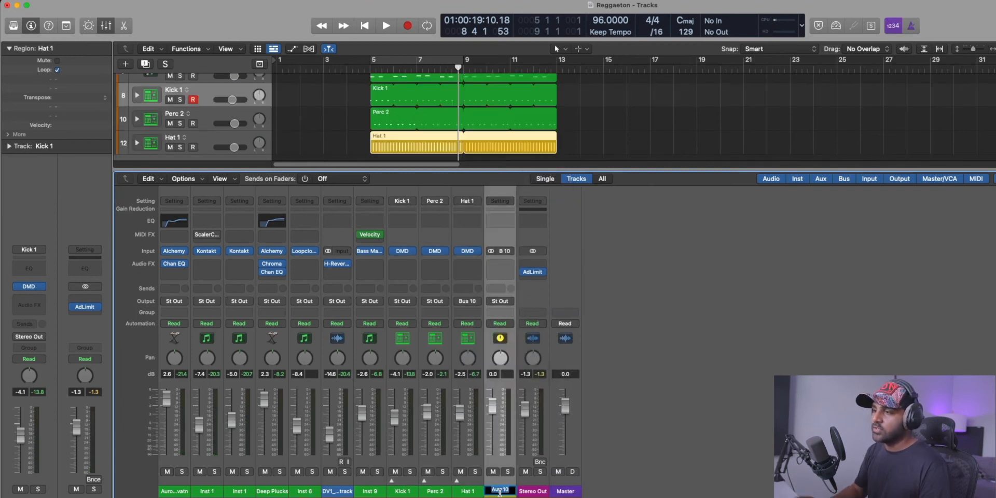
pyautogui.press('x')
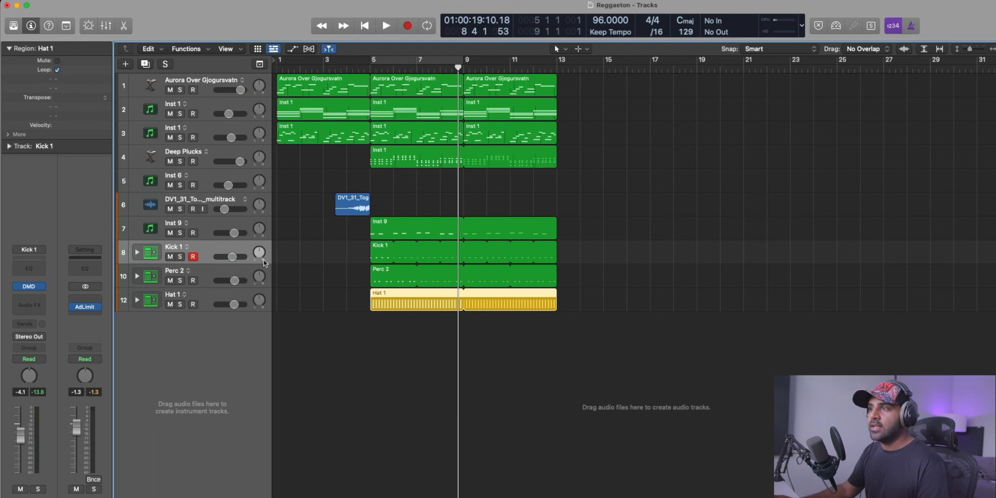
# Rename the Inst 9 track to BASS.
pyautogui.click(207, 222)
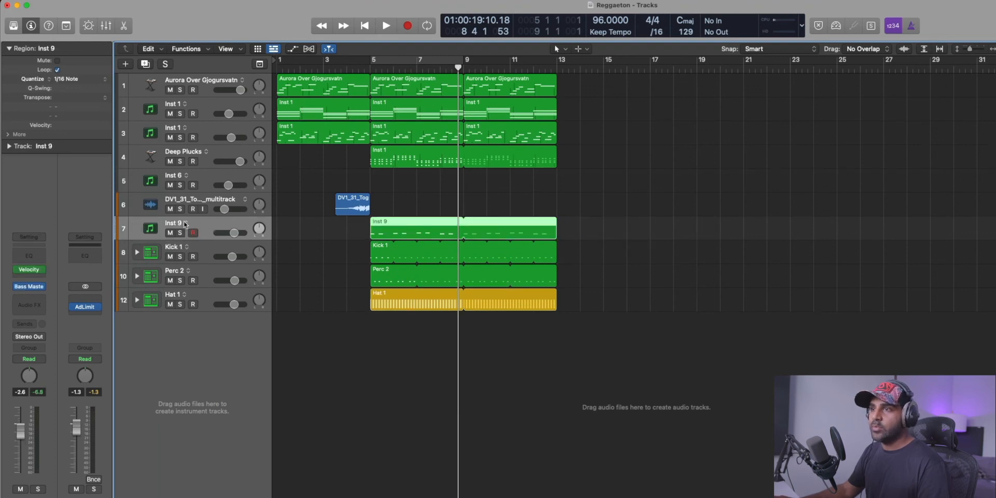
pyautogui.write('BASS')
pyautogui.click(352, 165)
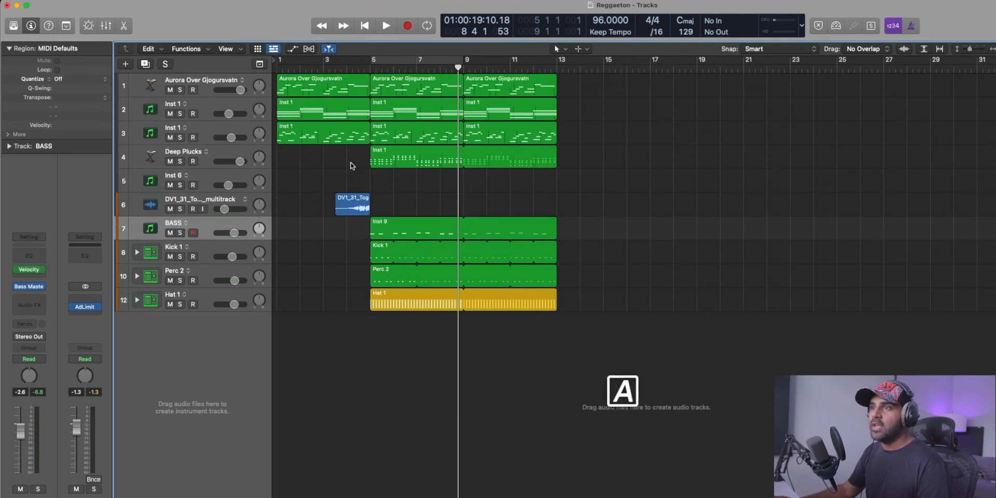
# Select the four melodic tracks from Aurora Over Gjogursvatn to Deep Plucks and route their outputs to Bus 11.
pyautogui.click(156, 154)
pyautogui.keyDown('shift'); pyautogui.click(154, 85); pyautogui.keyUp('shift')
pyautogui.press('x')
pyautogui.click(274, 301)
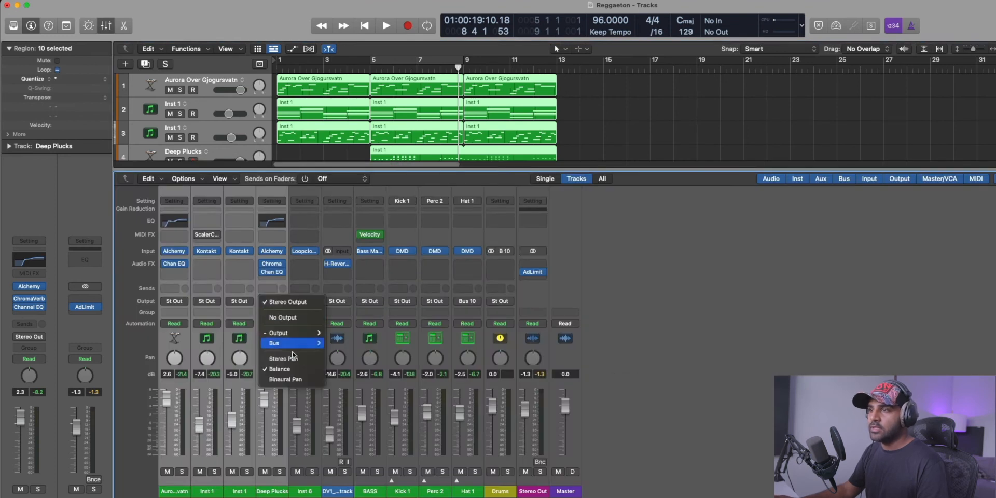
pyautogui.moveTo(303, 343)
pyautogui.click(342, 212)
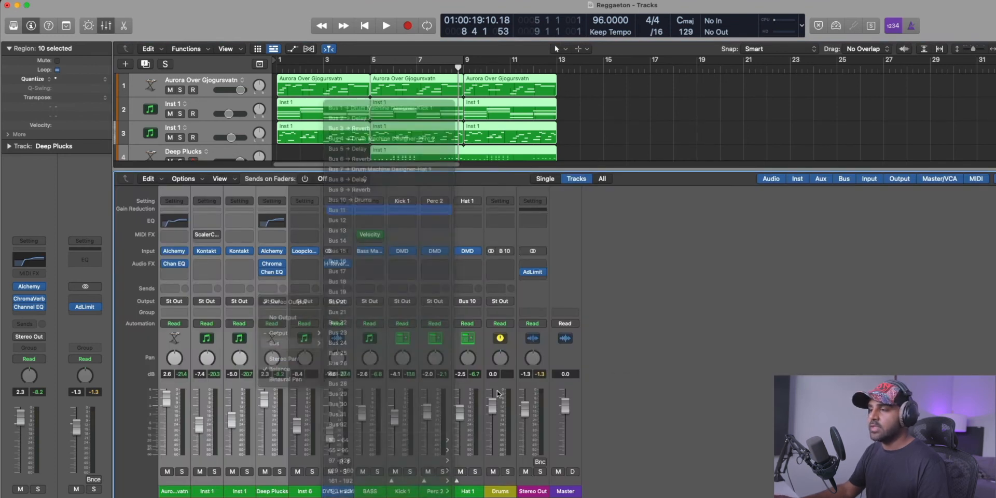
# Name the new Bus 11 aux channel MELODY and add a Channel EQ to both it and the Drums aux.
pyautogui.doubleClick(529, 491)
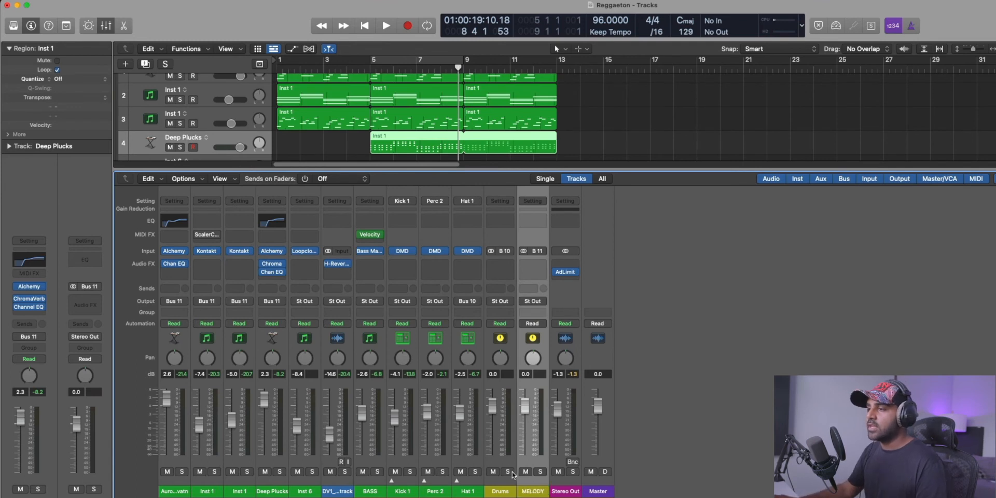
pyautogui.click(507, 487)
pyautogui.keyDown('shift'); pyautogui.click(531, 487); pyautogui.keyUp('shift')
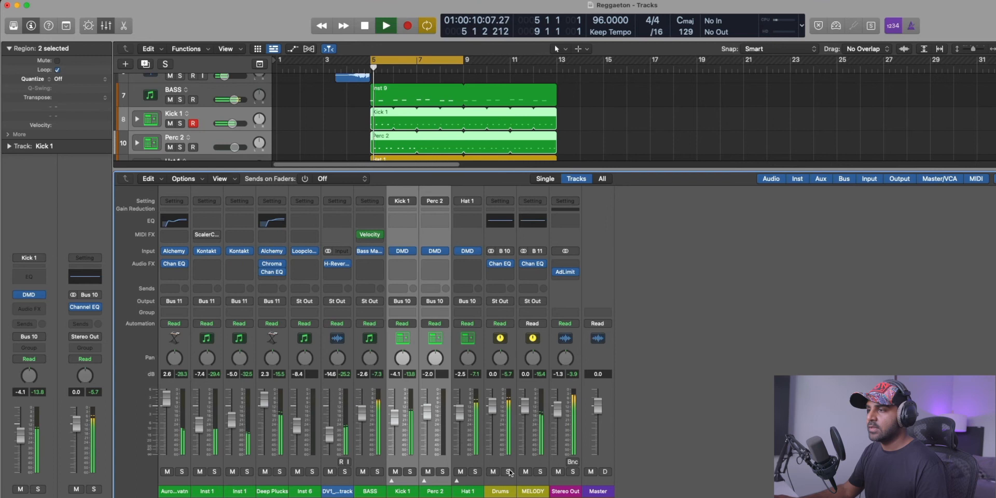
# Solo the Drums bus and cut its Channel EQ by about 4.3 dB around 3400 Hz.
pyautogui.click(507, 472)
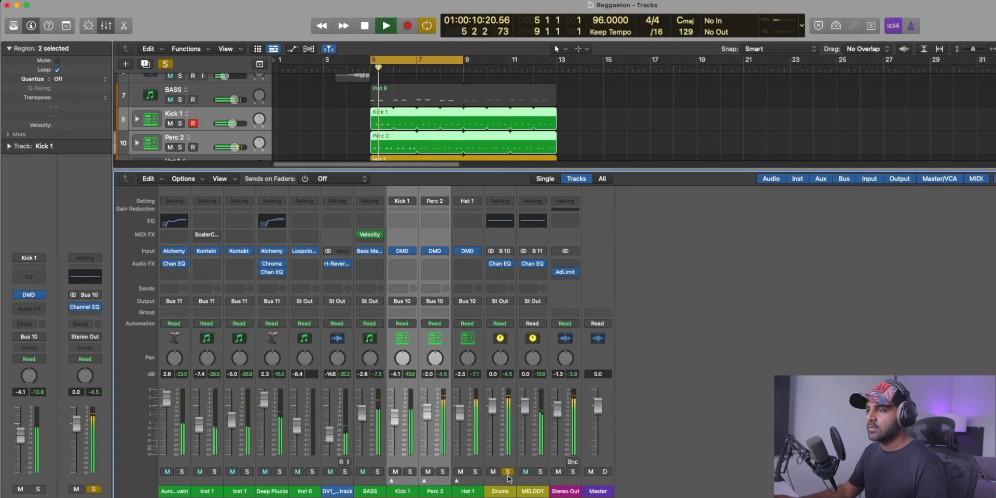
pyautogui.click(506, 249)
pyautogui.click(500, 222)
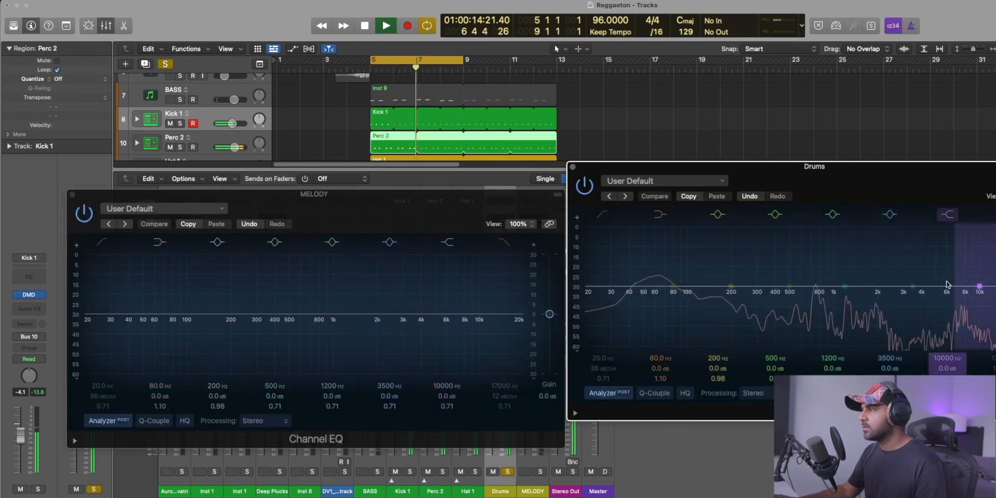
pyautogui.moveTo(923, 301); pyautogui.dragTo(923, 301)
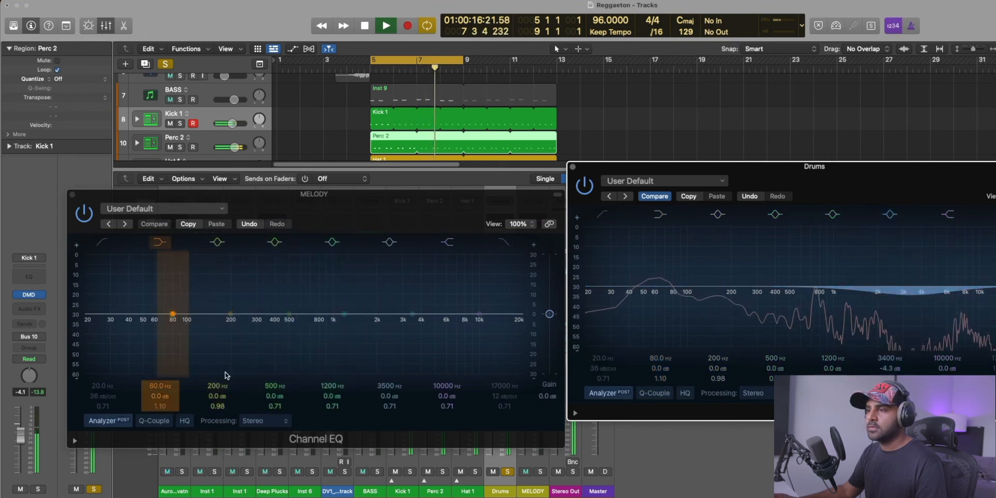
# Solo MELODY and shape its Channel EQ with -5.0 dB at 550 Hz, a +6.3 dB high shelf at 4140 Hz and a low cut near 108 Hz.
pyautogui.click(540, 472)
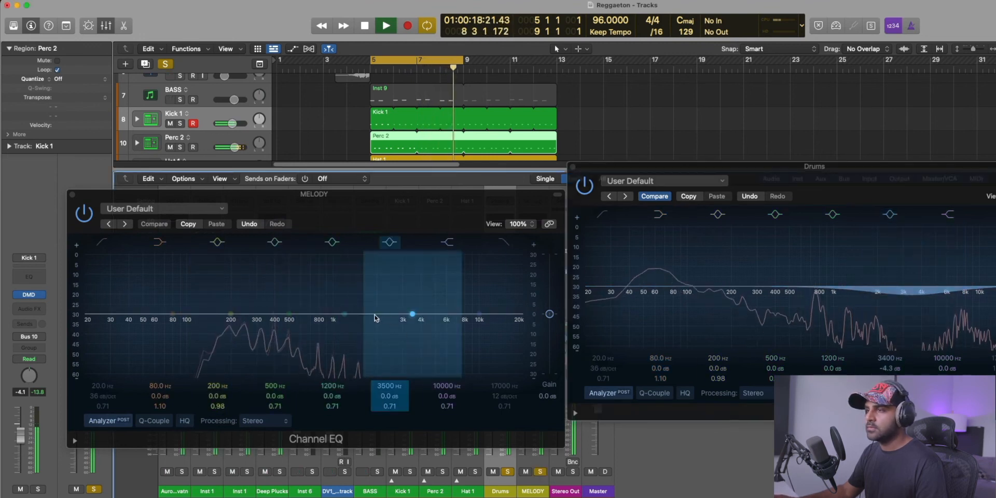
pyautogui.moveTo(241, 317); pyautogui.dragTo(306, 327)
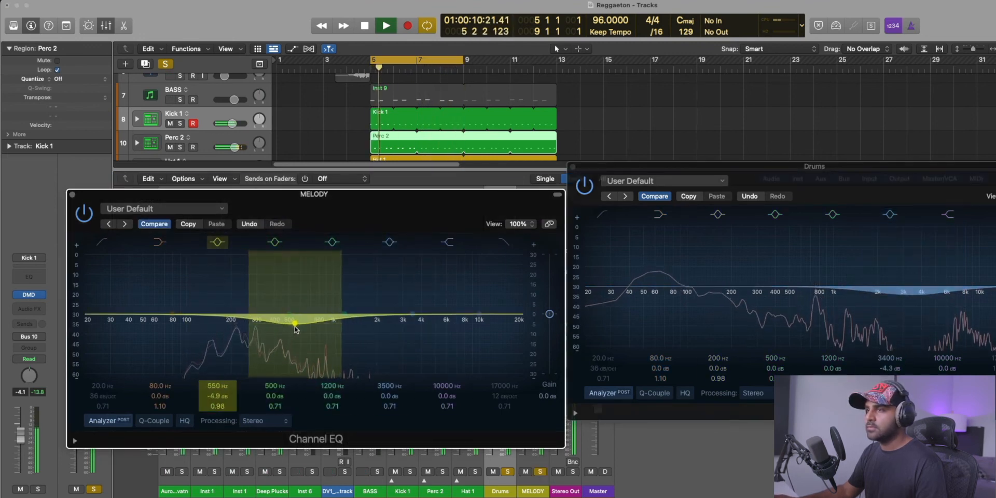
pyautogui.moveTo(451, 329); pyautogui.dragTo(395, 318)
pyautogui.moveTo(100, 244); pyautogui.dragTo(198, 348)
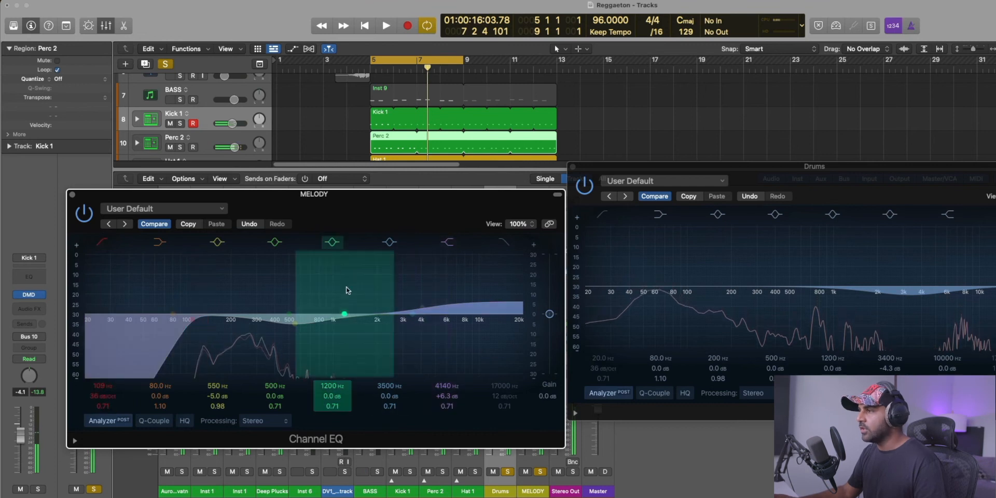
# Play the loop and balance the levels, with track 3 at -0.8 dB, Deep Plucks at 5.0 dB and BASS at -5.0 dB.
pyautogui.press('v')
pyautogui.press('x')
pyautogui.press('space')
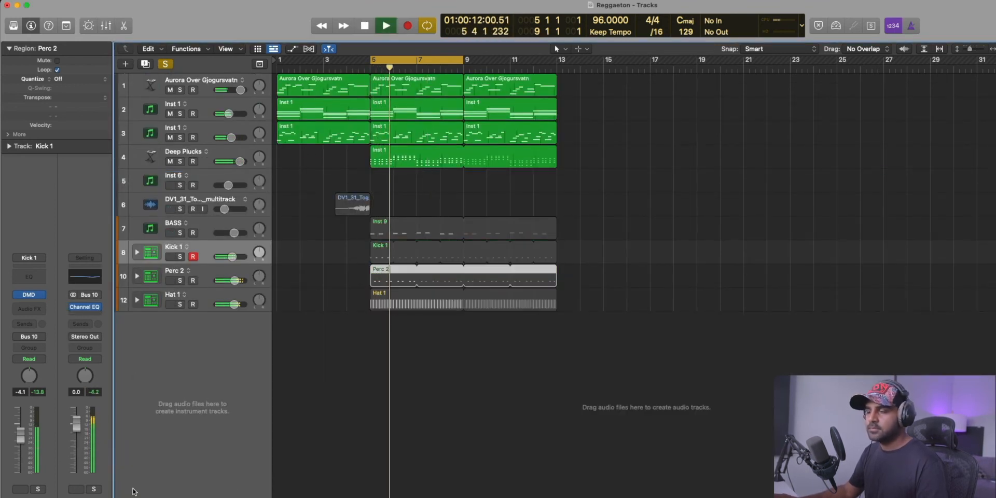
pyautogui.press('x')
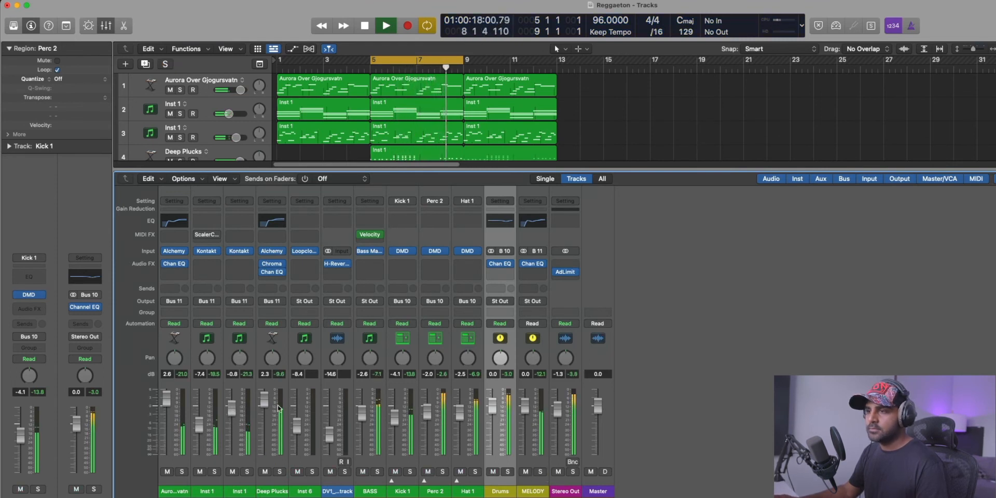
pyautogui.click(369, 488)
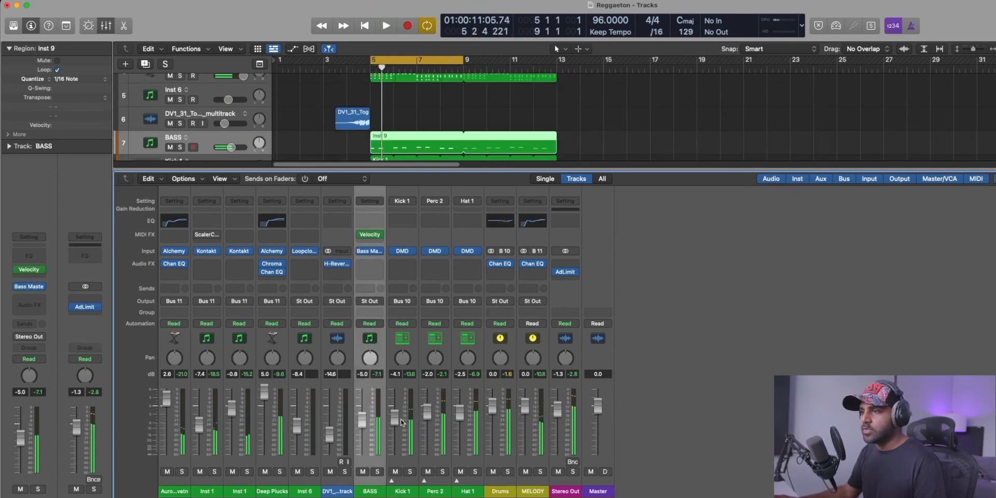
# Add a send from the Kick 1 channel to Bus 32.
pyautogui.click(502, 484)
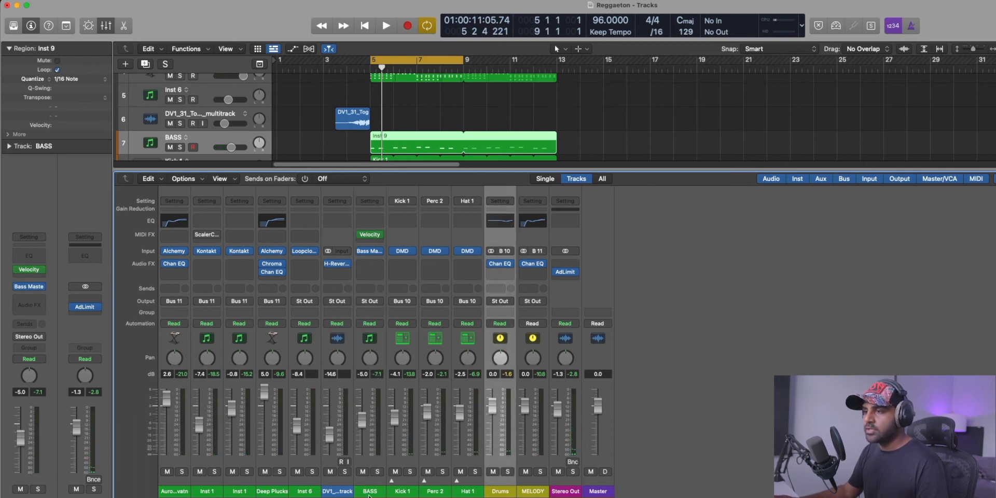
pyautogui.click(405, 486)
pyautogui.click(404, 288)
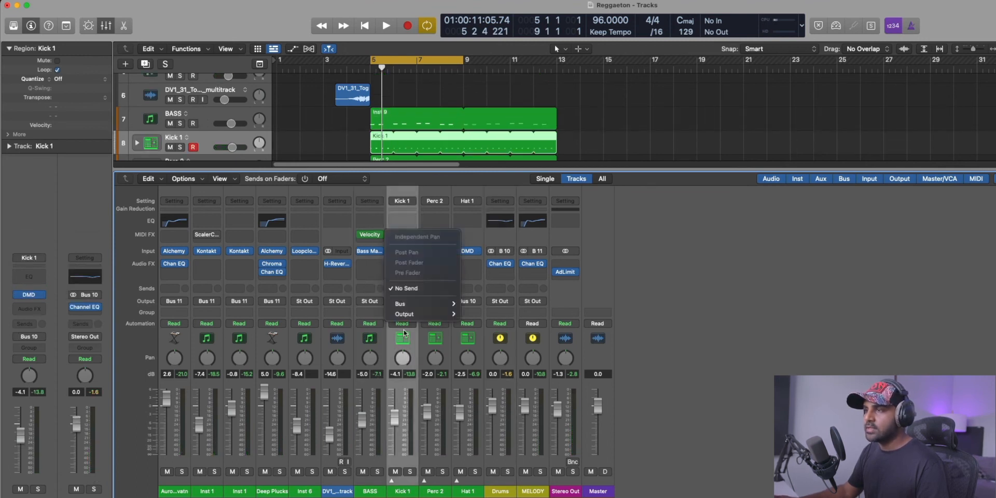
pyautogui.moveTo(412, 307)
pyautogui.click(492, 426)
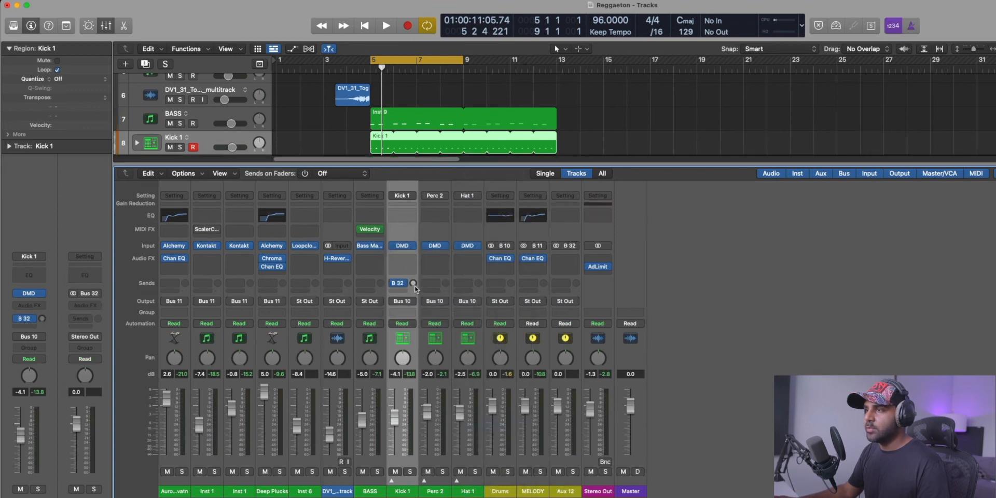
# Set the Bus 32 aux channel to No Output and name it SC.
pyautogui.click(569, 346)
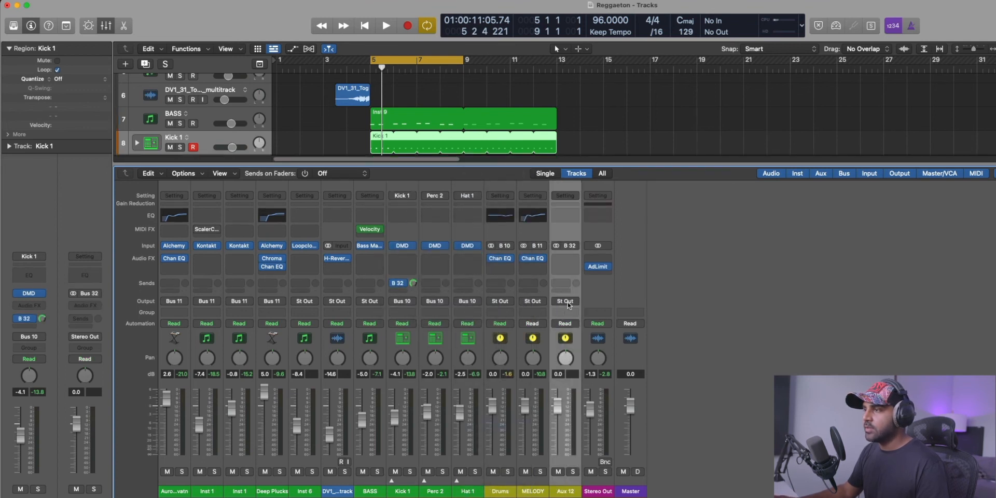
pyautogui.click(568, 301)
pyautogui.click(564, 316)
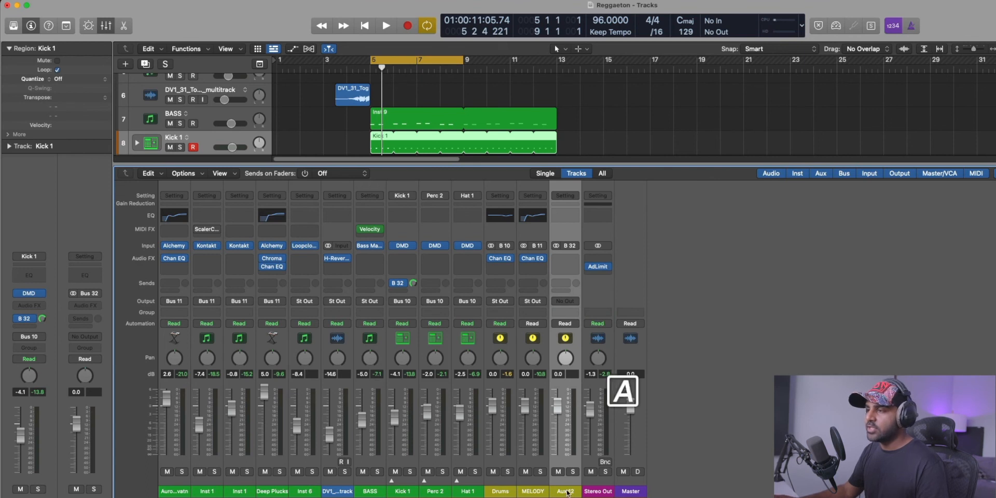
pyautogui.write('SC')
pyautogui.click(749, 437)
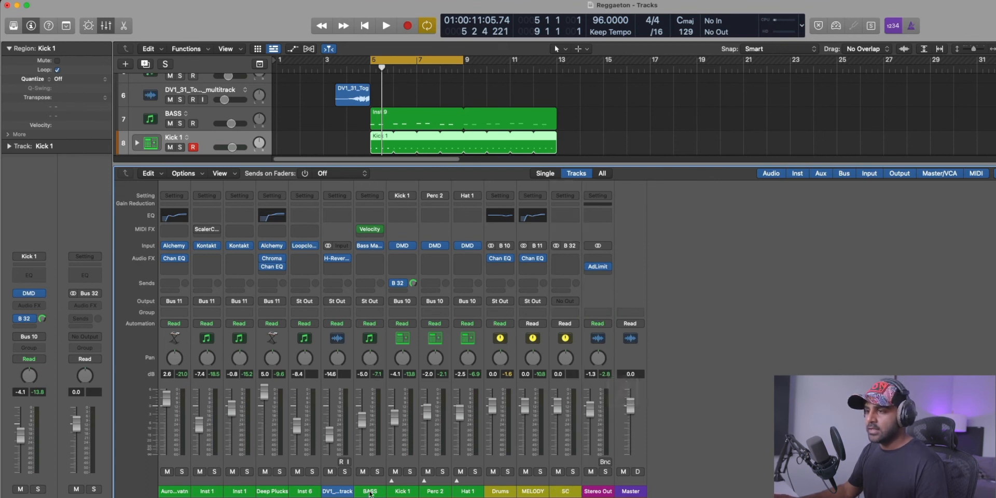
# Insert a Compressor on the BASS channel.
pyautogui.click(368, 493)
pyautogui.click(376, 260)
pyautogui.write('COMP')
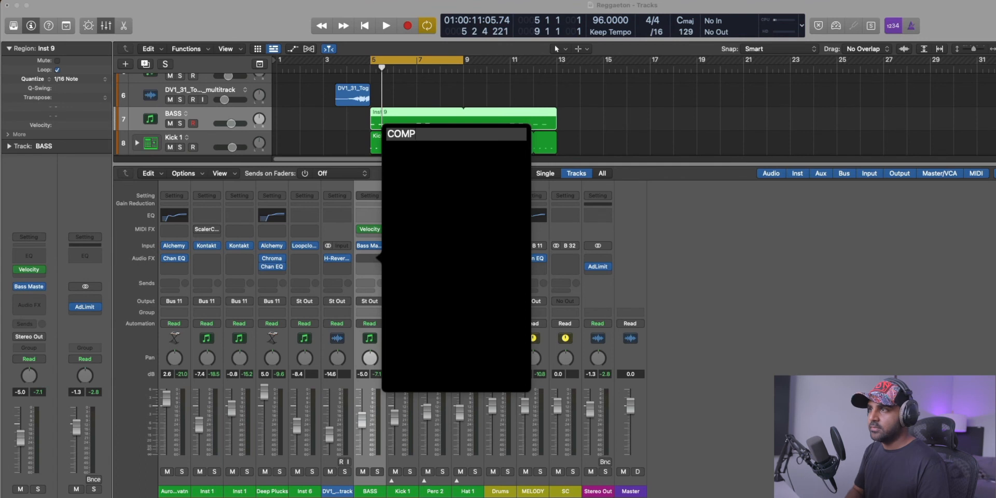
pyautogui.click(474, 144)
# Set the BASS compressor's side chain source to Bus 32 and show its Side Chain settings.
pyautogui.click(848, 137)
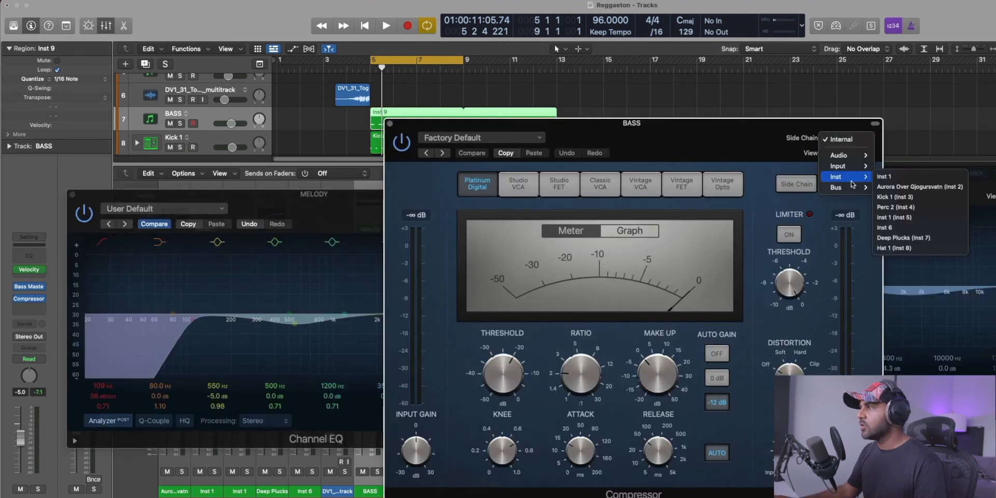
pyautogui.moveTo(843, 187)
pyautogui.click(903, 300)
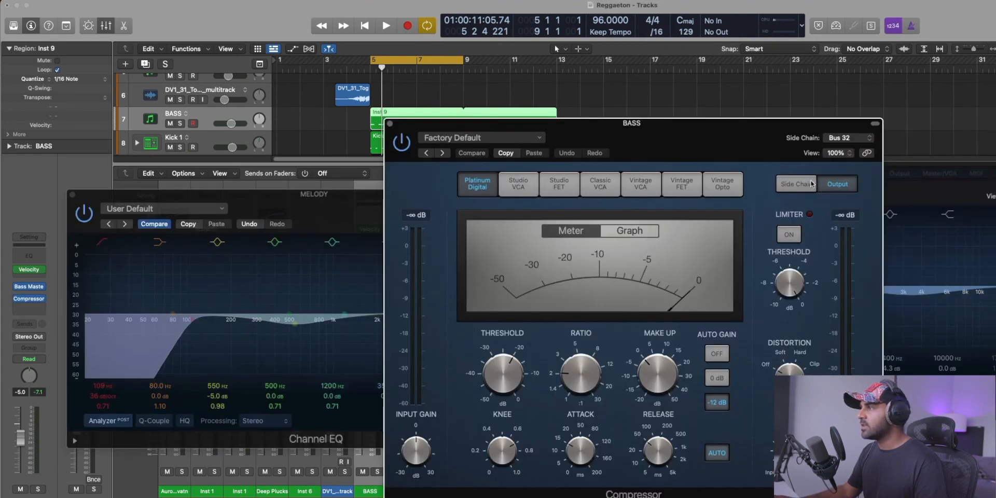
pyautogui.click(809, 185)
# Turn off the BASS compressor's auto gain and set its threshold to about -25.5 dB during playback.
pyautogui.press('space')
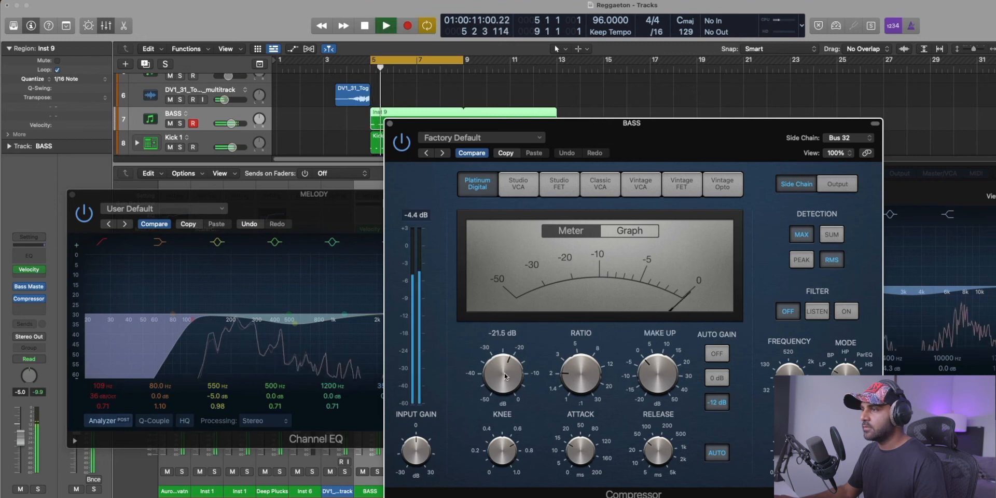
pyautogui.moveTo(502, 369); pyautogui.dragTo(503, 386)
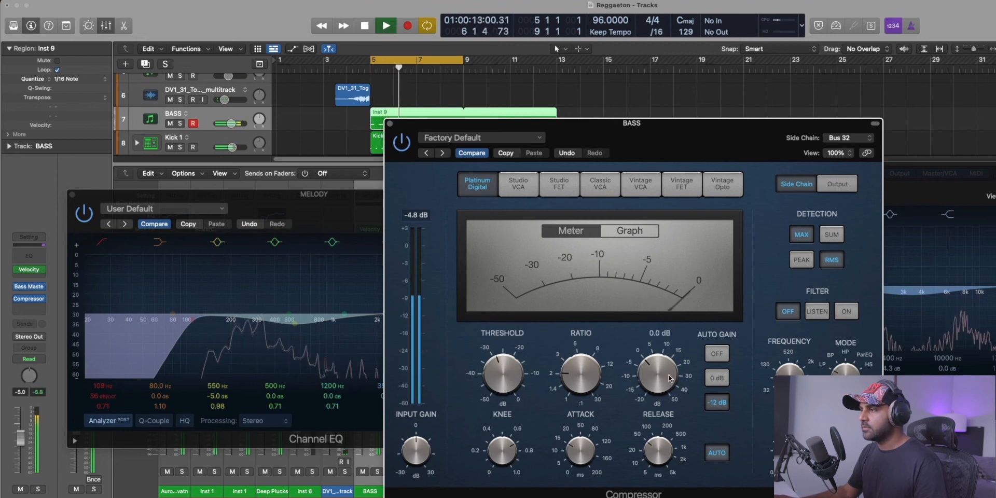
pyautogui.click(716, 354)
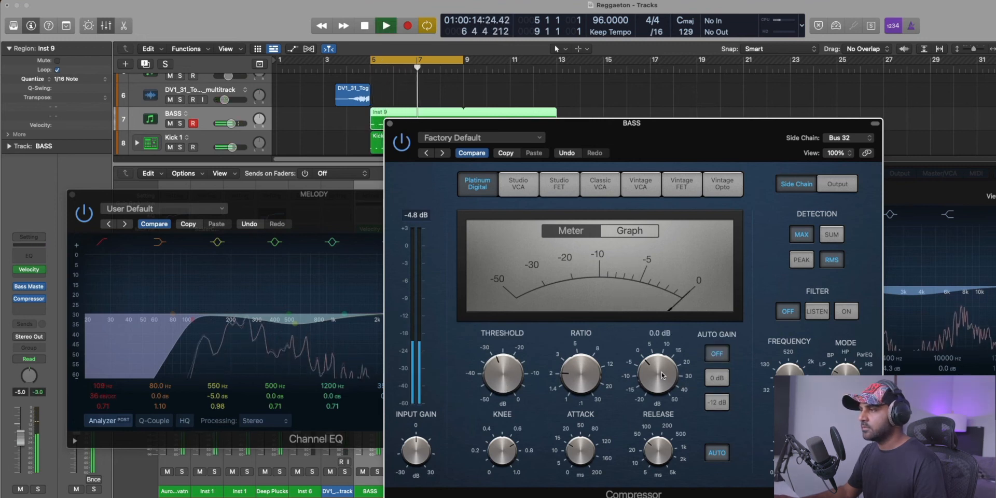
pyautogui.moveTo(516, 369); pyautogui.dragTo(516, 362)
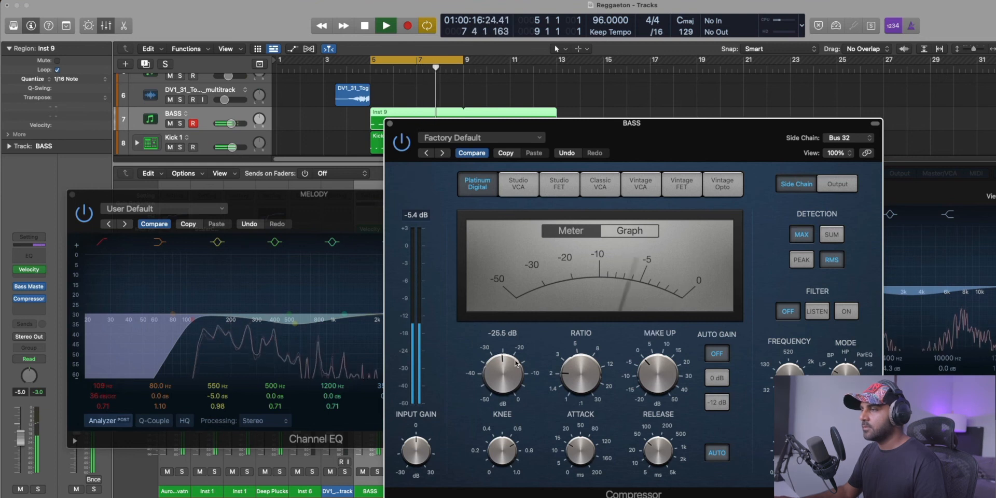
pyautogui.press('space')
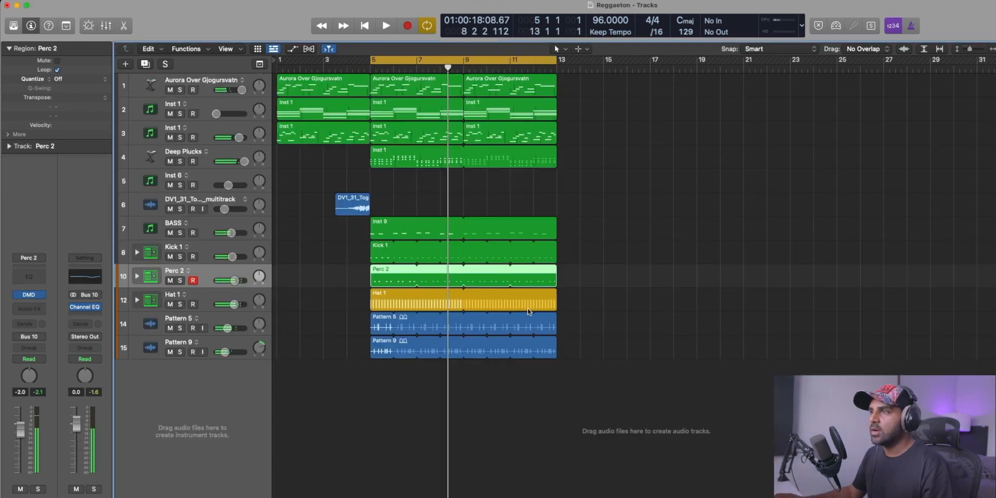
# Duplicate the regions of bars 5 to 13 at bar 13 and set the cycle range to bars 13 to 21.
pyautogui.moveTo(609, 410); pyautogui.dragTo(379, 68)
pyautogui.moveTo(386, 107); pyautogui.dragTo(573, 106)
pyautogui.click(754, 213)
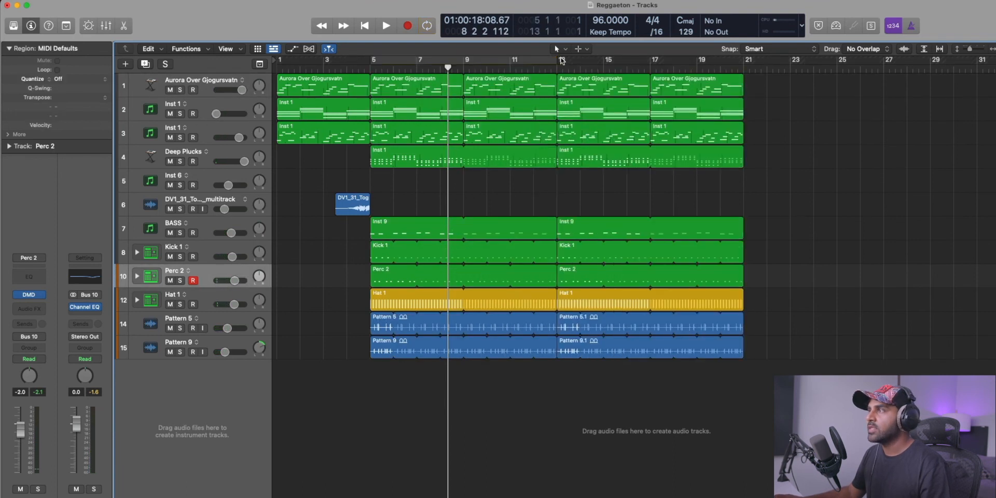
pyautogui.moveTo(558, 60); pyautogui.dragTo(743, 60)
# Delete the Kick 1, Perc 2, Hat 1, Pattern 5 and Pattern 9 regions from bar 13 onward.
pyautogui.moveTo(786, 259); pyautogui.dragTo(617, 274)
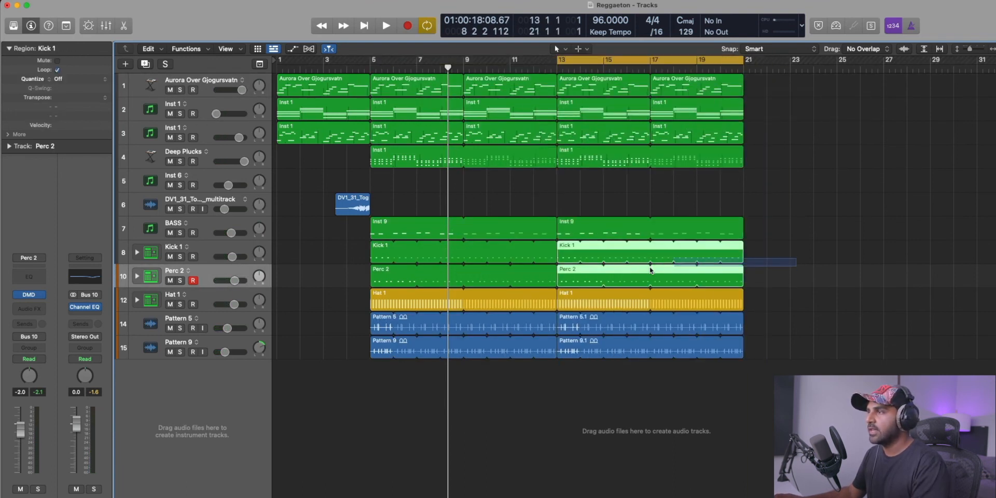
pyautogui.press('Delete')
pyautogui.click(567, 306)
pyautogui.press('Delete')
pyautogui.click(571, 327)
pyautogui.press('Delete')
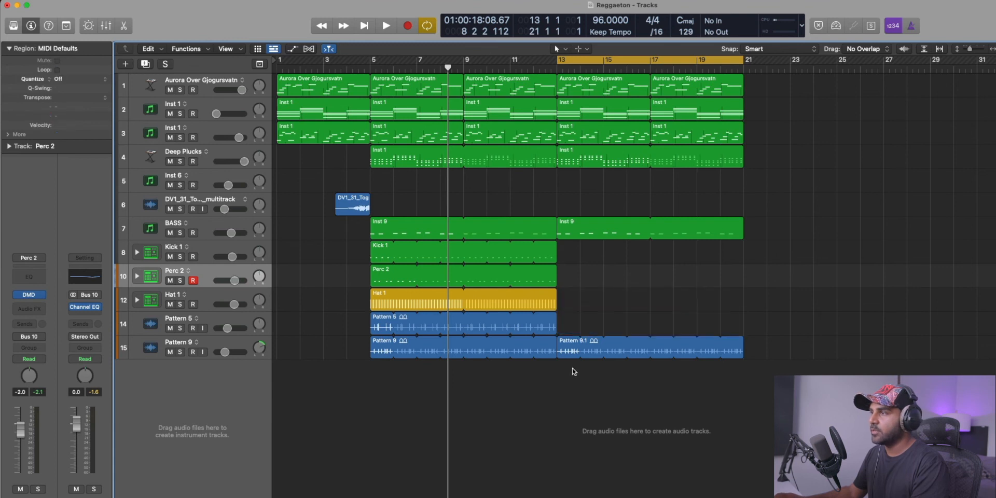
pyautogui.click(568, 352)
pyautogui.press('Delete')
# Copy the DV1_31 audio region so it ends at bar 13 and delete the Deep Plucks region starting there.
pyautogui.press('space')
pyautogui.moveTo(358, 212); pyautogui.dragTo(545, 213)
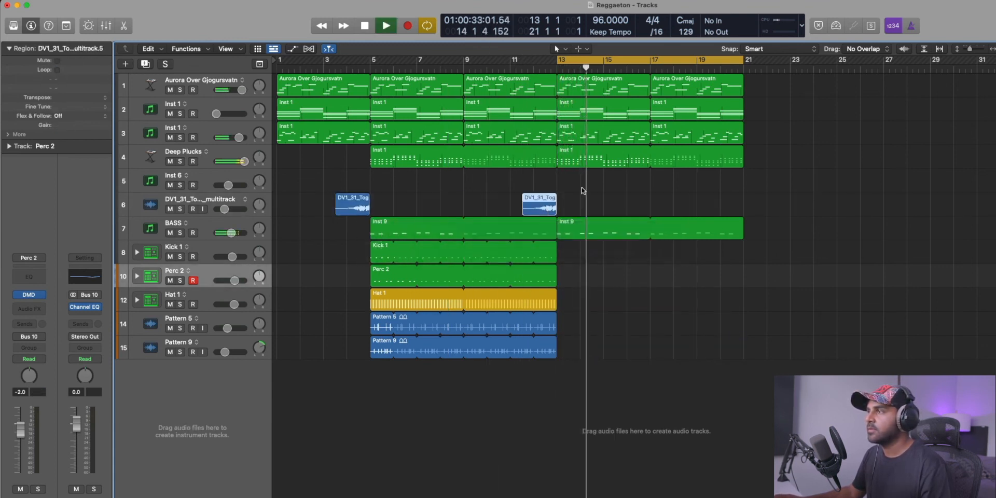
pyautogui.click(598, 164)
pyautogui.press('space')
pyautogui.press('Delete')
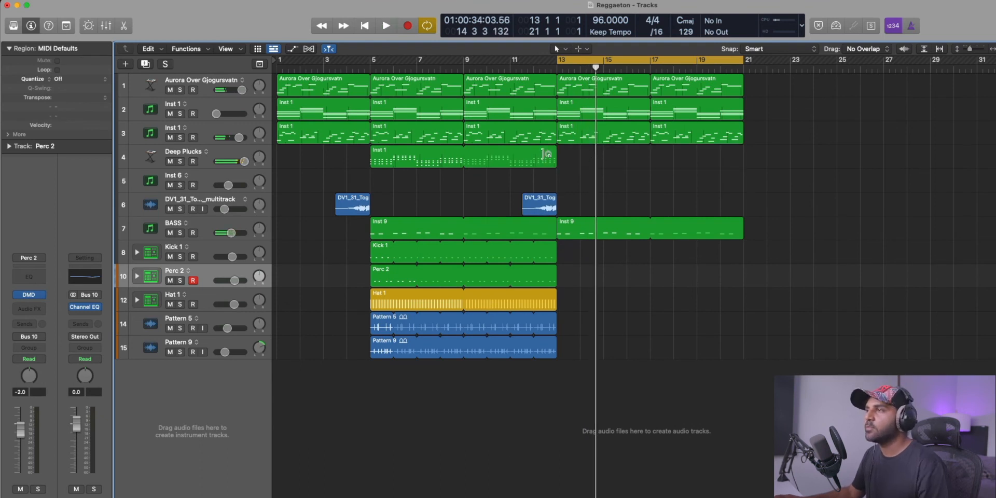
pyautogui.click(545, 154)
pyautogui.press('space')
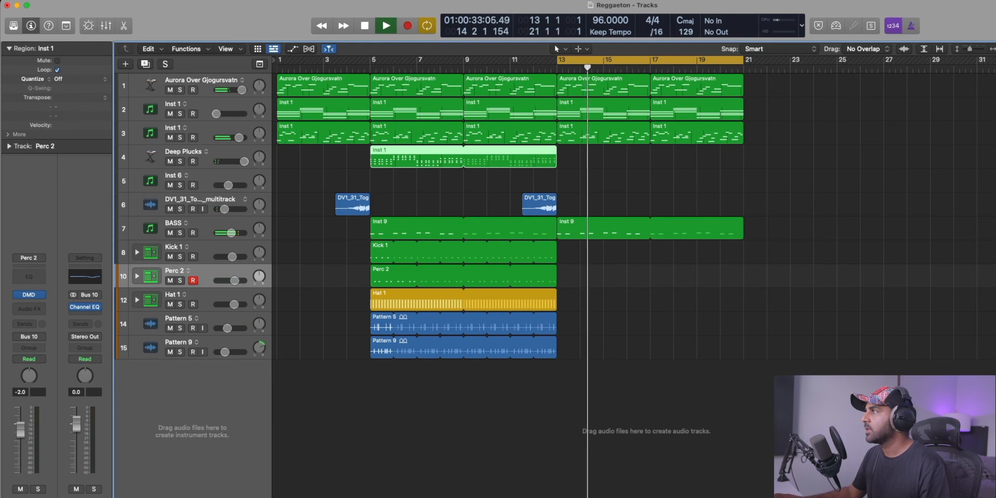
pyautogui.press('space')
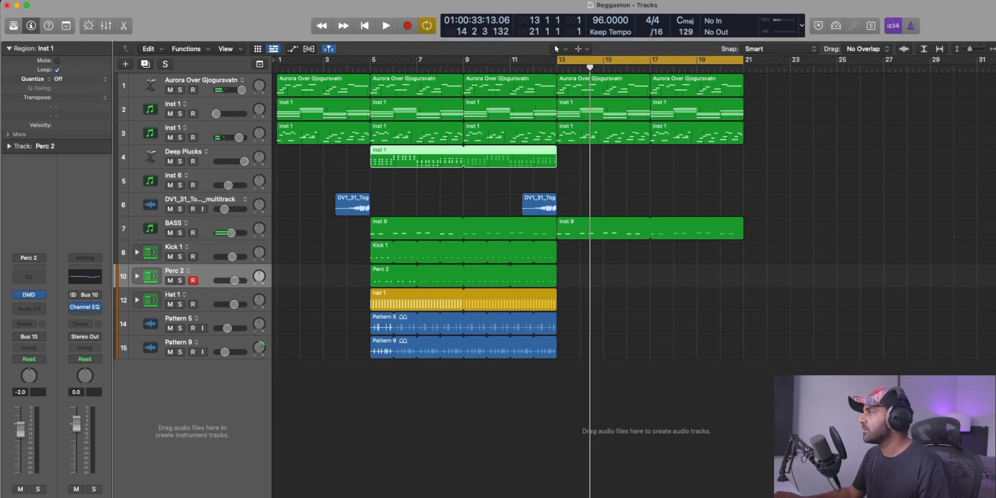
# Create a Drum Machine Designer track from the Snap.wav sample and record a snap pattern on it starting at bar 13.
pyautogui.moveTo(890, 309); pyautogui.dragTo(208, 409)
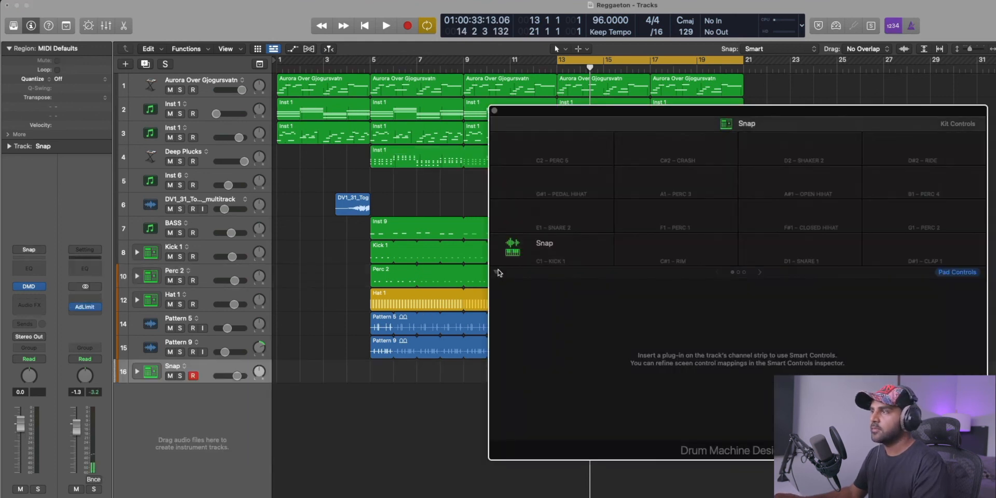
pyautogui.click(494, 112)
pyautogui.press('space')
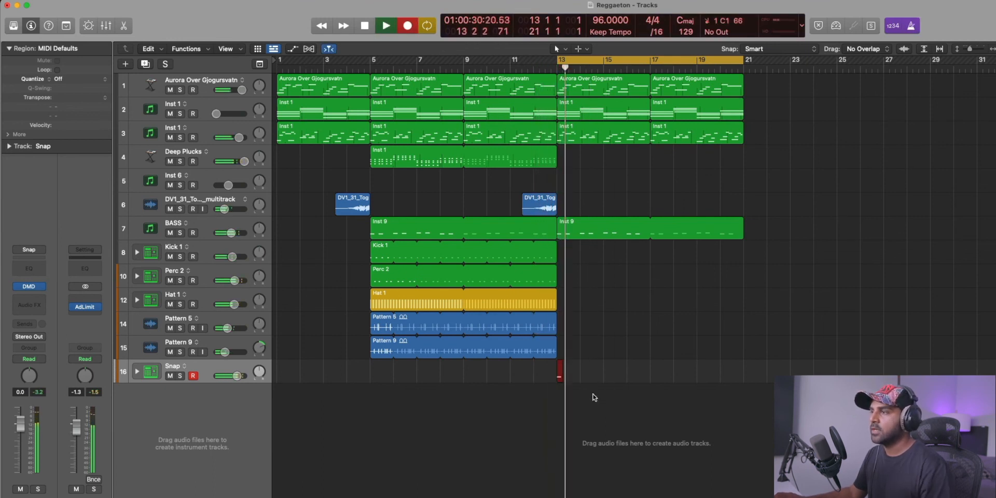
pyautogui.press('space')
pyautogui.moveTo(568, 380); pyautogui.dragTo(655, 378)
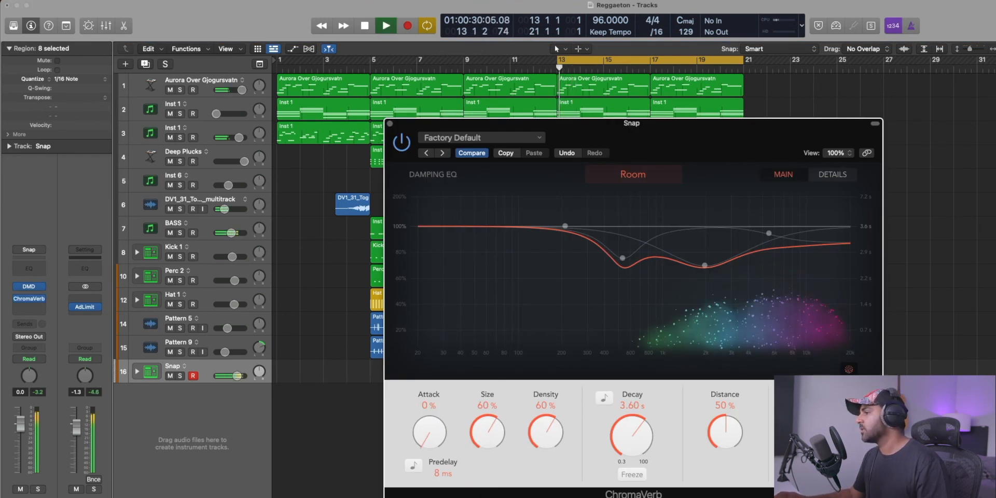
# Add a Channel EQ to the Snap track with a +5.2 dB high shelf at 2520 Hz and a cut of about 9.5 dB at 520 Hz.
pyautogui.click(31, 269)
pyautogui.press('space')
pyautogui.press('space')
pyautogui.moveTo(790, 257); pyautogui.dragTo(717, 246)
pyautogui.moveTo(624, 251); pyautogui.dragTo(627, 274)
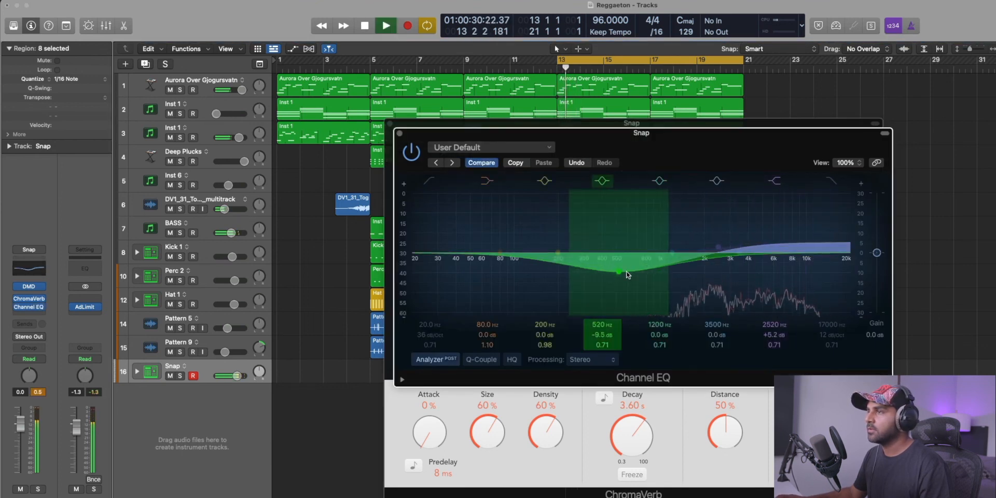
# Enable the low-cut band on the Snap track's Channel EQ at 96.5 Hz with a 36 dB/octave slope.
pyautogui.click(428, 181)
pyautogui.press('space')
pyautogui.press('space')
pyautogui.moveTo(419, 257); pyautogui.dragTo(539, 278)
pyautogui.press('space')
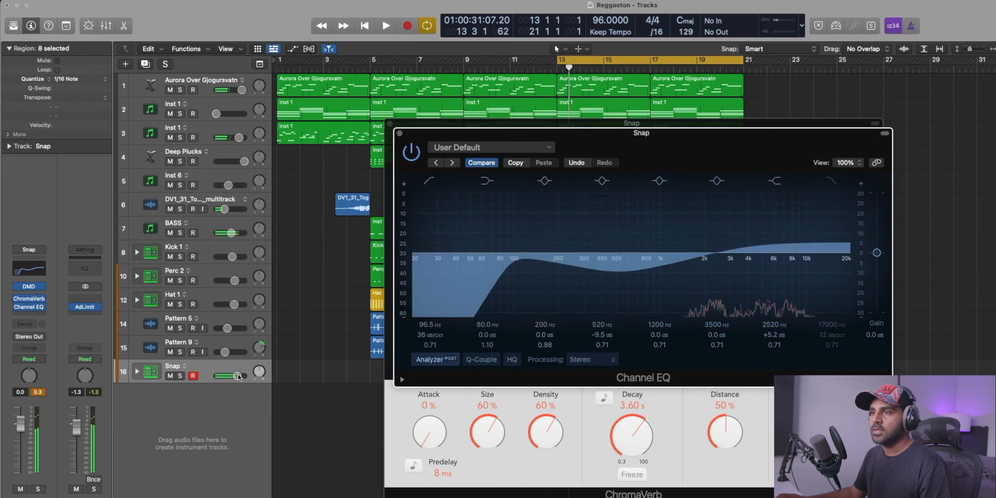
# Lower the Snap track's volume to -14.8 dB and close its plug-in windows.
pyautogui.moveTo(237, 376); pyautogui.dragTo(231, 376)
pyautogui.press('space')
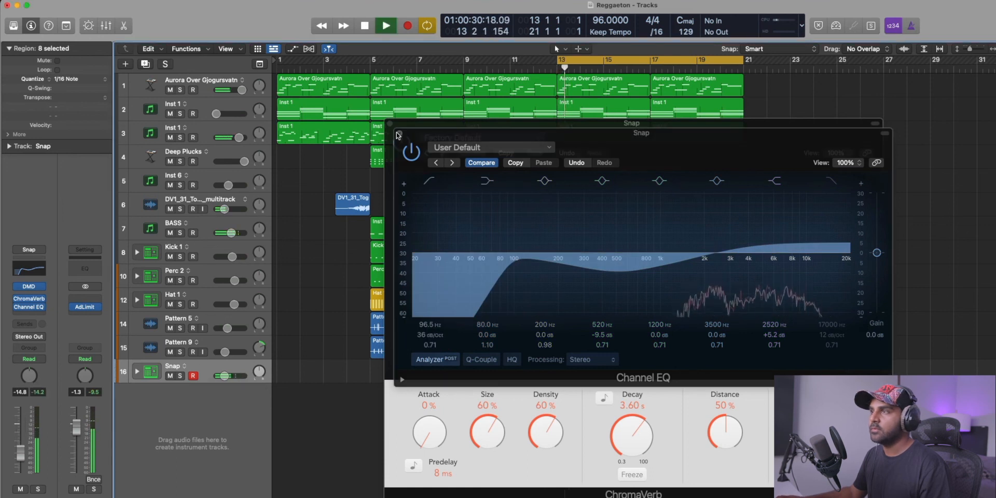
pyautogui.press('super+w')
pyautogui.press('super+w')
# Try moving the Snap regions slightly later from bar 13 and undo the move.
pyautogui.press('space')
pyautogui.moveTo(568, 377)
pyautogui.mouseDown()
pyautogui.moveTo(594, 381)
pyautogui.moveTo(577, 380)
pyautogui.mouseUp()
pyautogui.press('super+z')
# Raise the BASS track's volume slightly to -3.3 dB during playback and select its Inst 9 region at bar 13.
pyautogui.press('space')
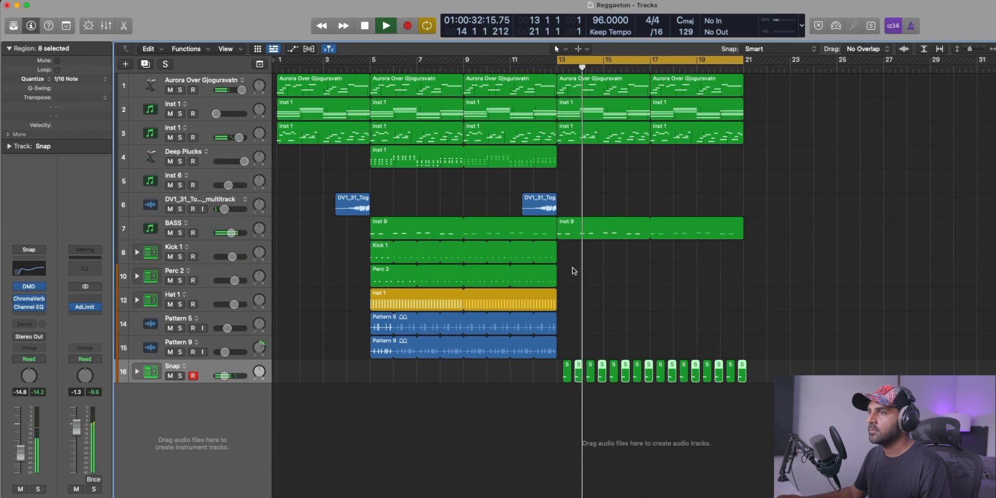
pyautogui.moveTo(231, 232); pyautogui.dragTo(233, 232)
pyautogui.click(568, 231)
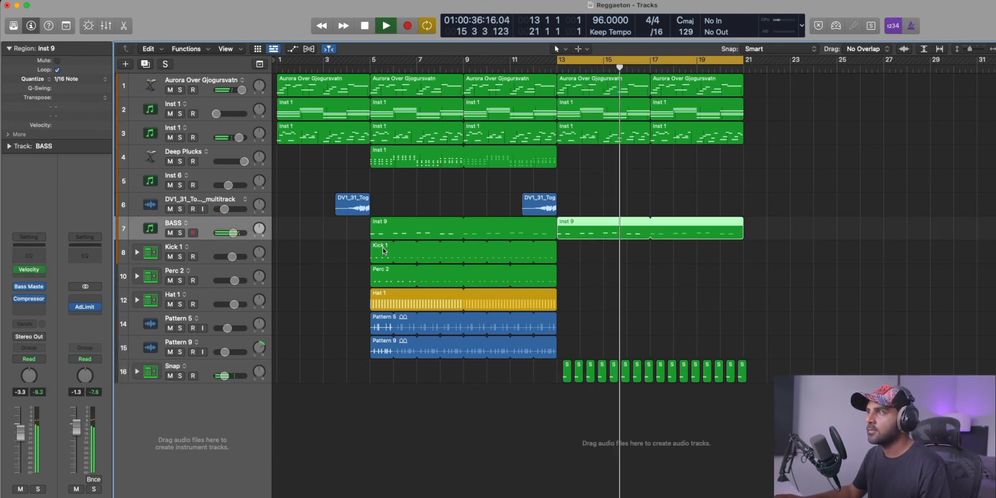
# Solo the Inst 1 track on track 3 and adjust the reverb and filter cutoff in its Outer Space MW Kontakt effects during playback.
pyautogui.click(207, 129)
pyautogui.click(180, 138)
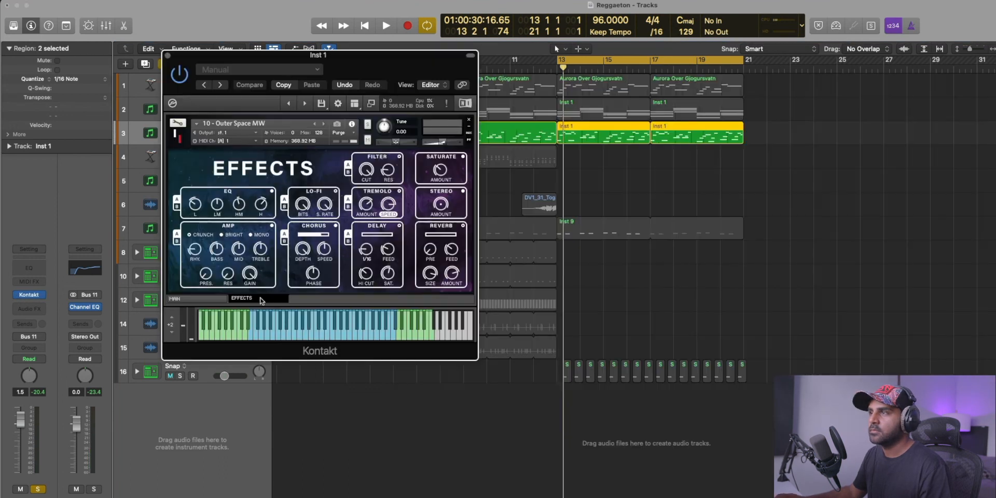
pyautogui.press('space')
pyautogui.moveTo(433, 235); pyautogui.dragTo(444, 236)
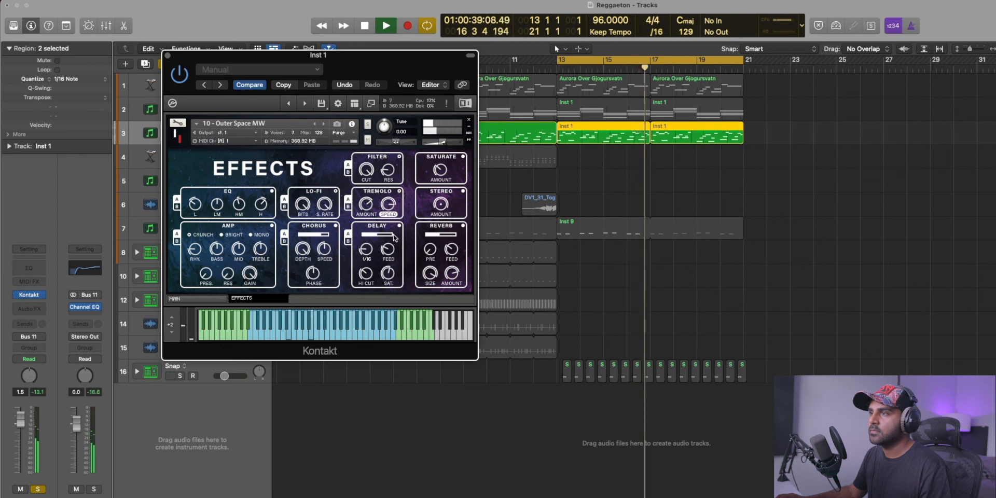
pyautogui.moveTo(366, 170); pyautogui.dragTo(533, 280)
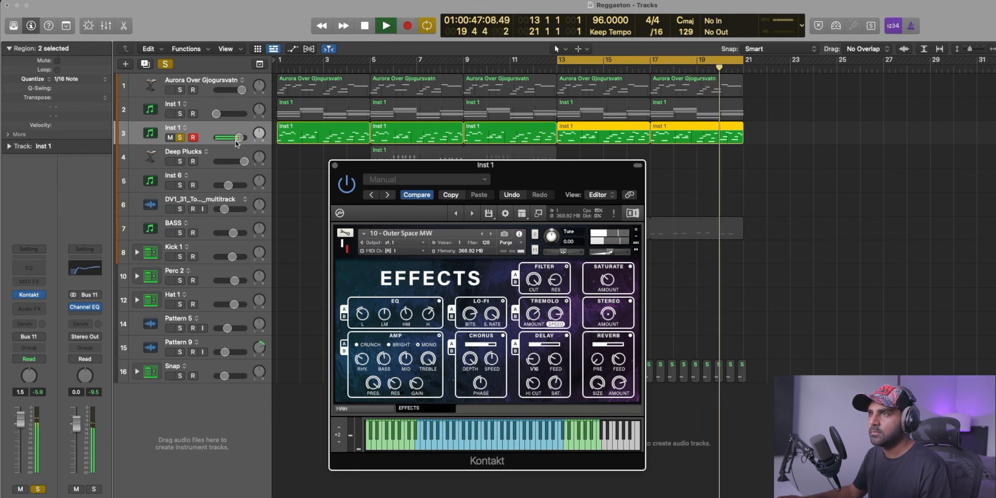
# Lower track 3's volume to -1.8 dB, unsolo it and close its Kontakt window.
pyautogui.click(180, 138)
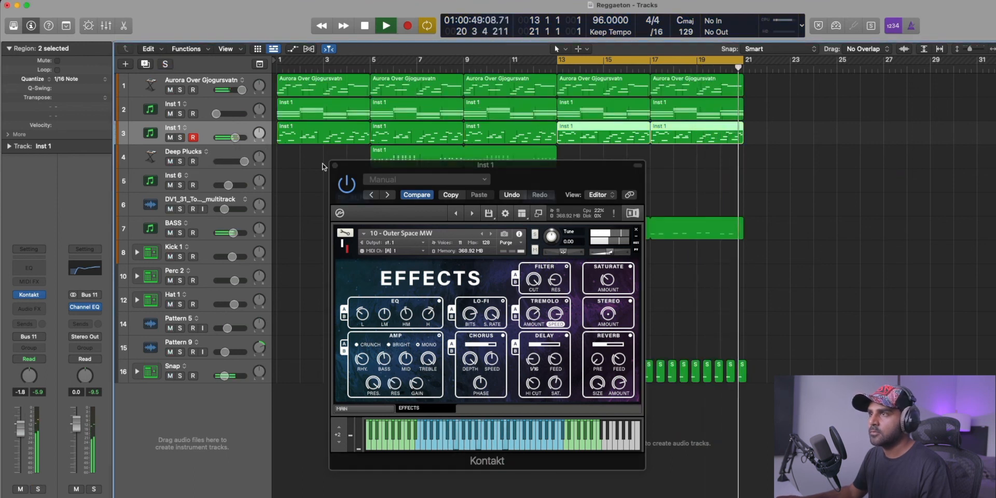
pyautogui.click(335, 165)
# Copy the DV1_31 audio region so it ends at bar 21 and set the cycle range from bar 5 to bar 21.
pyautogui.moveTo(531, 202); pyautogui.dragTo(717, 205)
pyautogui.moveTo(375, 61); pyautogui.dragTo(752, 121)
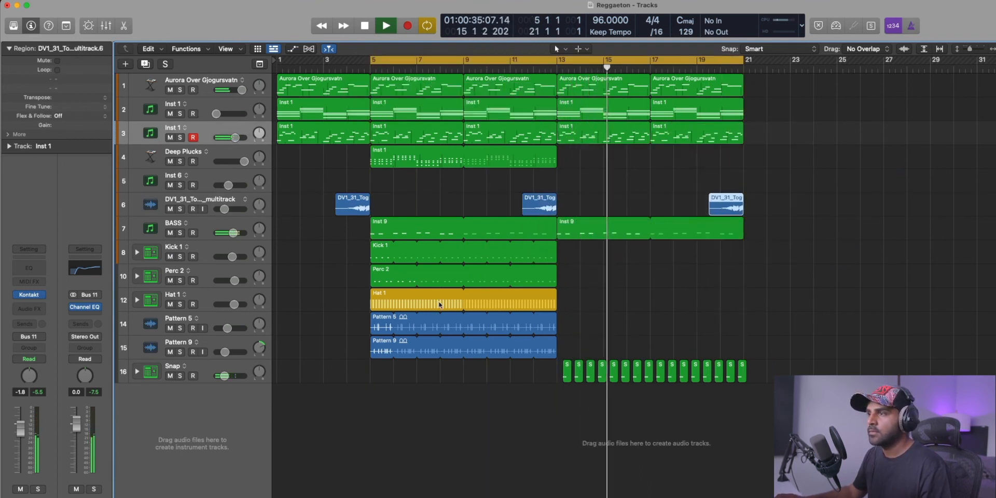
# Try copying the looped Pattern 5 region to bar 13 and undo the copy.
pyautogui.moveTo(380, 328); pyautogui.dragTo(569, 327)
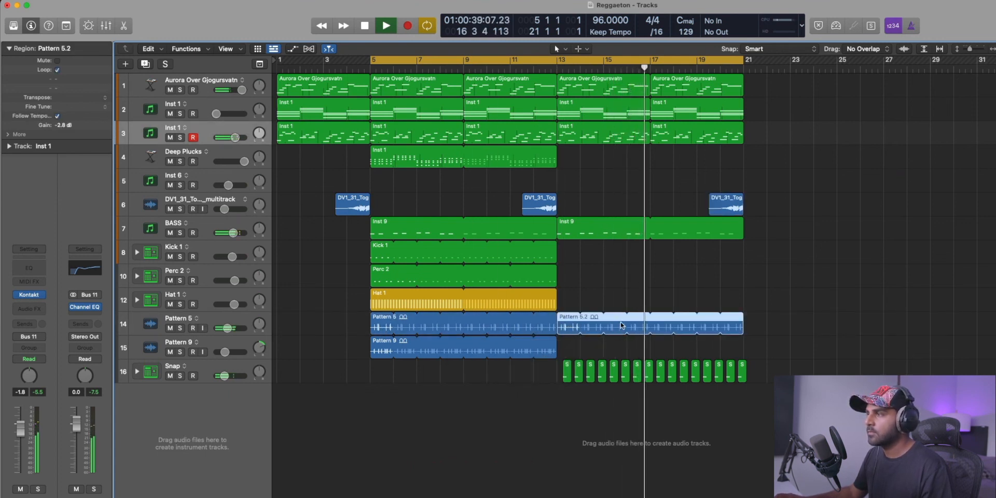
pyautogui.press('super+z')
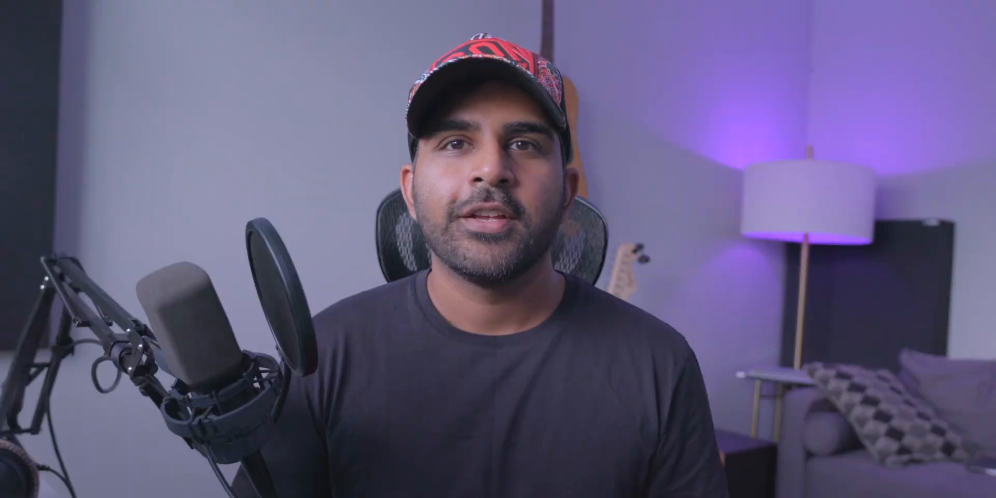